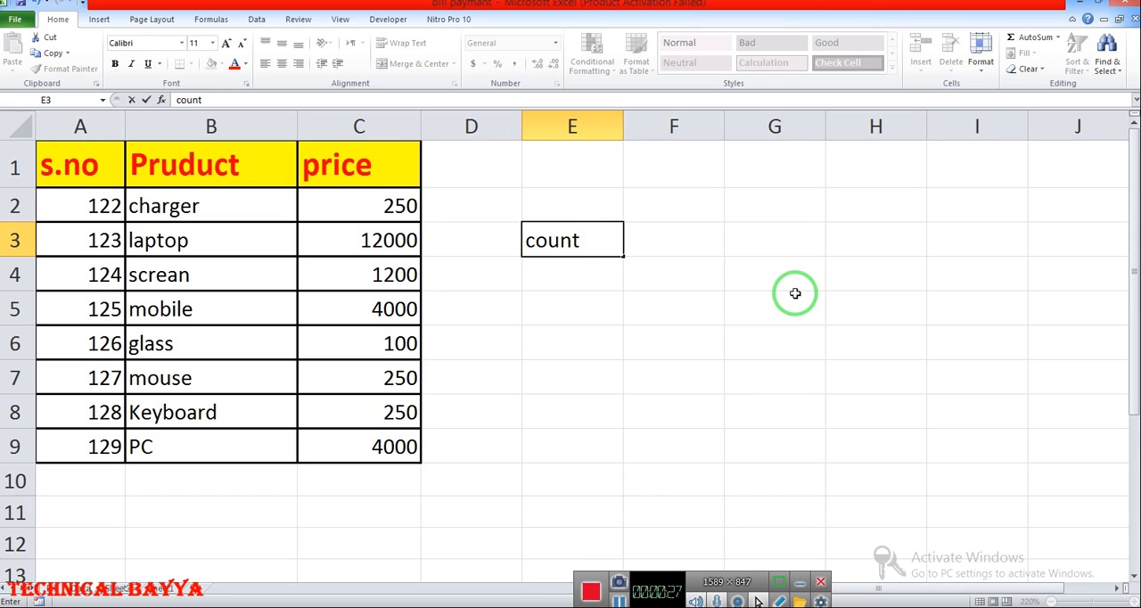
- Commit the count label in E3, then add the labels counta in E4 and countif in E5
{"action": "left_click", "coordinate": [664, 590]}
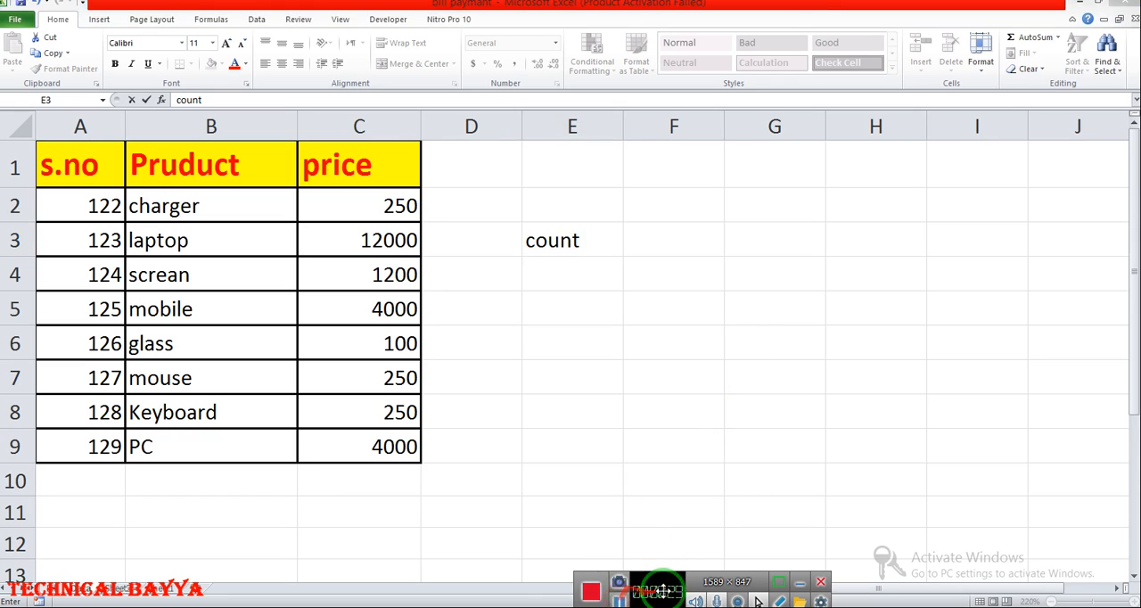
{"action": "left_click", "coordinate": [599, 241]}
{"action": "left_click", "coordinate": [580, 269]}
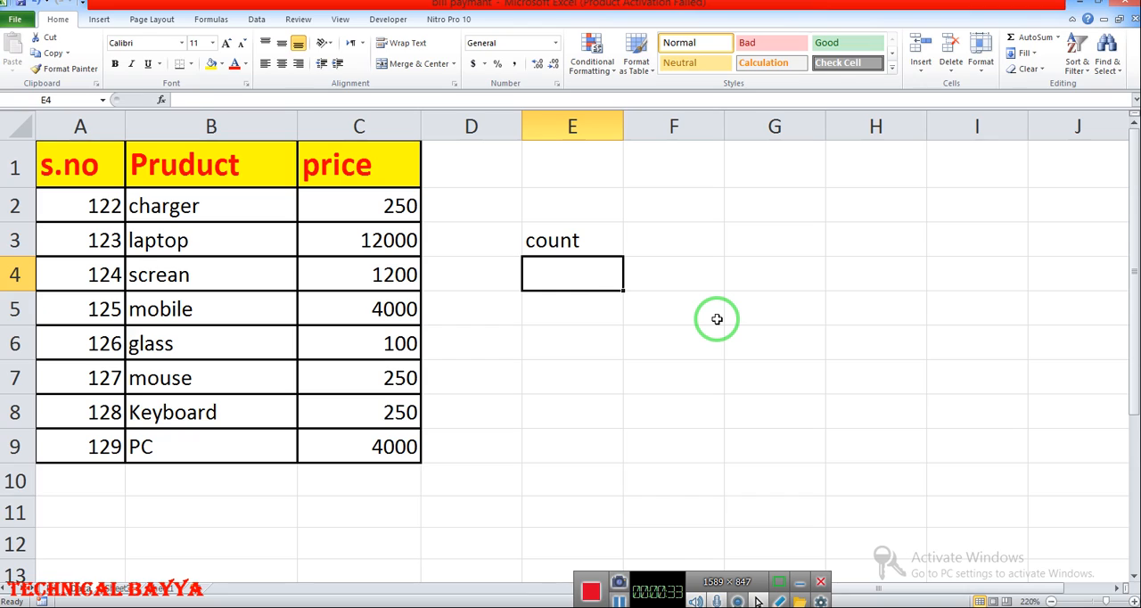
{"action": "type", "text": "count"}
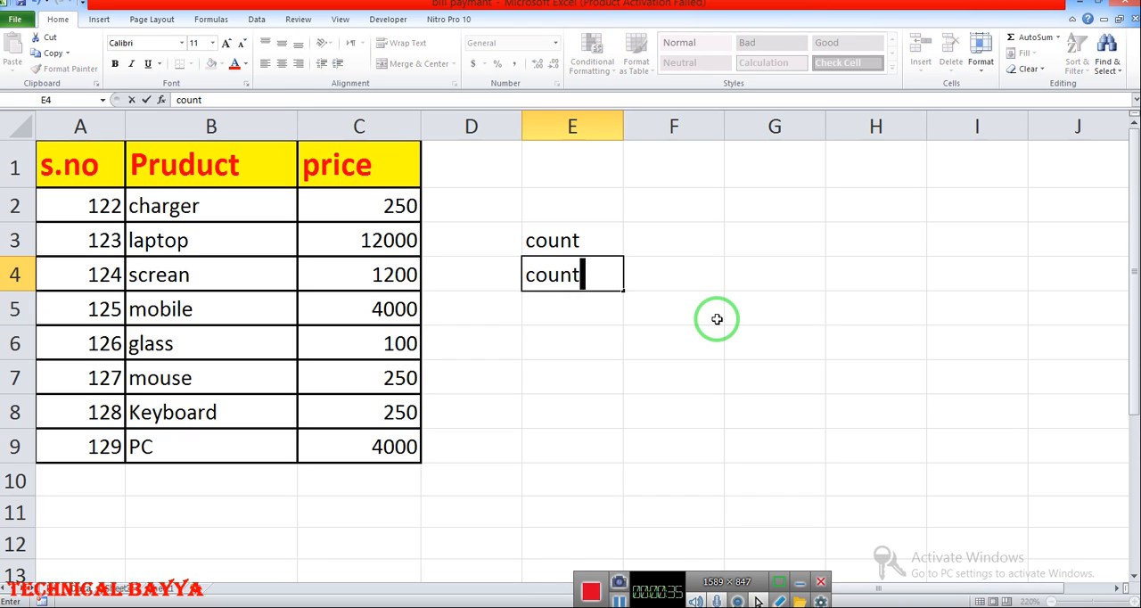
{"action": "type", "text": "a"}
{"action": "left_click", "coordinate": [580, 308]}
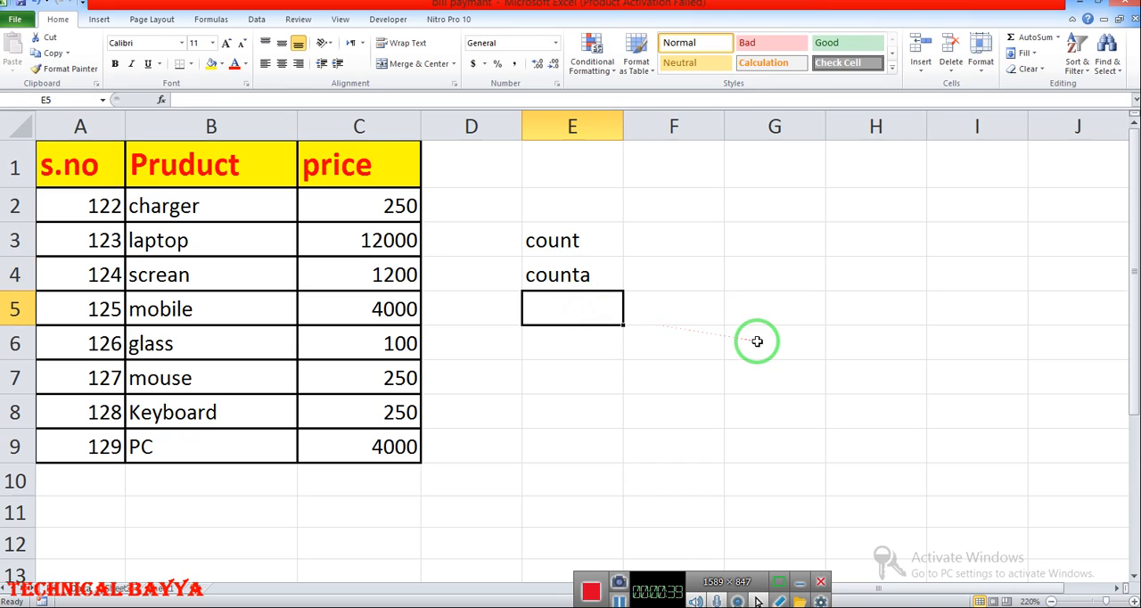
{"action": "type", "text": "cou"}
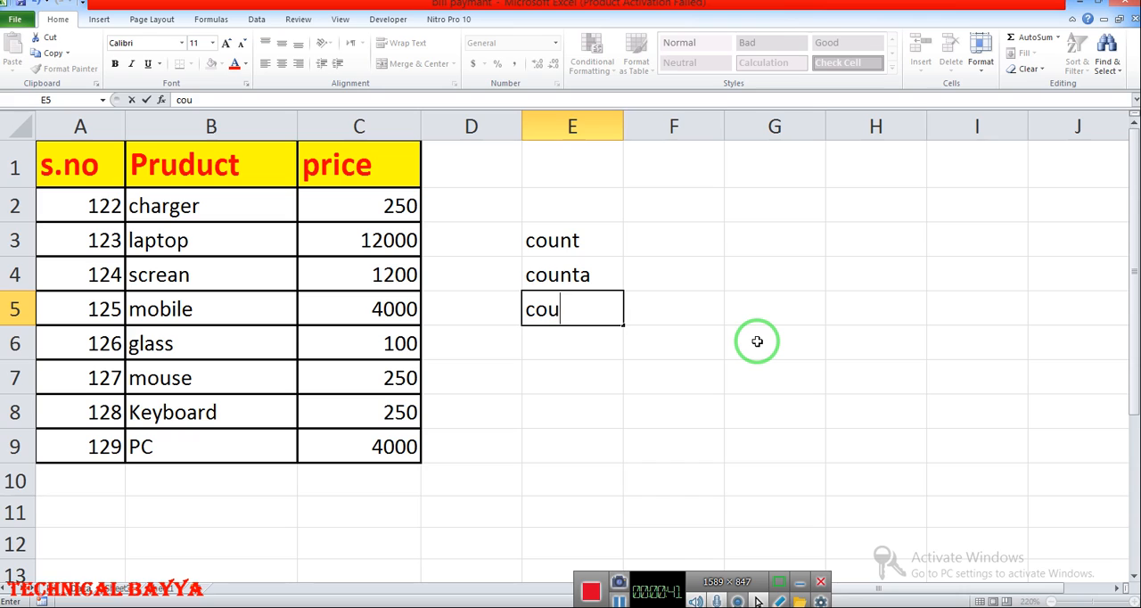
{"action": "type", "text": "ntif"}
- Enter the label countifs in cell E6, below the countif label
{"action": "left_click", "coordinate": [590, 350]}
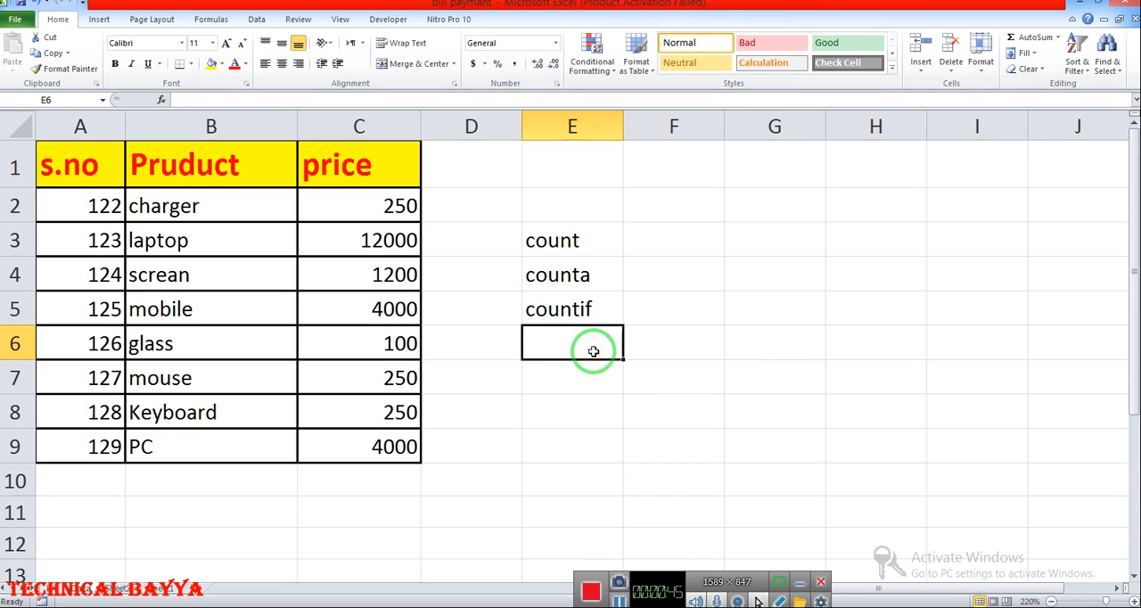
{"action": "type", "text": "count"}
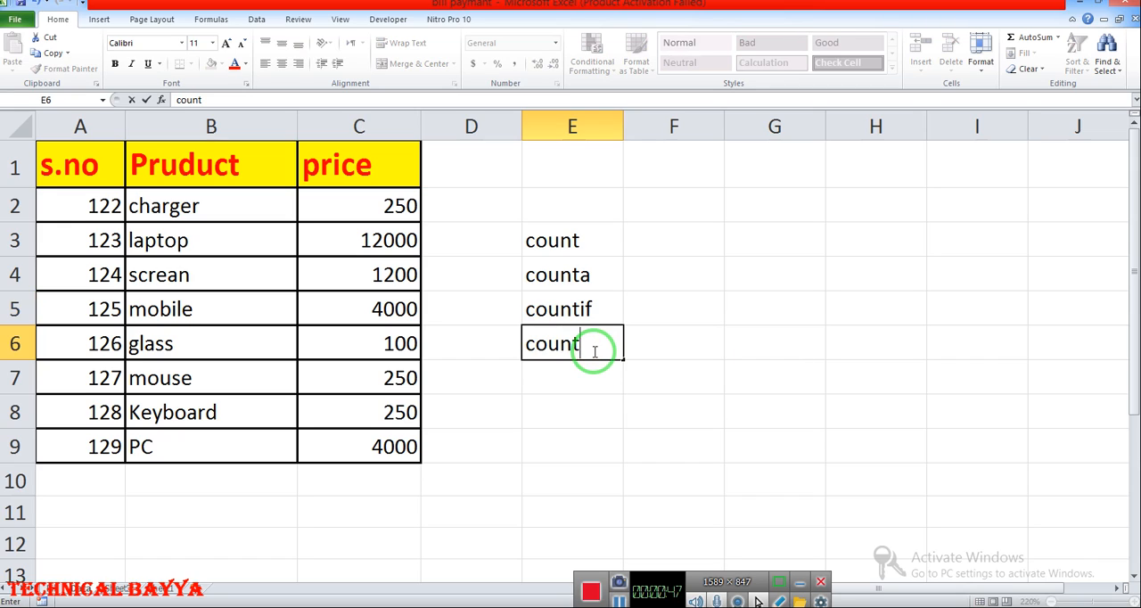
{"action": "type", "text": "isd"}
{"action": "key", "text": "BackSpace"}
{"action": "key", "text": "BackSpace"}
{"action": "type", "text": "fs"}
{"action": "key", "text": "Return"}
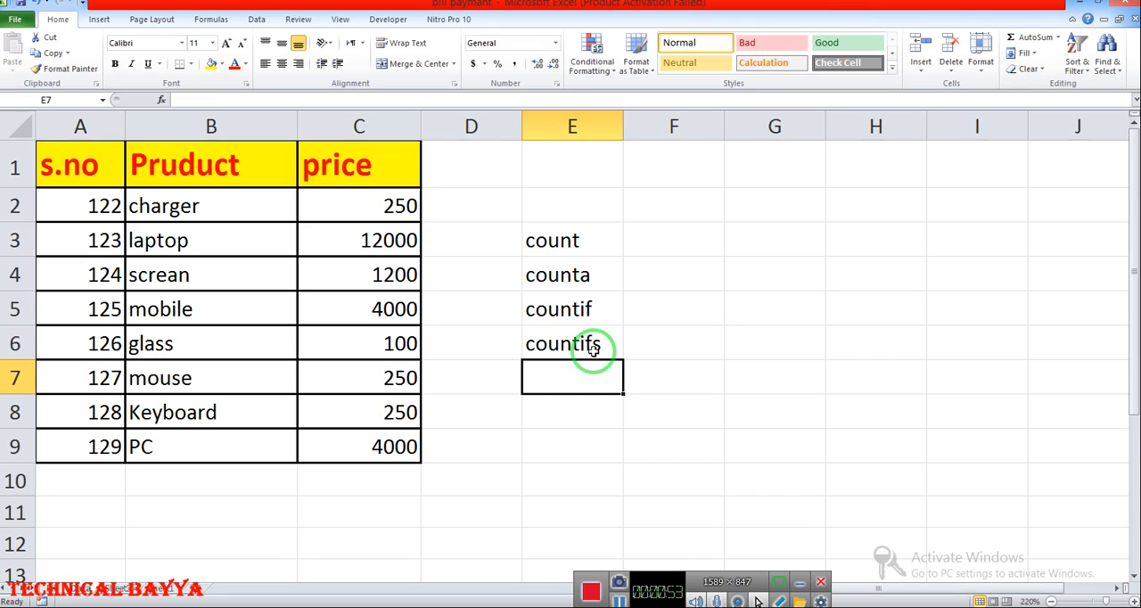
- Enter the label countblank in cell E7 and widen column E to fit it
{"action": "type", "text": "coun"}
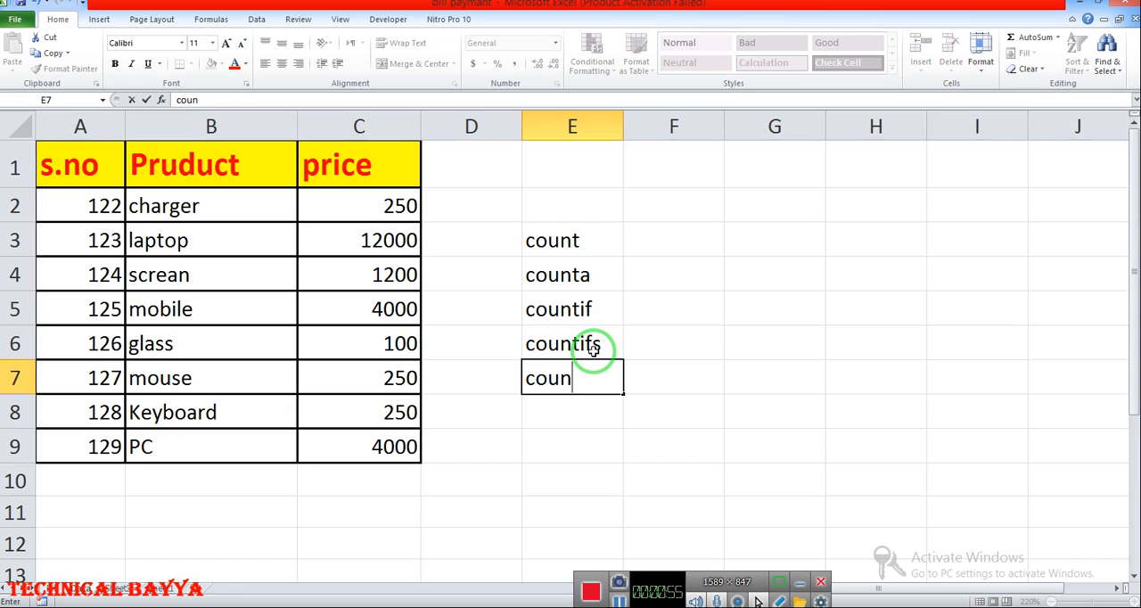
{"action": "type", "text": "tblank"}
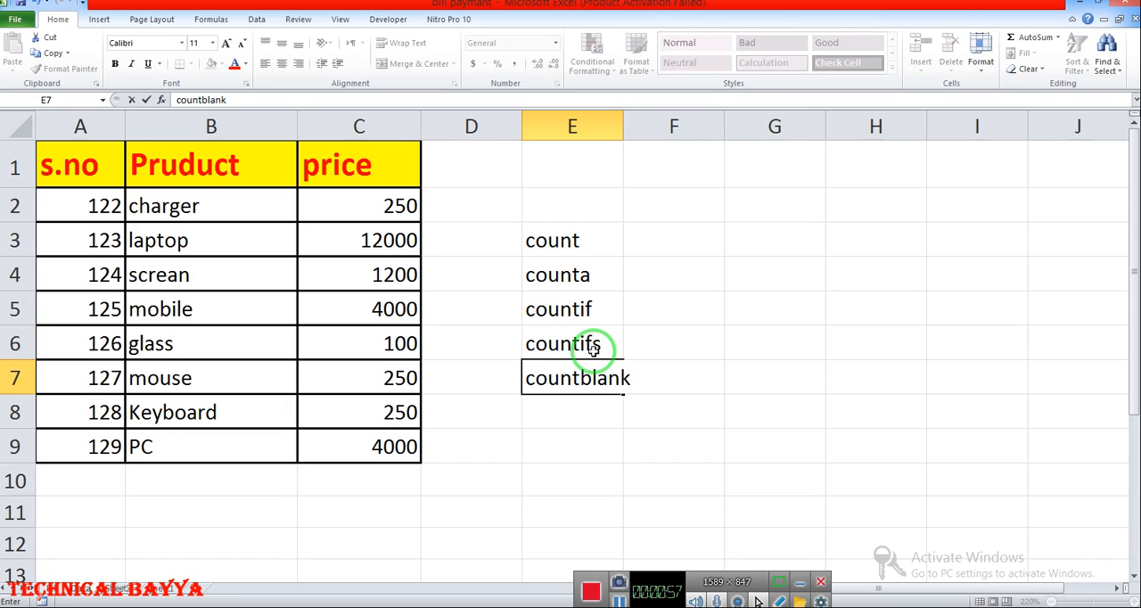
{"action": "key", "text": "Return"}
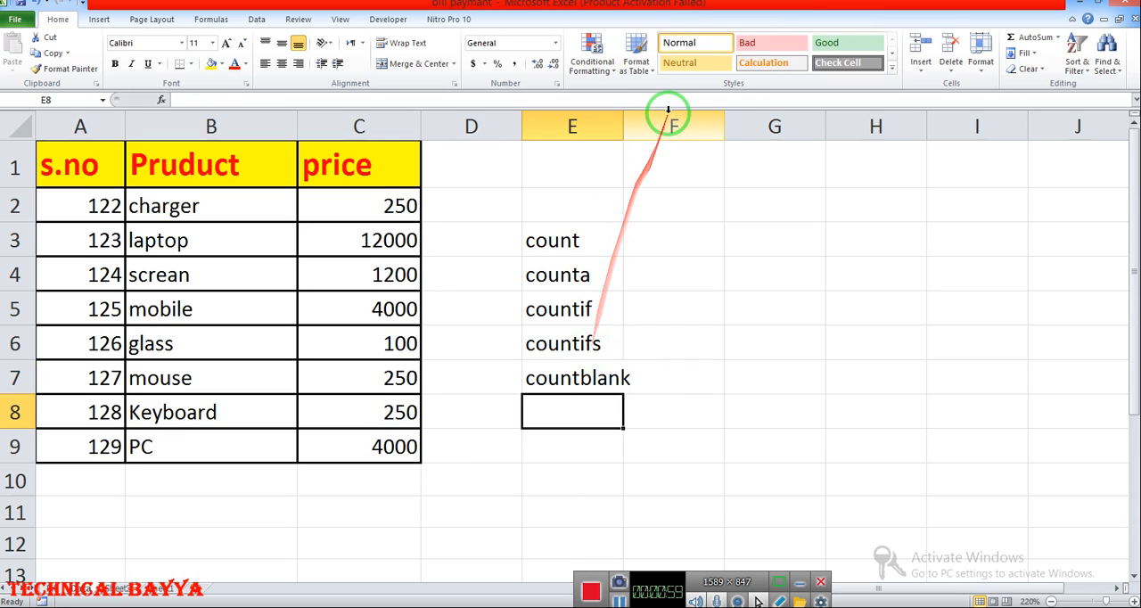
{"action": "left_click_drag", "start_coordinate": [621, 120], "coordinate": [638, 121]}
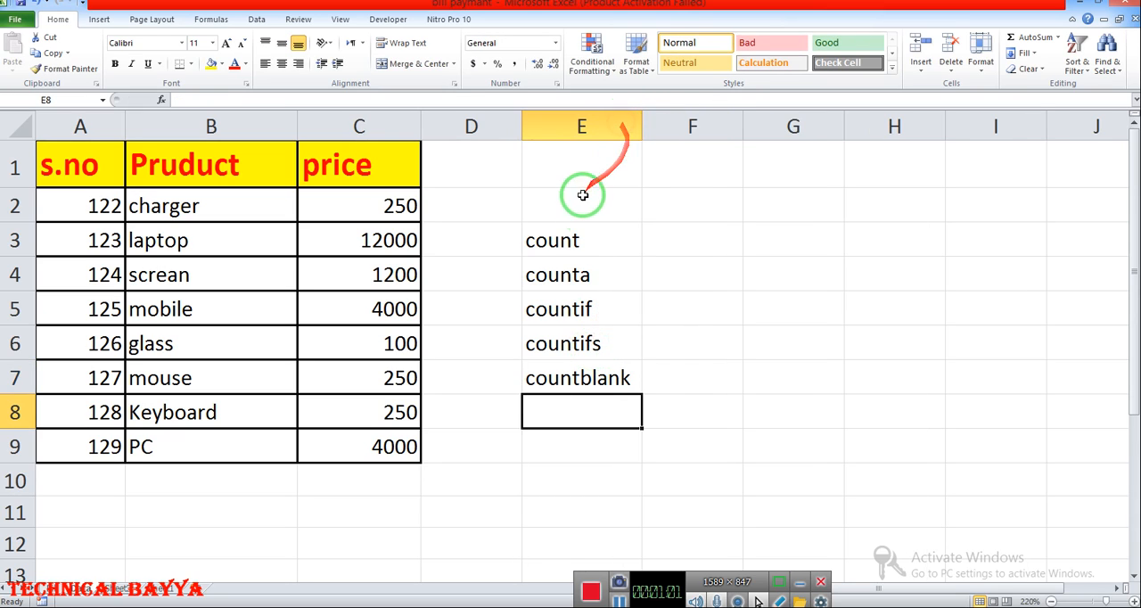
- Look over the counting function labels in E3:E7 and the product table in A1:C9
{"action": "left_click", "coordinate": [595, 251]}
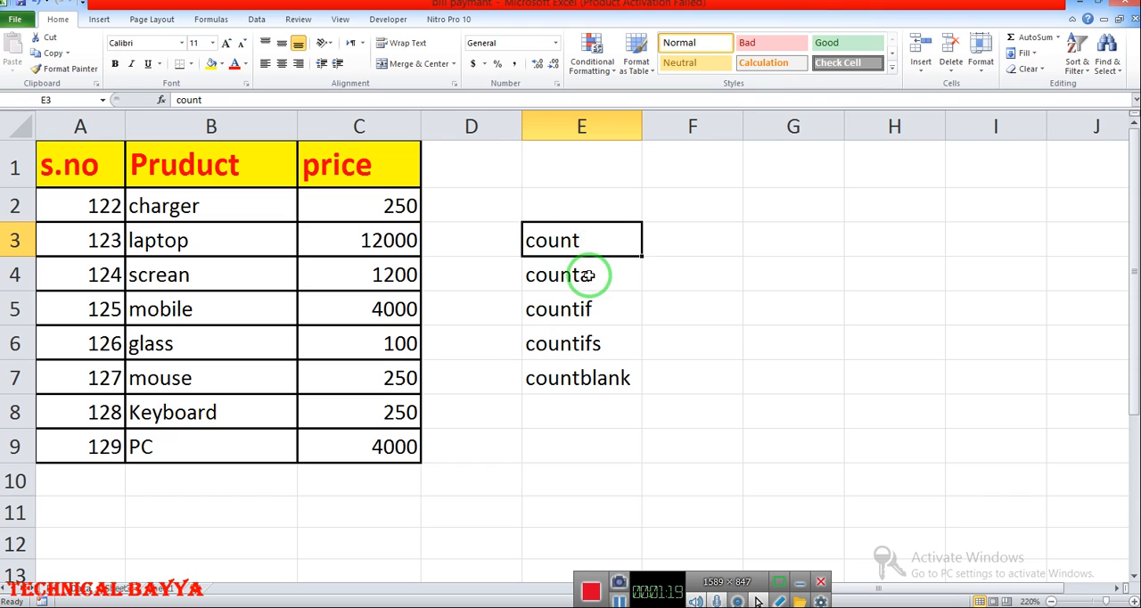
{"action": "left_click", "coordinate": [588, 275]}
{"action": "left_click", "coordinate": [589, 308]}
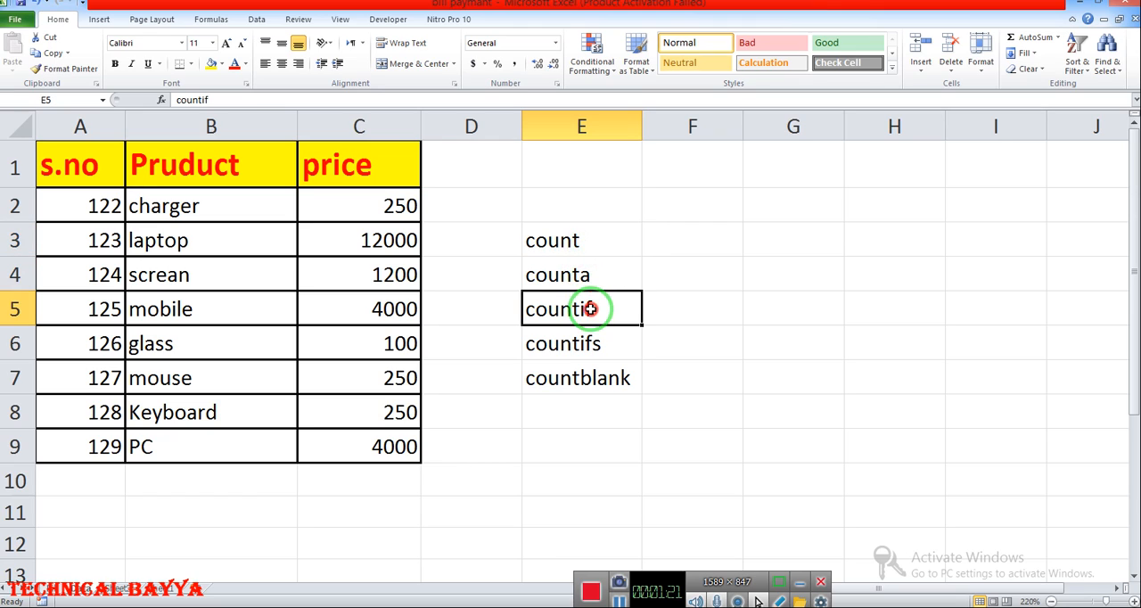
{"action": "left_click", "coordinate": [594, 350]}
{"action": "left_click", "coordinate": [595, 380]}
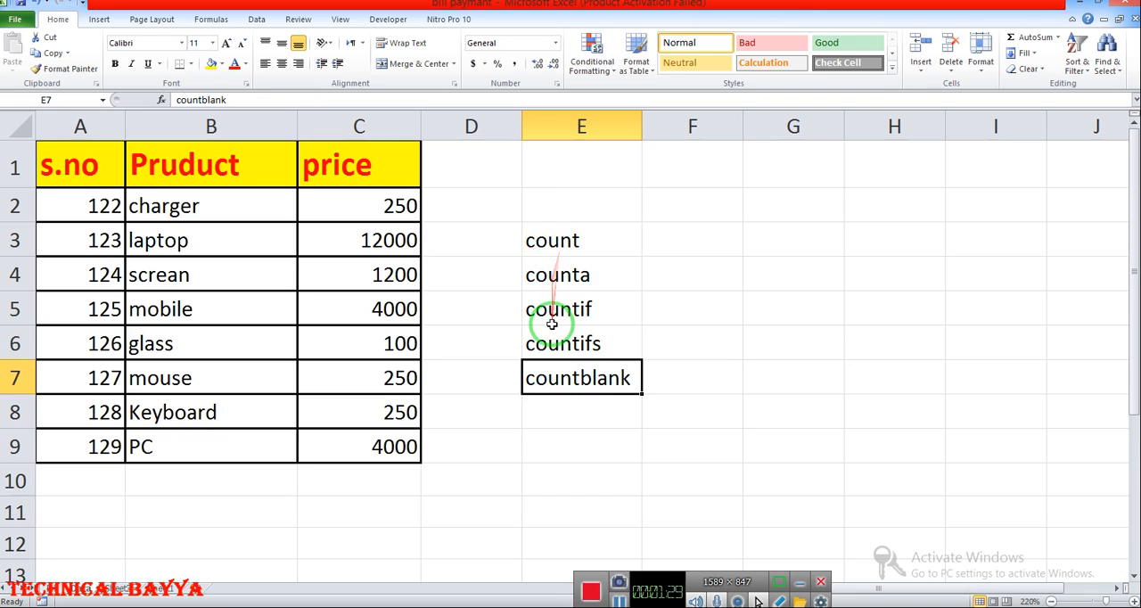
{"action": "left_click", "coordinate": [555, 239]}
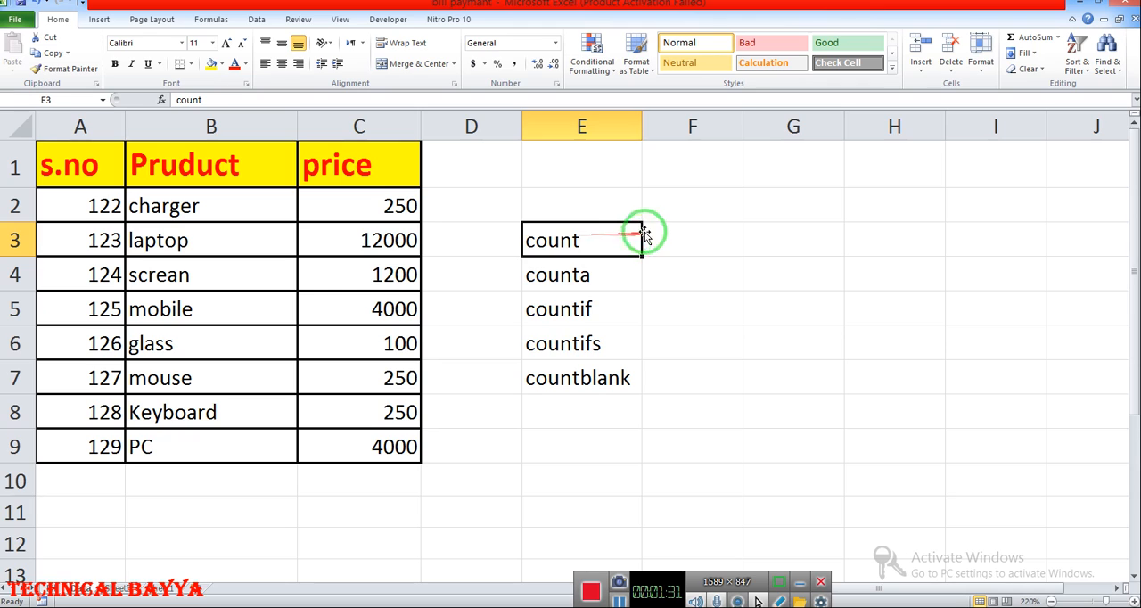
{"action": "left_click", "coordinate": [681, 232]}
{"action": "left_click", "coordinate": [562, 373]}
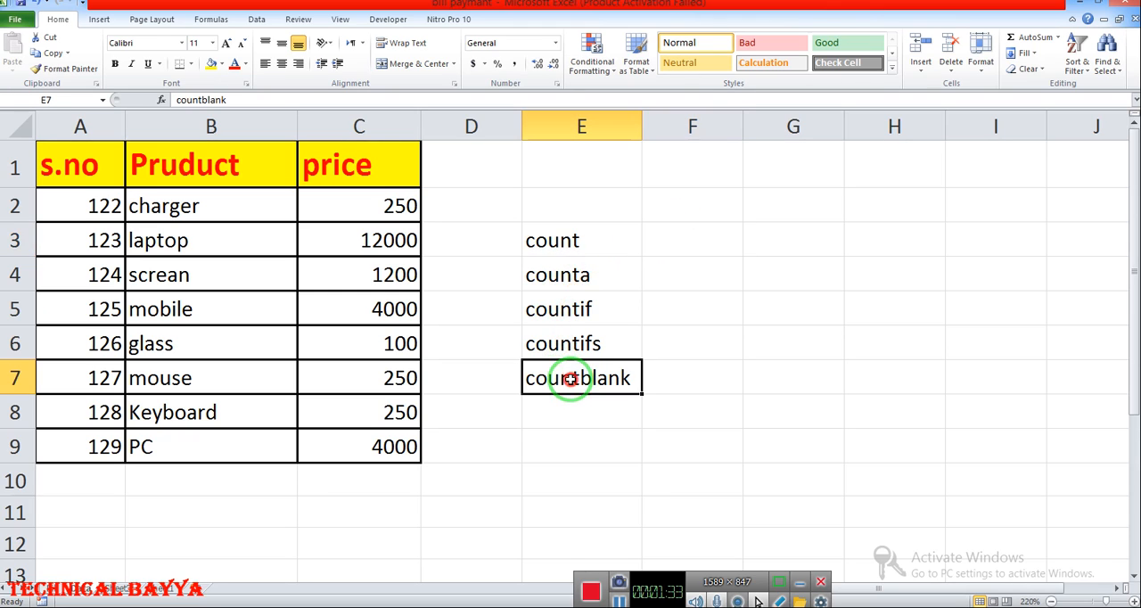
{"action": "left_click", "coordinate": [668, 378]}
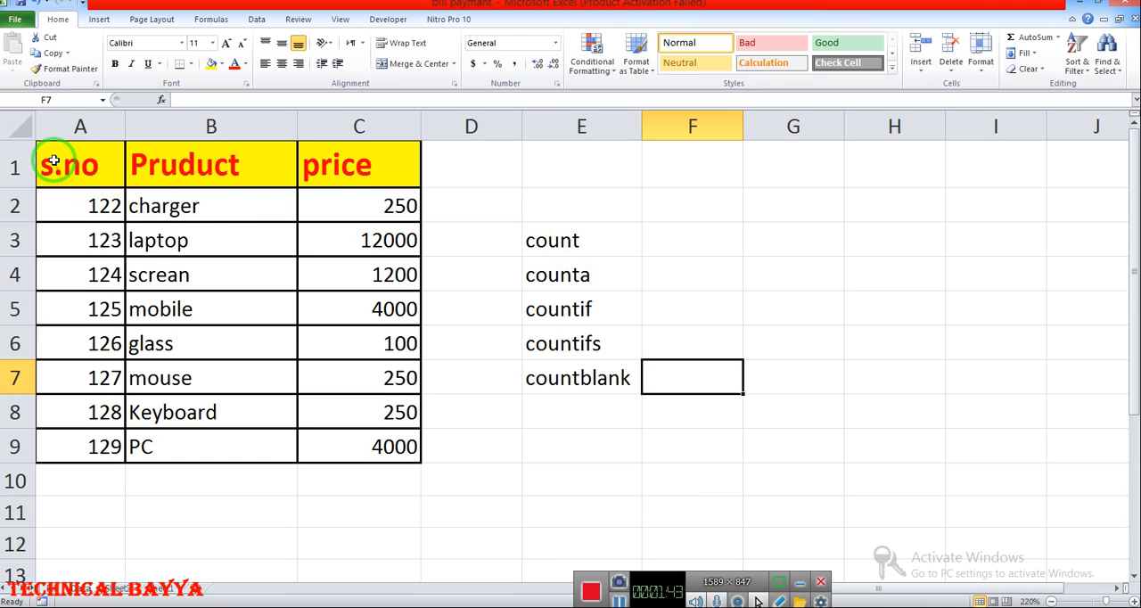
{"action": "left_click_drag", "start_coordinate": [54, 161], "coordinate": [400, 458]}
{"action": "left_click", "coordinate": [486, 455]}
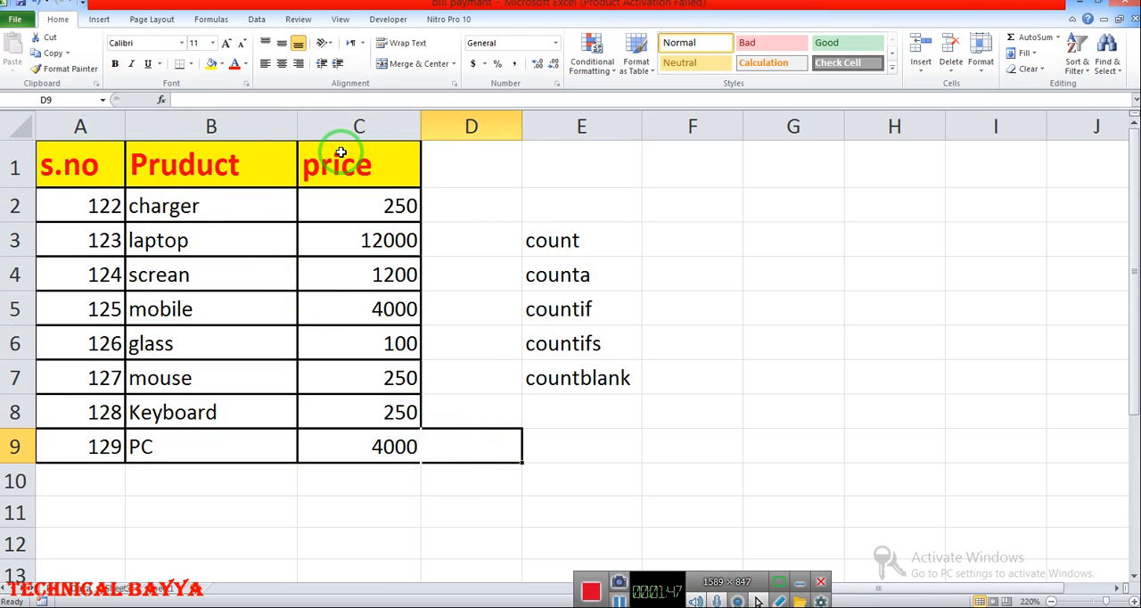
- Count the numeric cells of the product table in F3 with a COUNT formula over A2:C9
{"action": "left_click", "coordinate": [706, 245]}
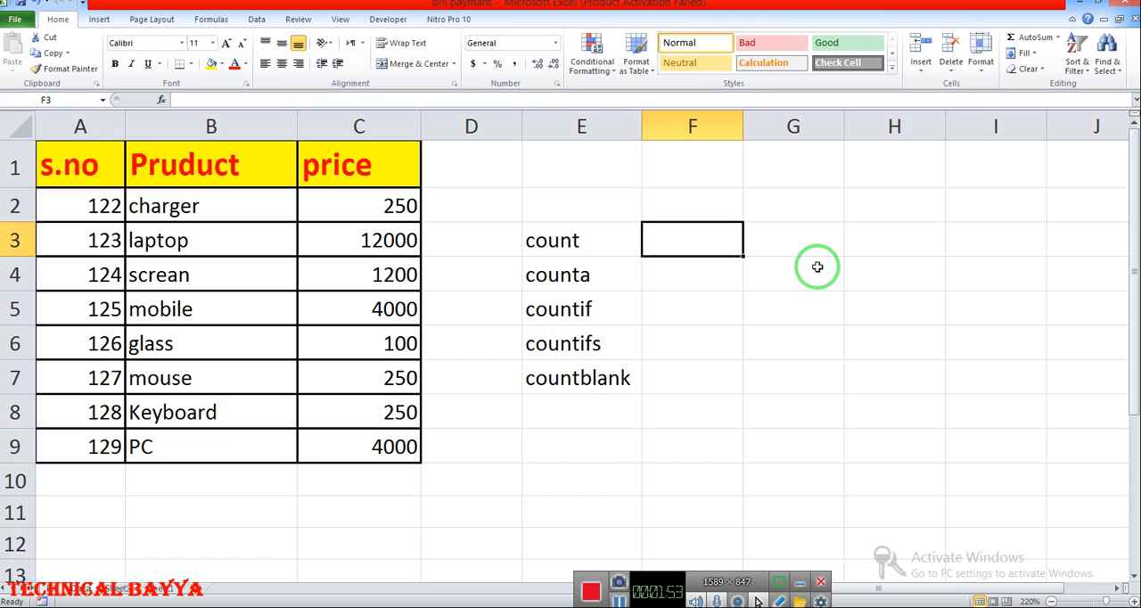
{"action": "type", "text": "="}
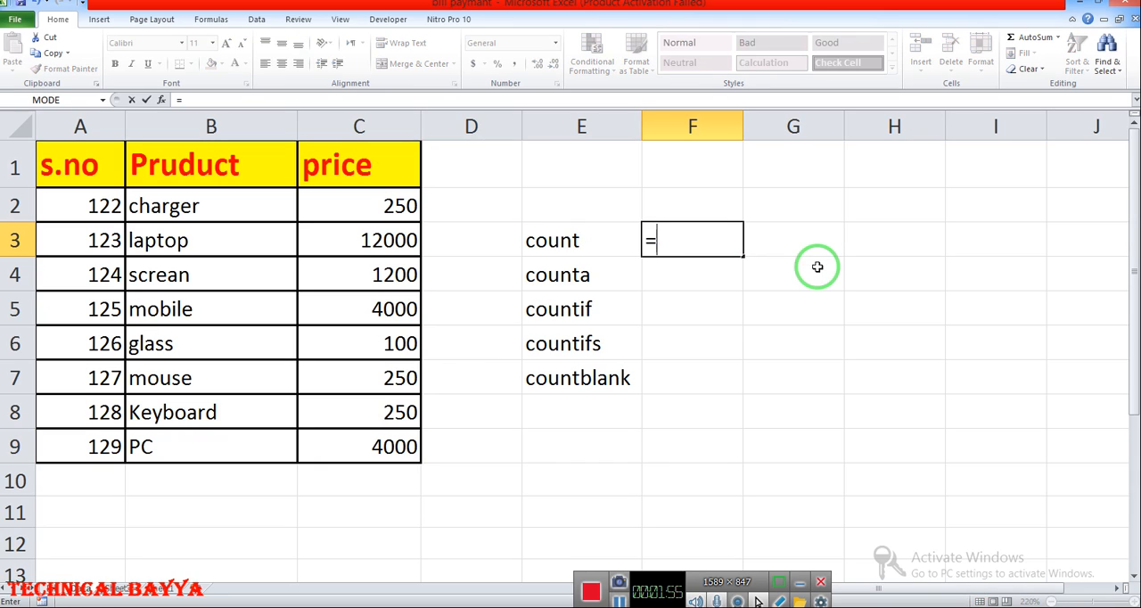
{"action": "type", "text": "count"}
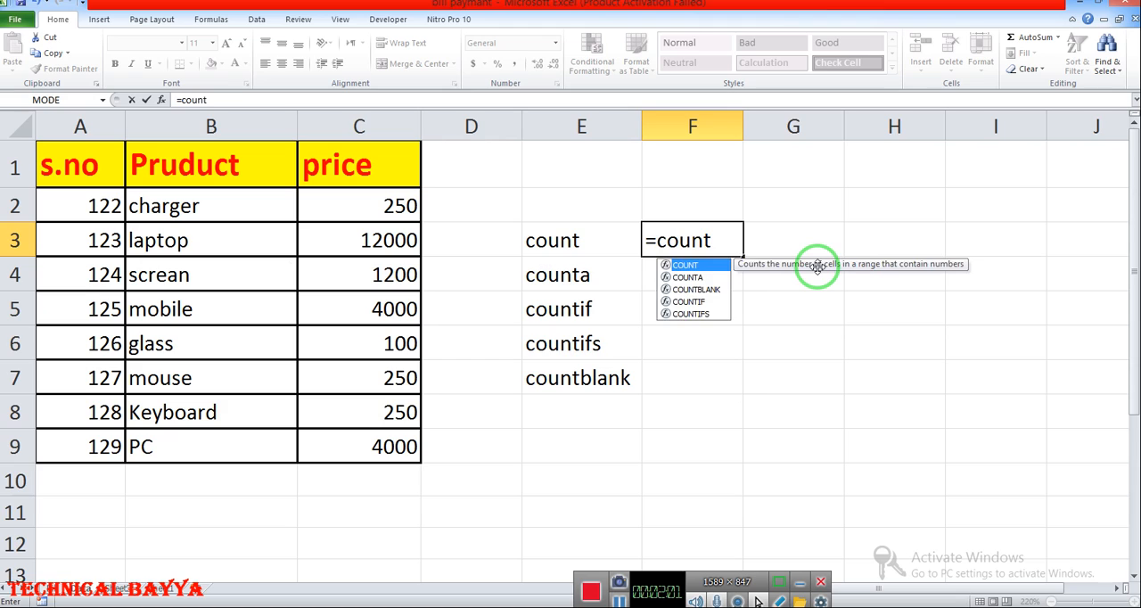
{"action": "key", "text": "Tab"}
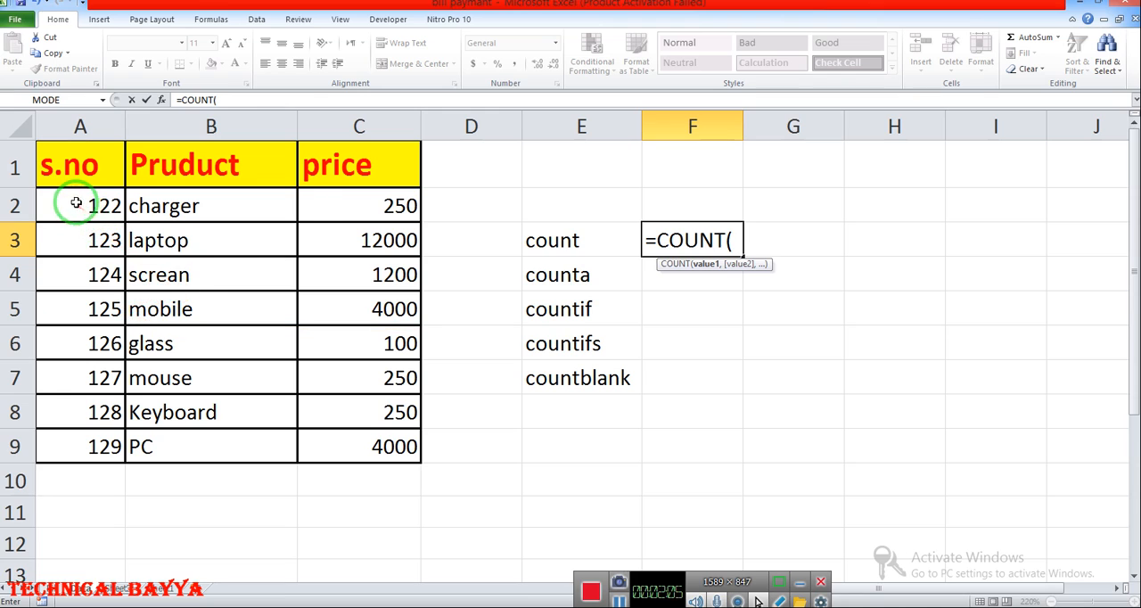
{"action": "left_click_drag", "start_coordinate": [79, 204], "coordinate": [349, 441]}
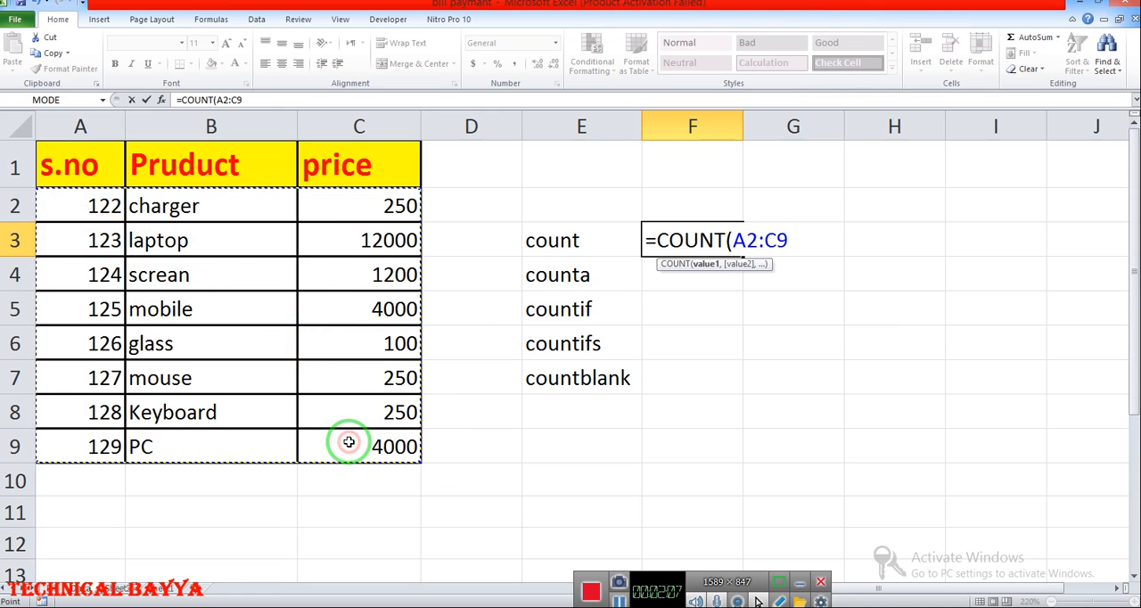
{"action": "key", "text": "Return"}
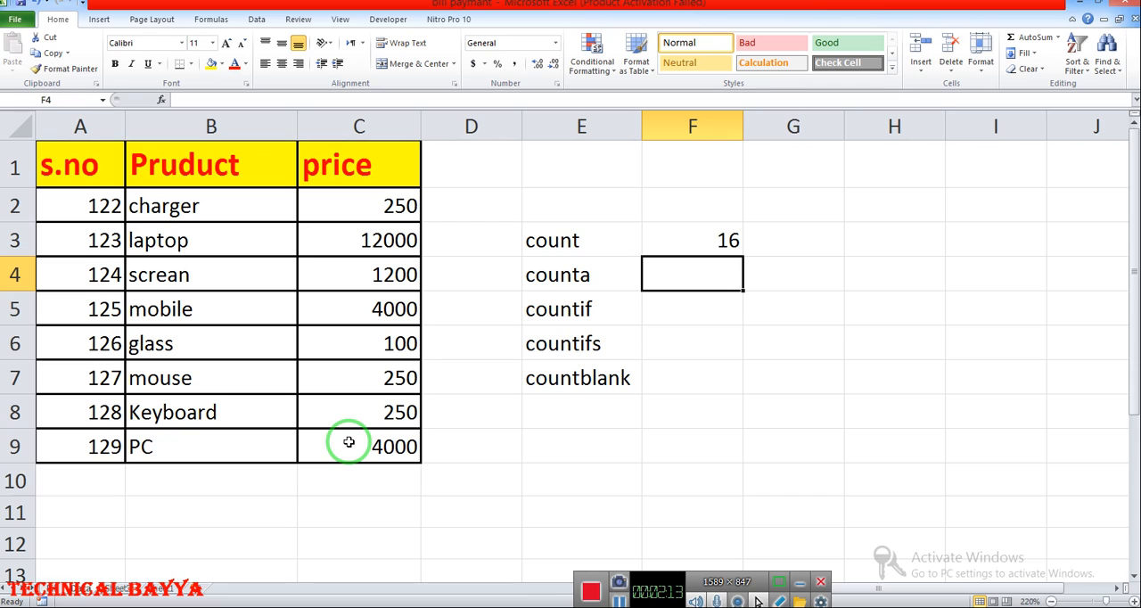
{"action": "left_click_drag", "start_coordinate": [330, 423], "coordinate": [115, 298]}
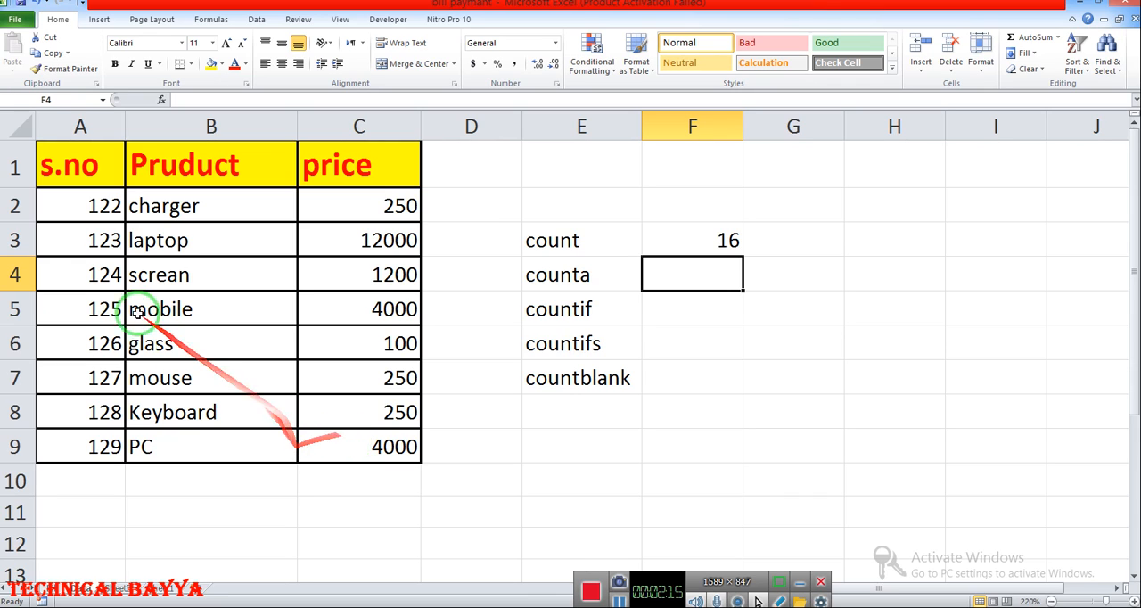
{"action": "mouse_move", "coordinate": [20, 212]}
{"action": "left_mouse_down"}
{"action": "mouse_move", "coordinate": [18, 478]}
{"action": "mouse_move", "coordinate": [122, 412]}
{"action": "left_mouse_up"}
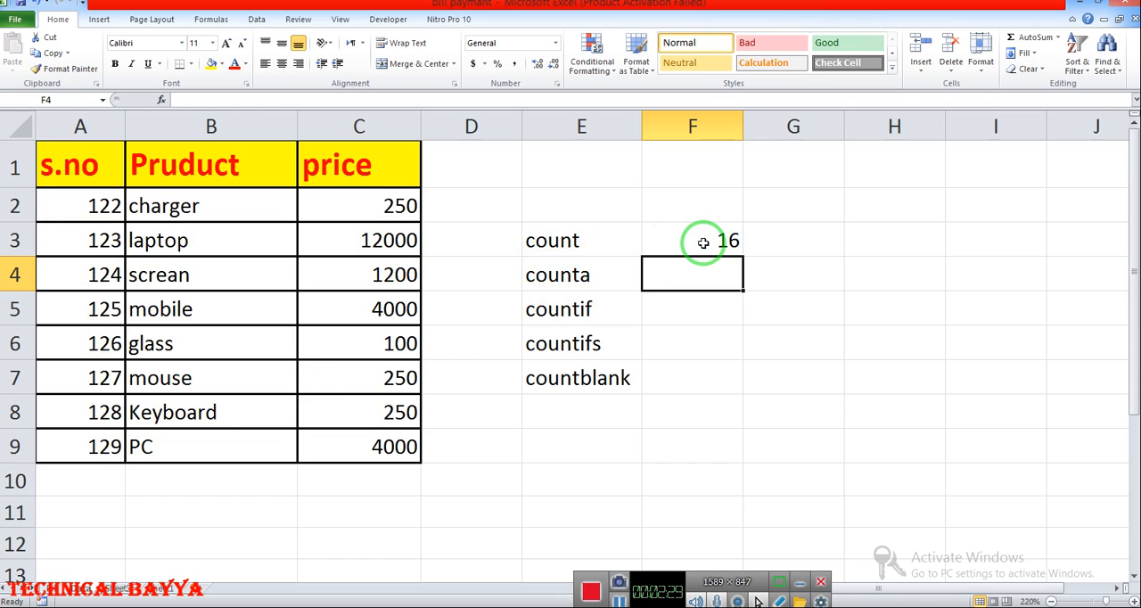
- Replace the product name charger in cell B2 with the number 1
{"action": "left_click", "coordinate": [220, 210]}
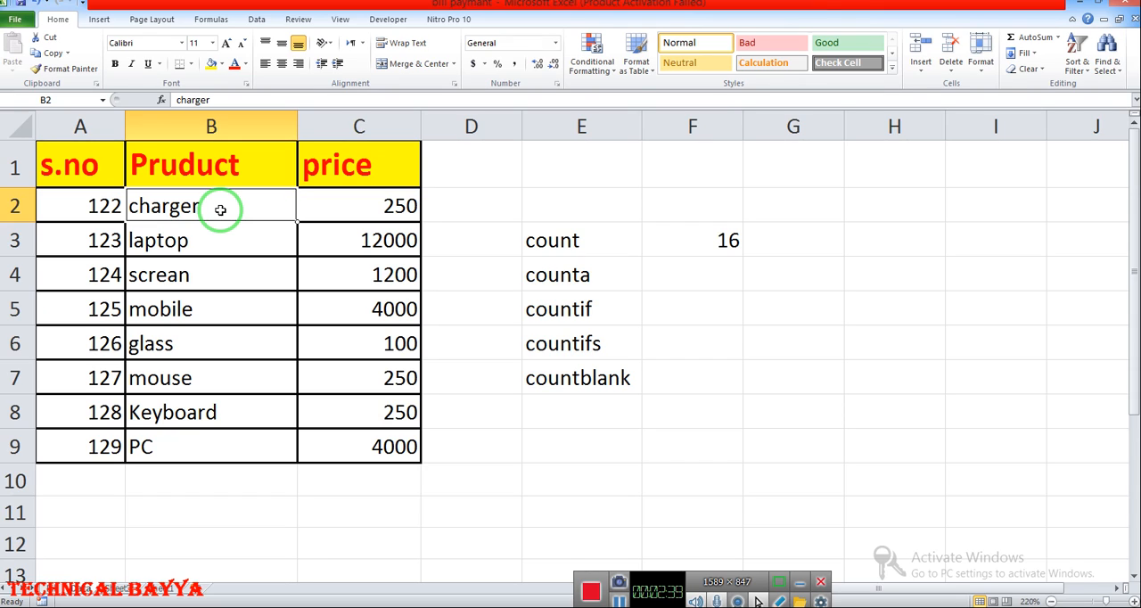
{"action": "type", "text": "1"}
{"action": "key", "text": "Return"}
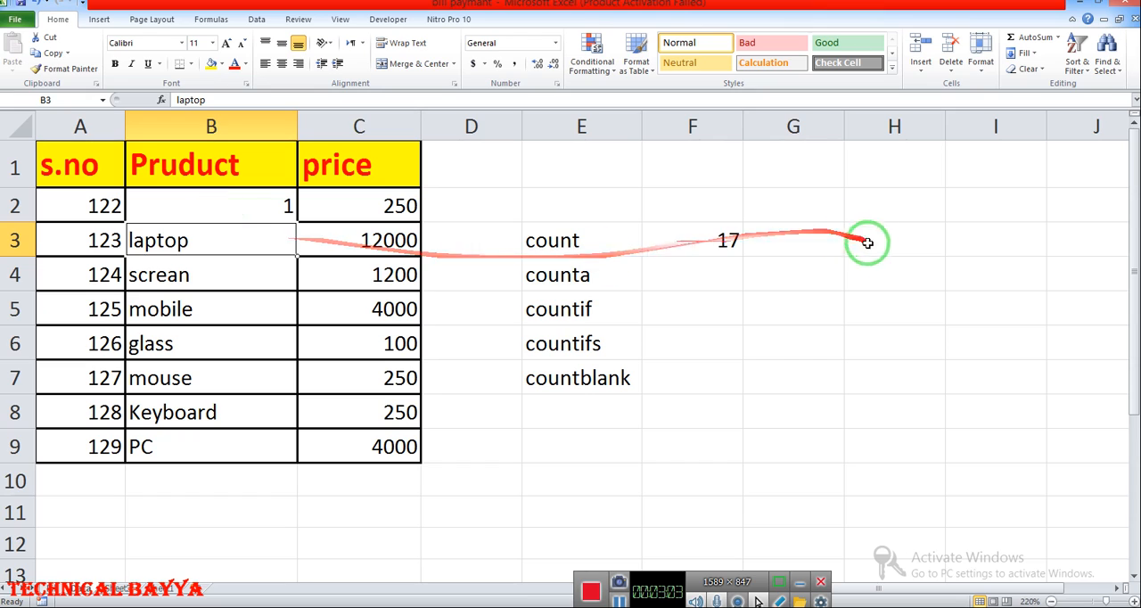
- Count the non-empty cells of the product table in F4 with a COUNTA formula over A2:C9
{"action": "left_click", "coordinate": [726, 275]}
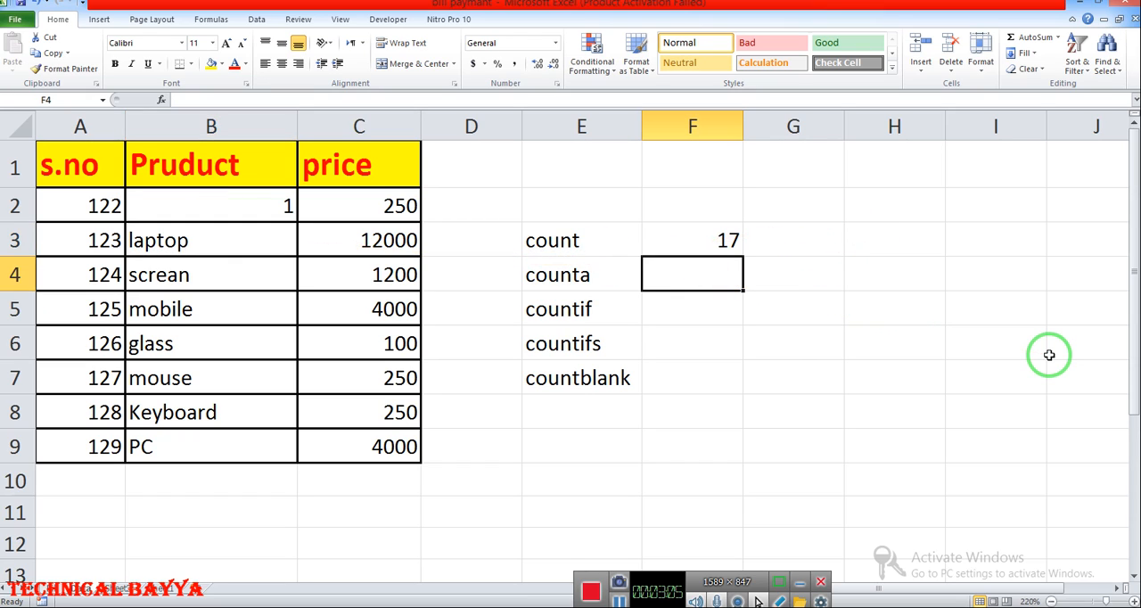
{"action": "type", "text": "cou"}
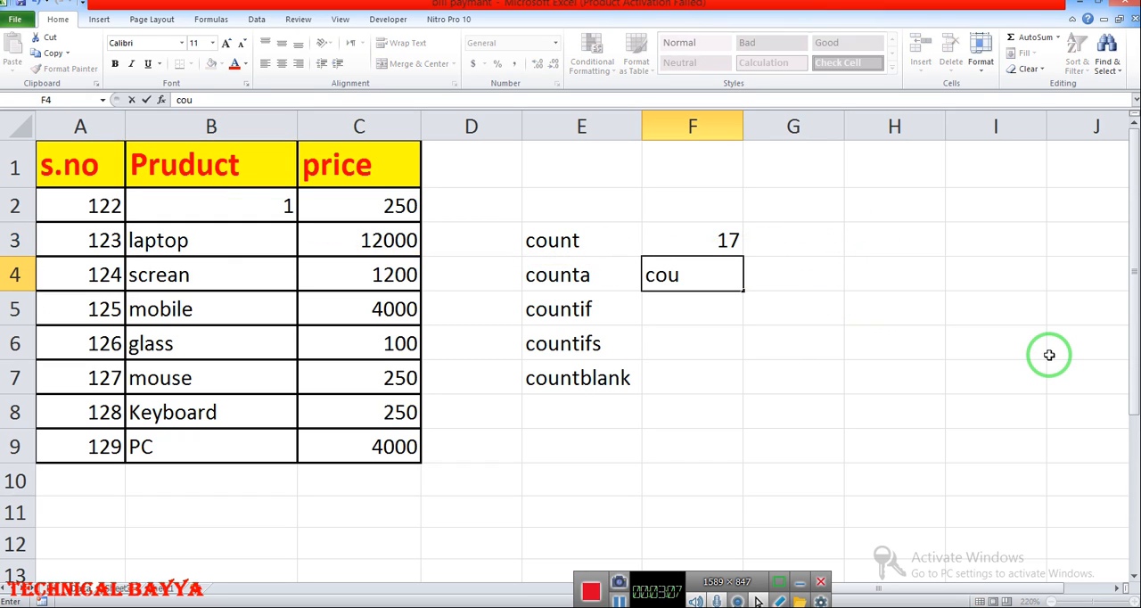
{"action": "key", "text": "BackSpace"}
{"action": "key", "text": "BackSpace"}
{"action": "key", "text": "BackSpace"}
{"action": "type", "text": "=c"}
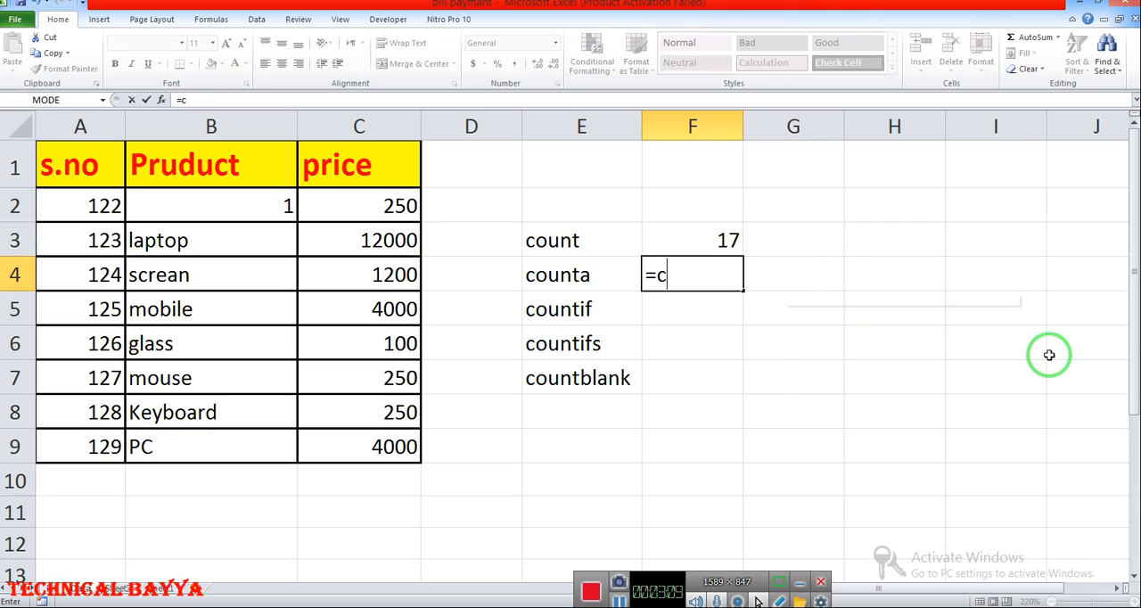
{"action": "type", "text": "ount"}
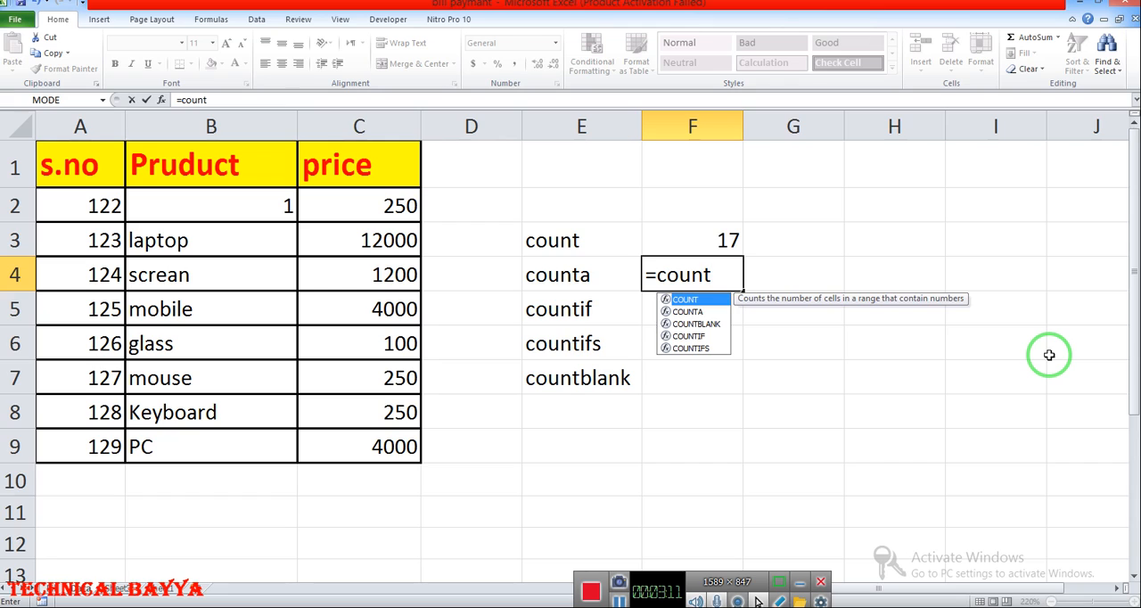
{"action": "key", "text": "Down"}
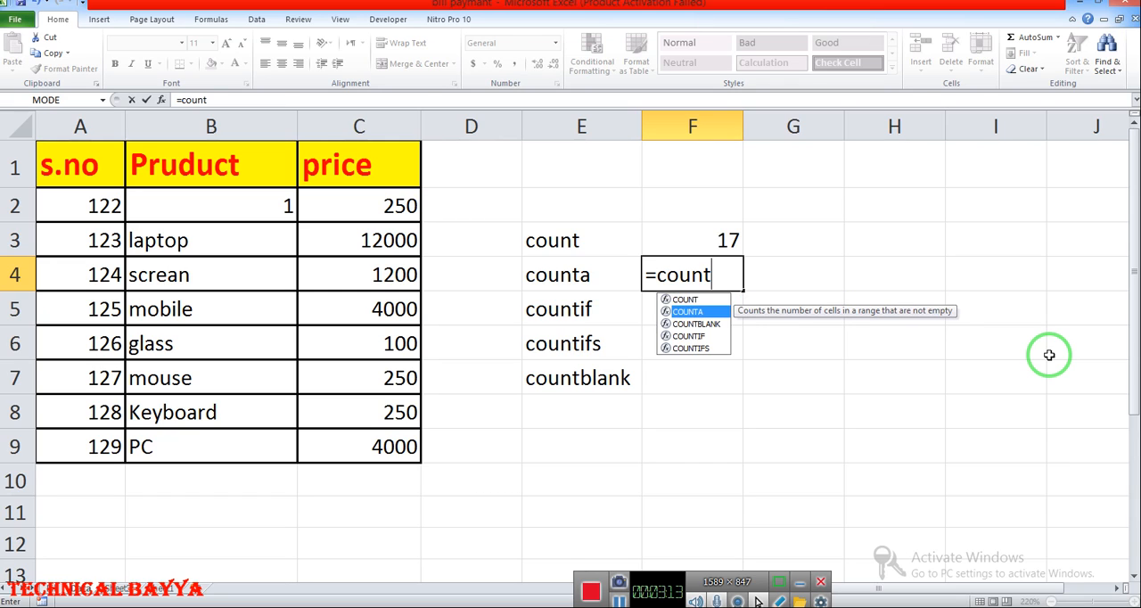
{"action": "key", "text": "Tab"}
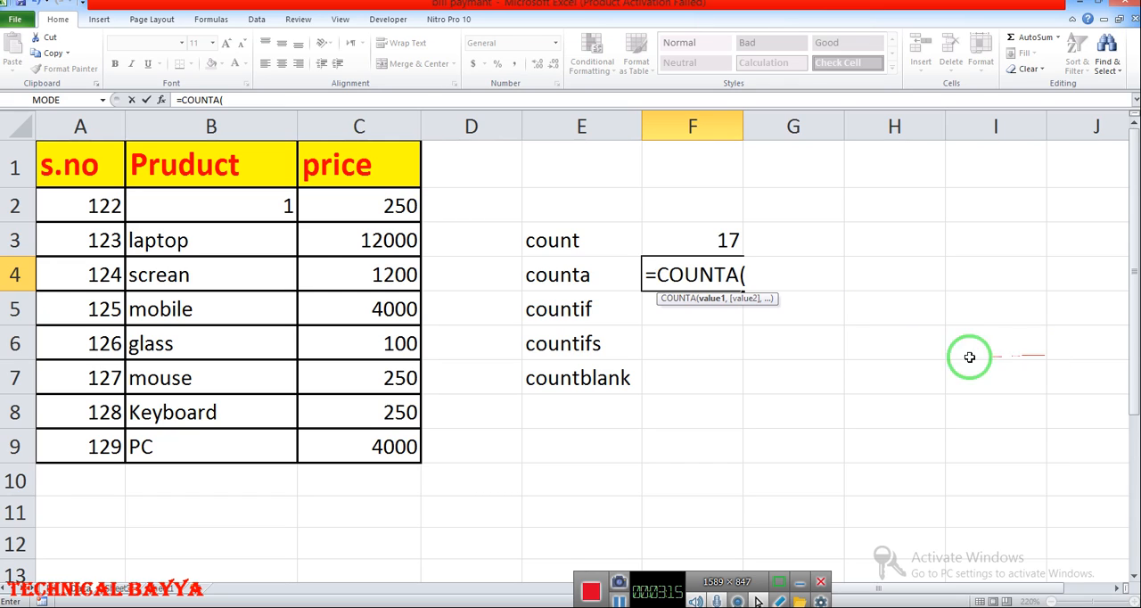
{"action": "left_click_drag", "start_coordinate": [79, 201], "coordinate": [344, 444]}
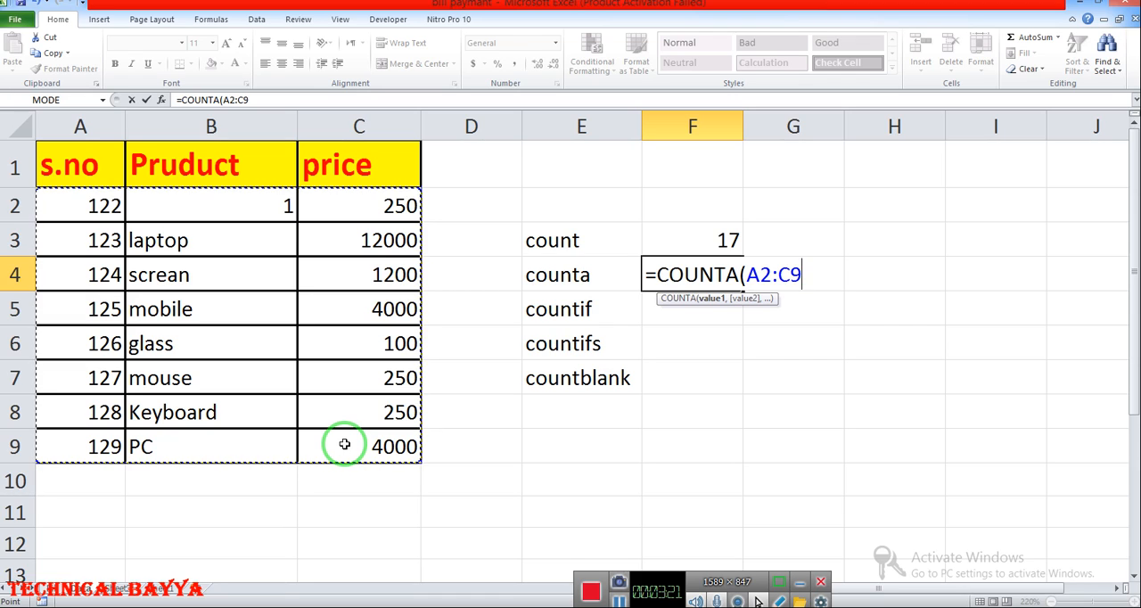
{"action": "key", "text": "Return"}
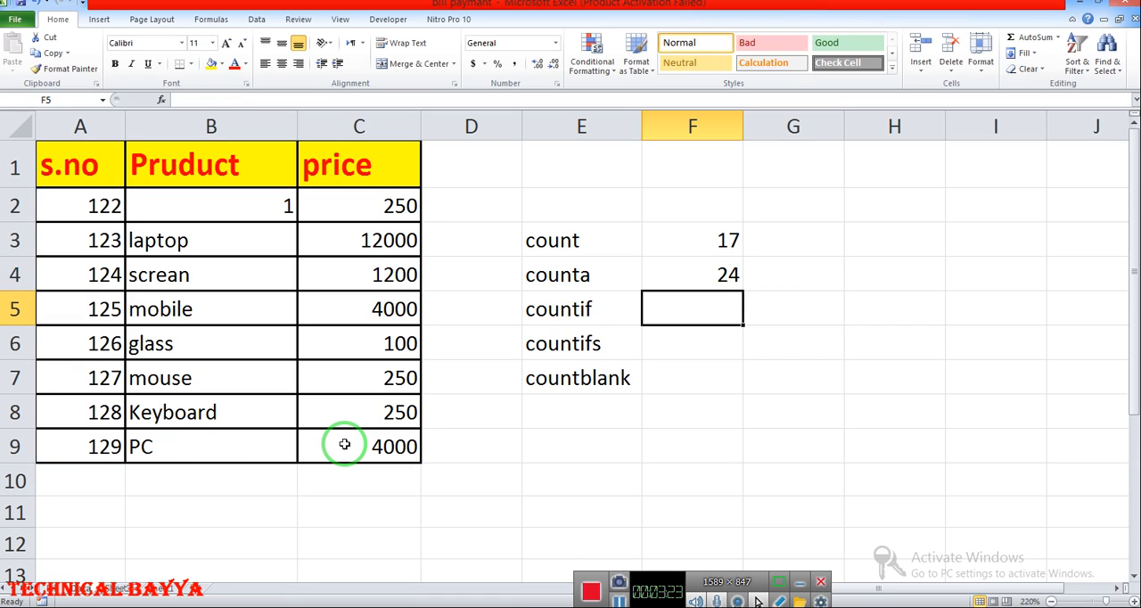
- Clear the number from product cell B2 and enter a single space in its place
{"action": "left_click", "coordinate": [164, 204]}
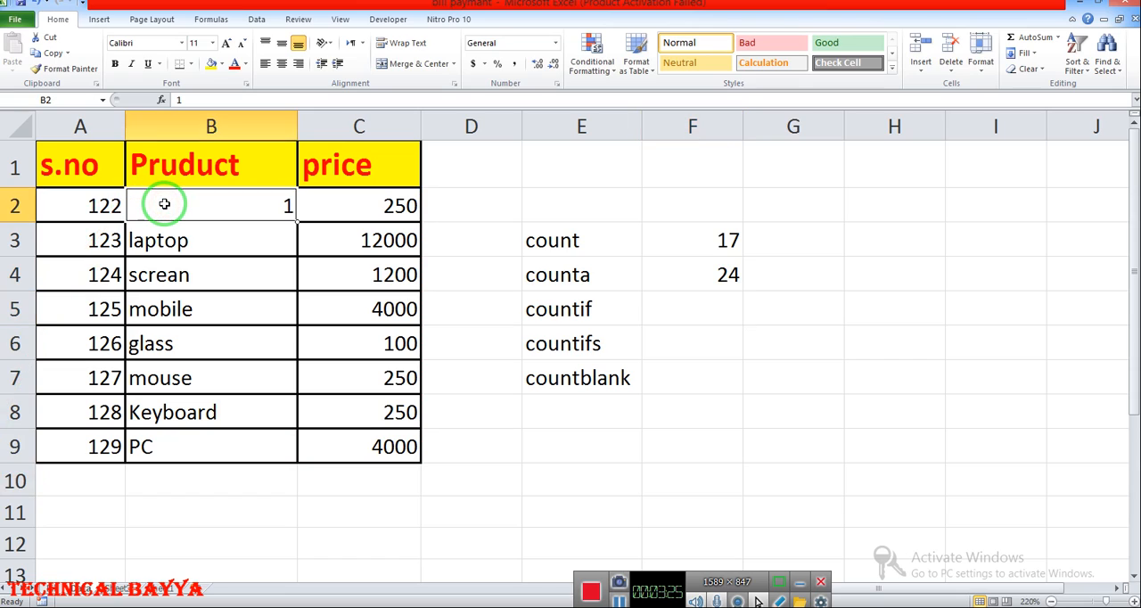
{"action": "key", "text": "BackSpace"}
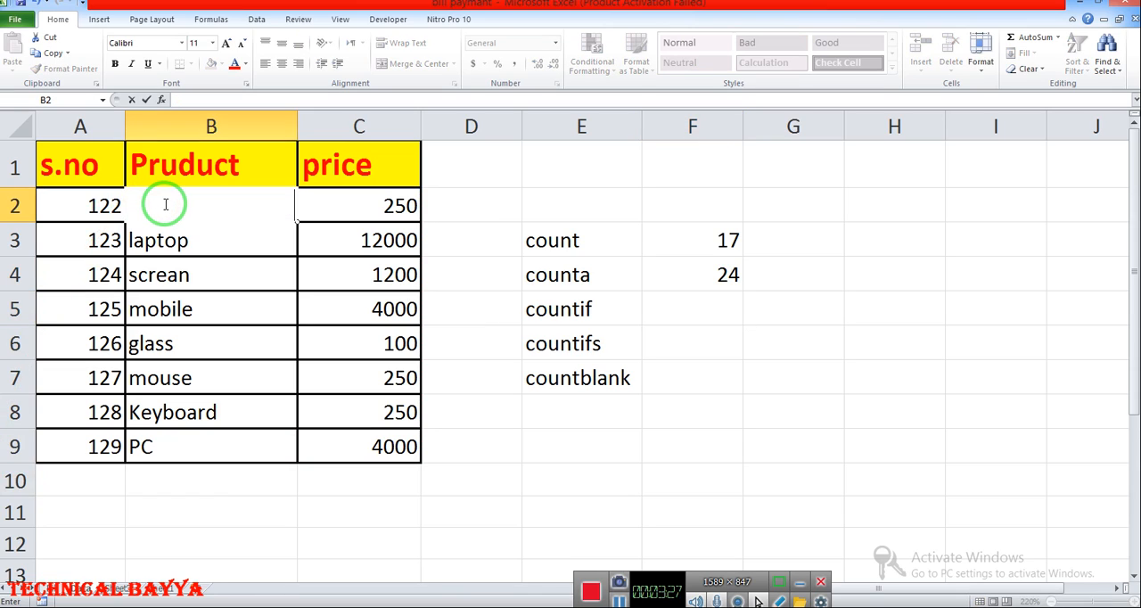
{"action": "key", "text": "Return"}
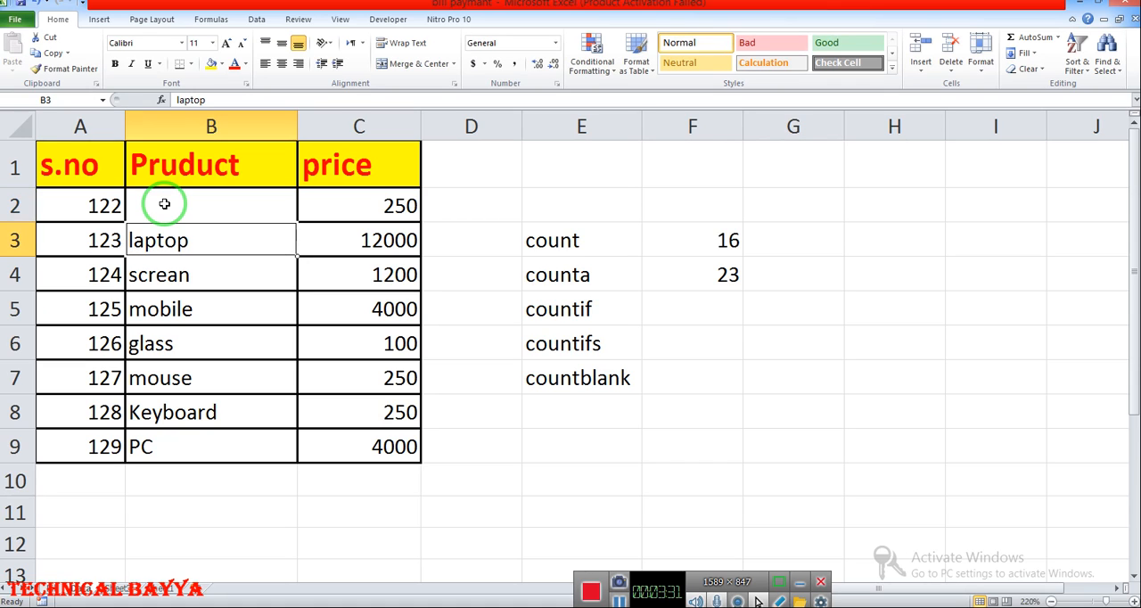
{"action": "left_click", "coordinate": [164, 204]}
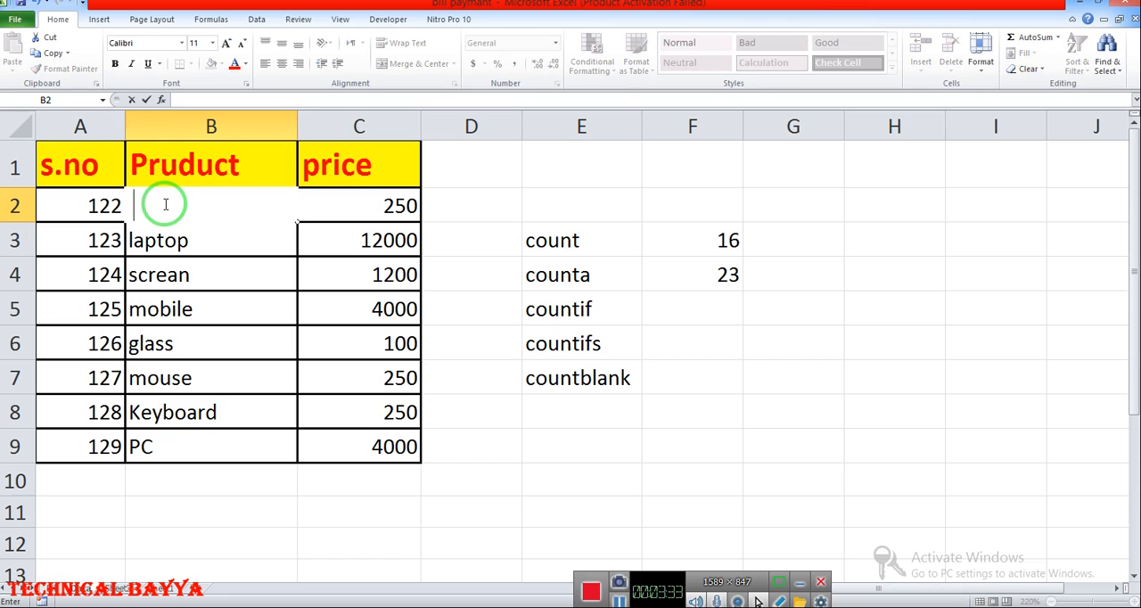
{"action": "key", "text": "Return"}
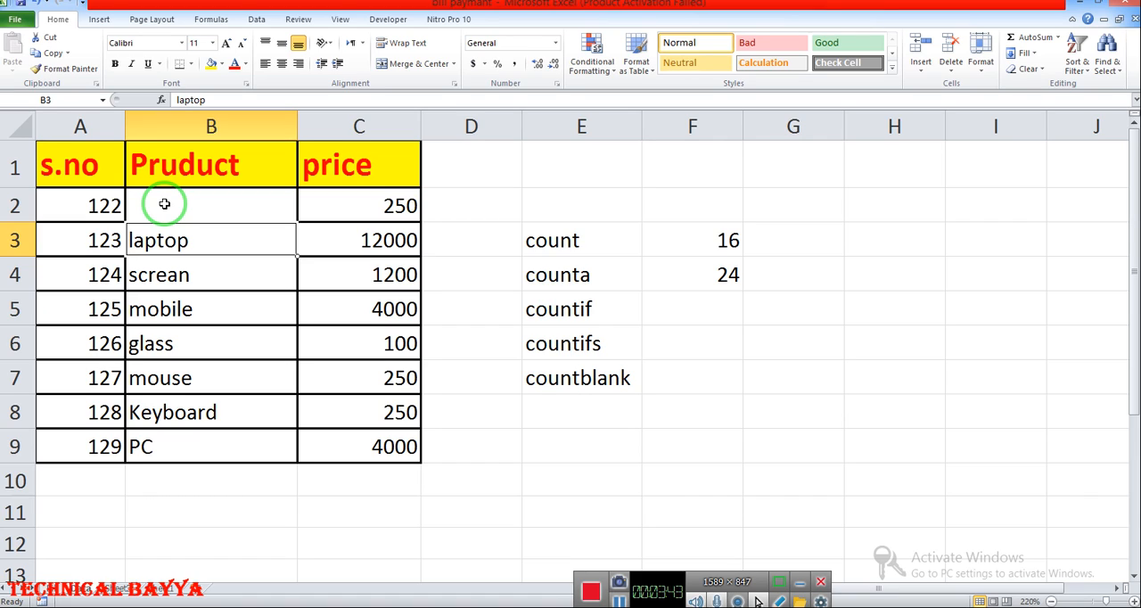
- Replace laptop in cell B3 with a comma and enter a double quotation mark in cell B2
{"action": "type", "text": ","}
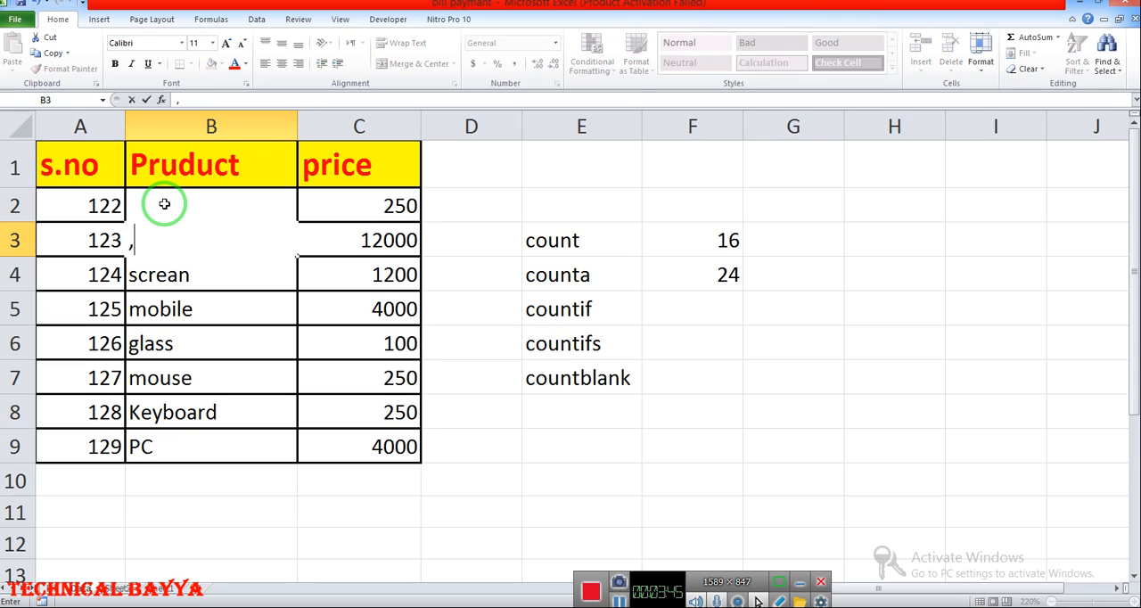
{"action": "key", "text": "Return"}
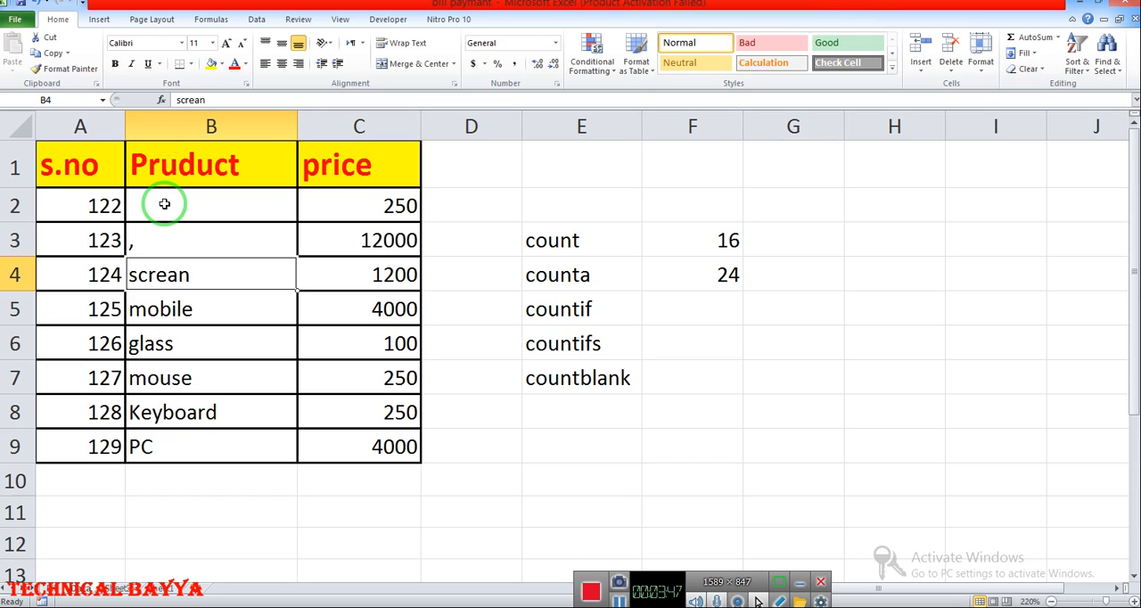
{"action": "key", "text": "Up"}
{"action": "key", "text": "Up"}
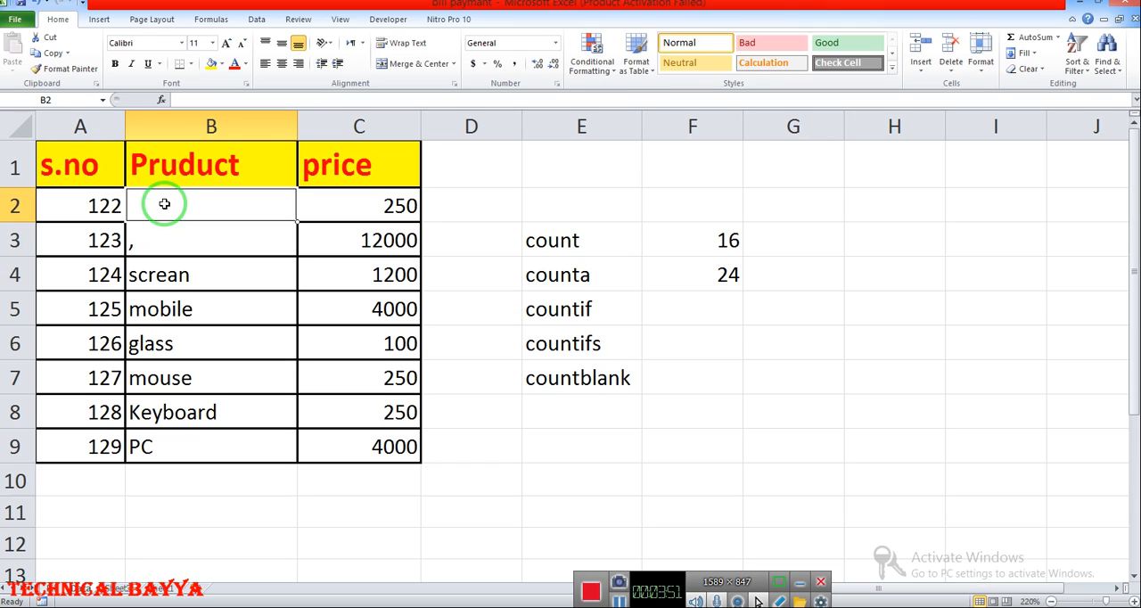
{"action": "type", "text": "\""}
{"action": "key", "text": "Return"}
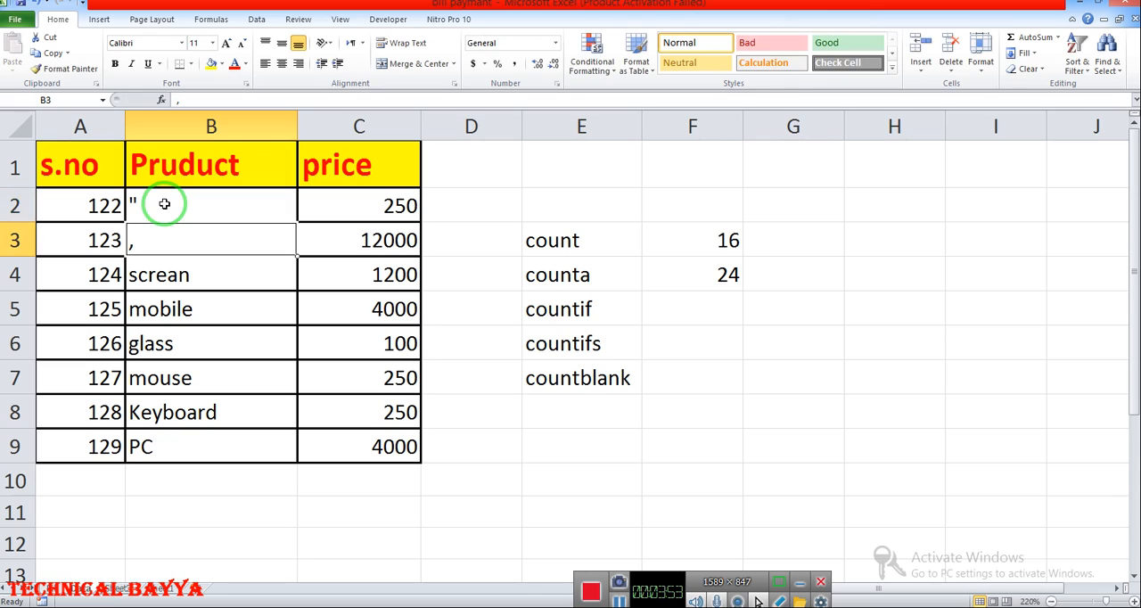
- Clear the quotation mark from cell B2 so the cell is empty
{"action": "key", "text": "Up"}
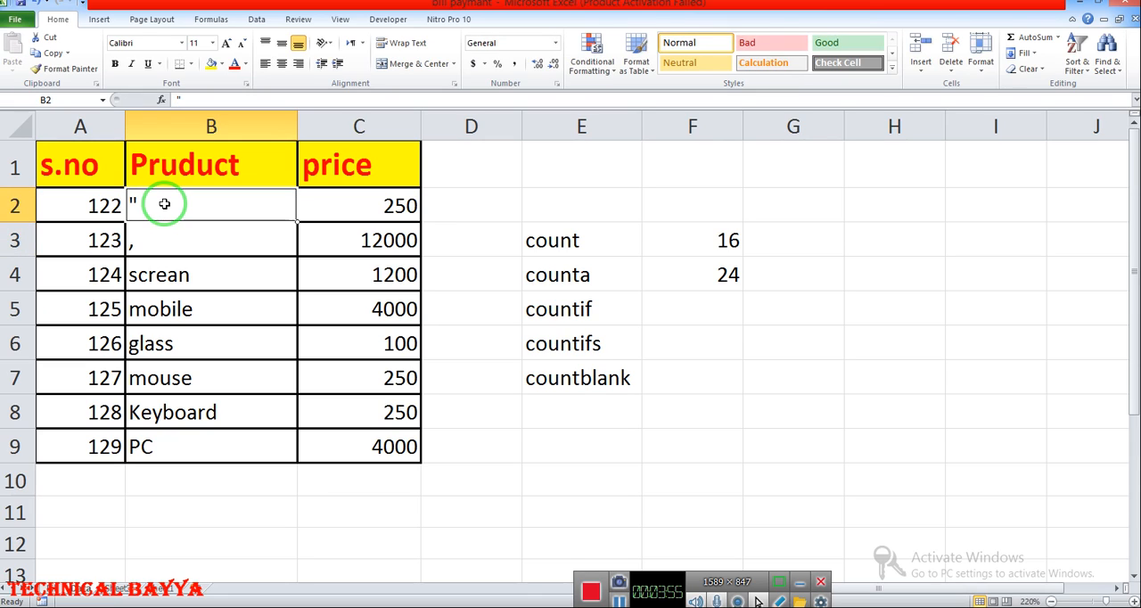
{"action": "key", "text": "Down"}
{"action": "key", "text": "Up"}
{"action": "key", "text": "Up"}
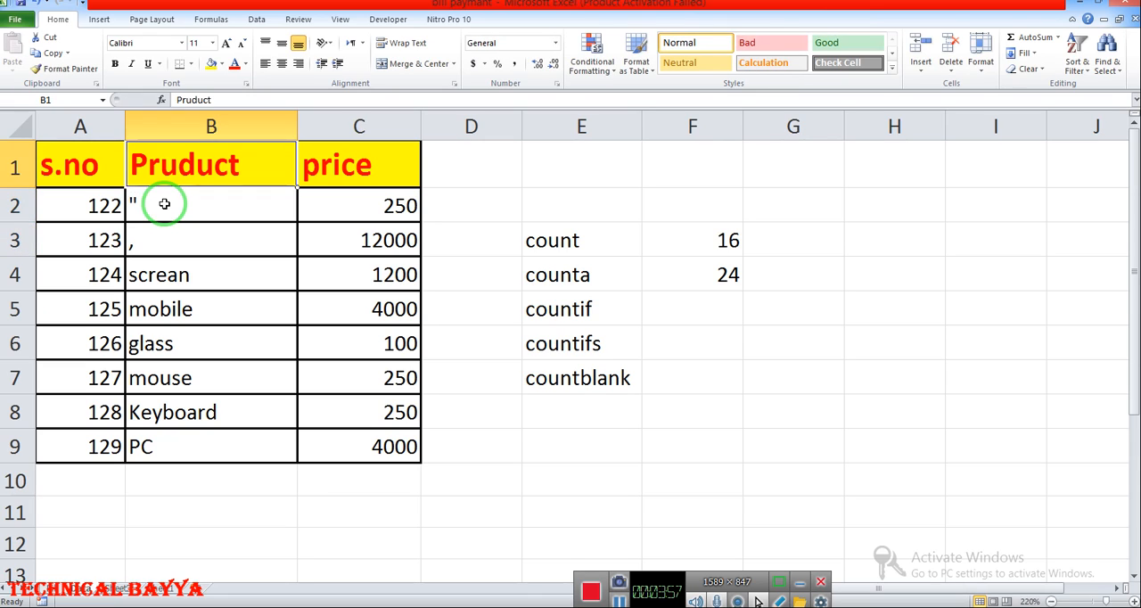
{"action": "key", "text": "Down"}
{"action": "key", "text": "BackSpace"}
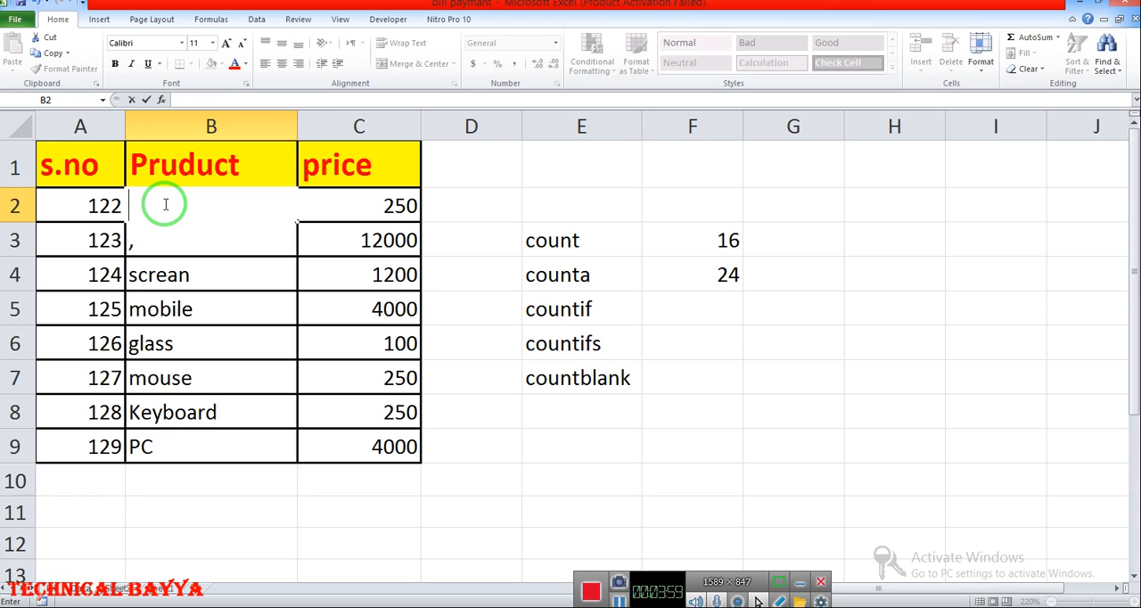
{"action": "key", "text": "Return"}
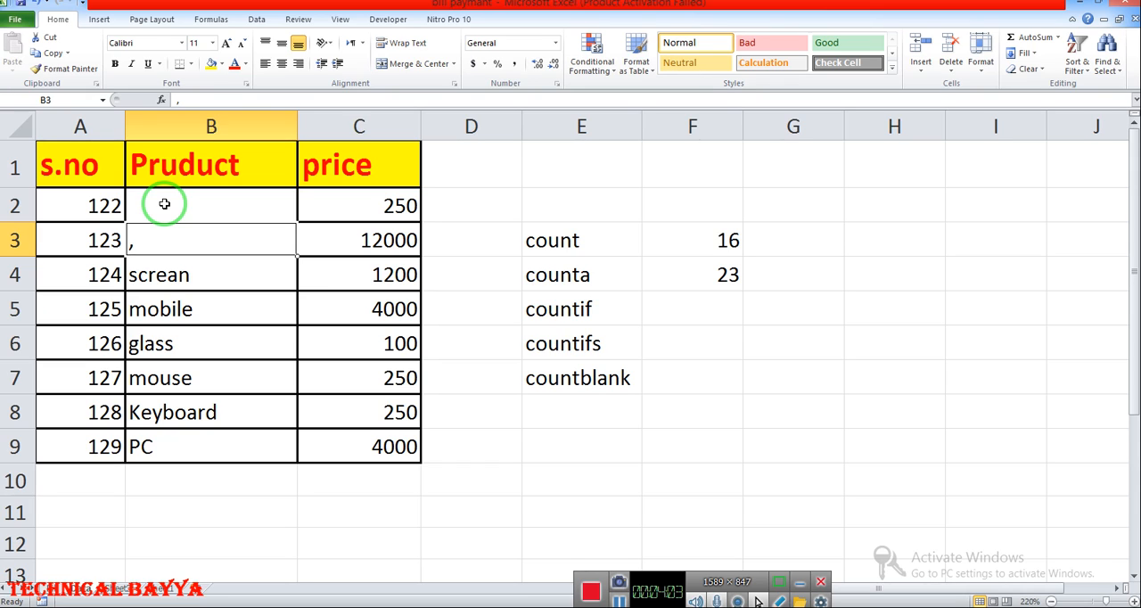
- Enter COUNTIF( in cell F5 as plain text, without the leading equals sign
{"action": "left_click", "coordinate": [695, 308]}
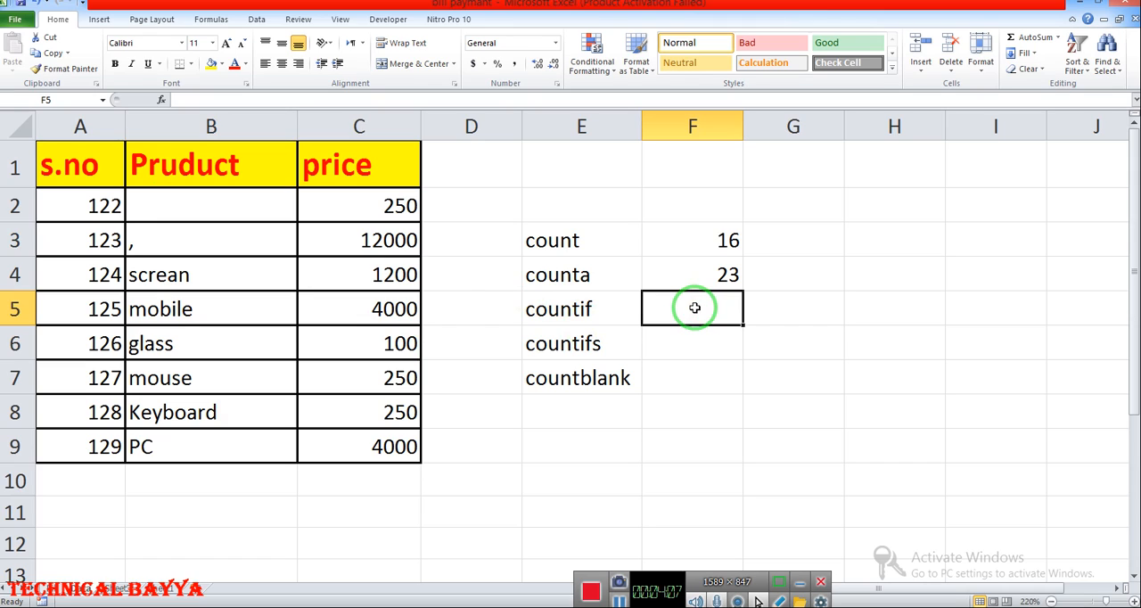
{"action": "type", "text": "=coun"}
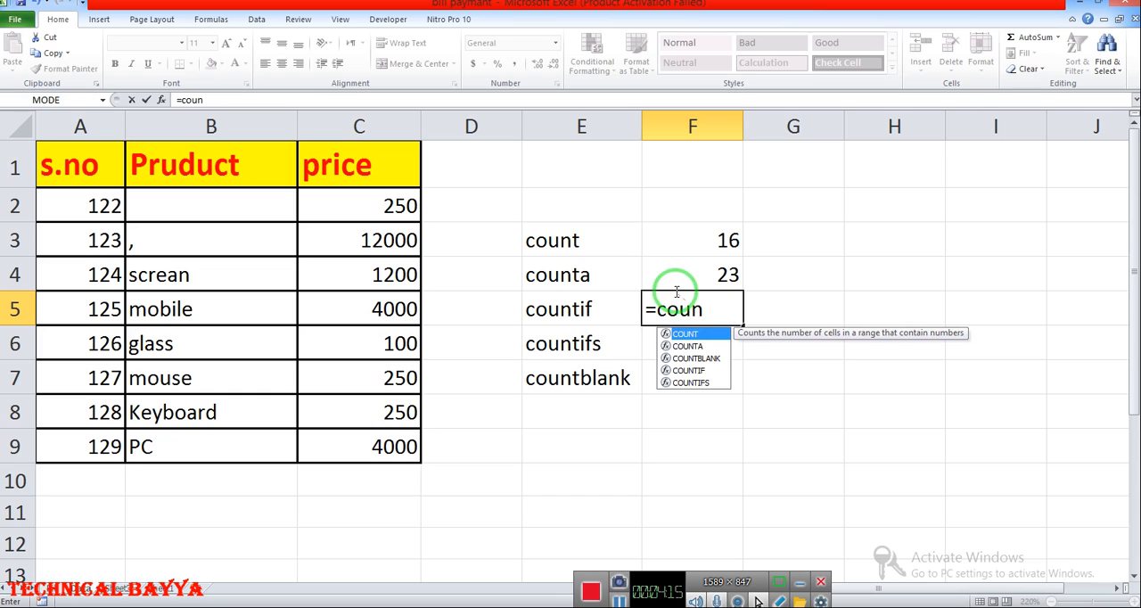
{"action": "left_click", "coordinate": [705, 373]}
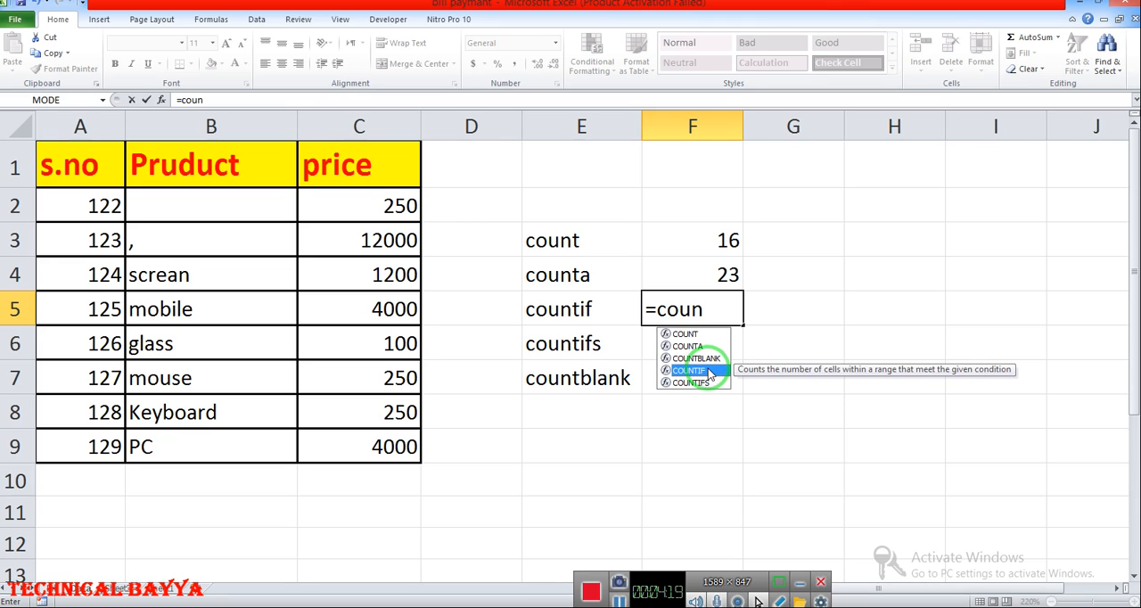
{"action": "double_click", "coordinate": [707, 370]}
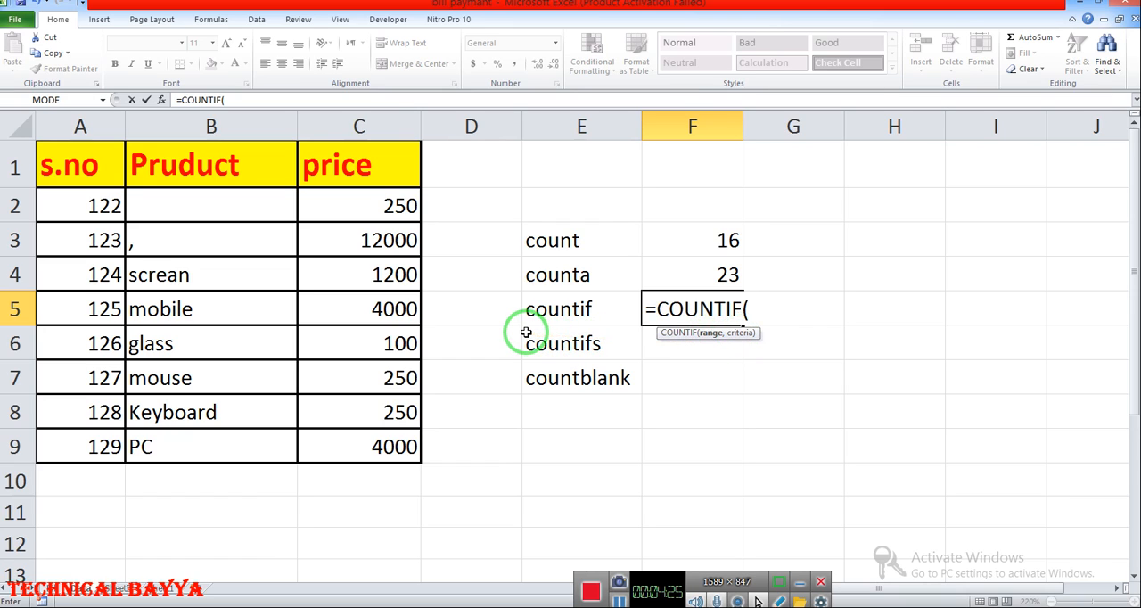
{"action": "left_click", "coordinate": [653, 313]}
{"action": "key", "text": "BackSpace"}
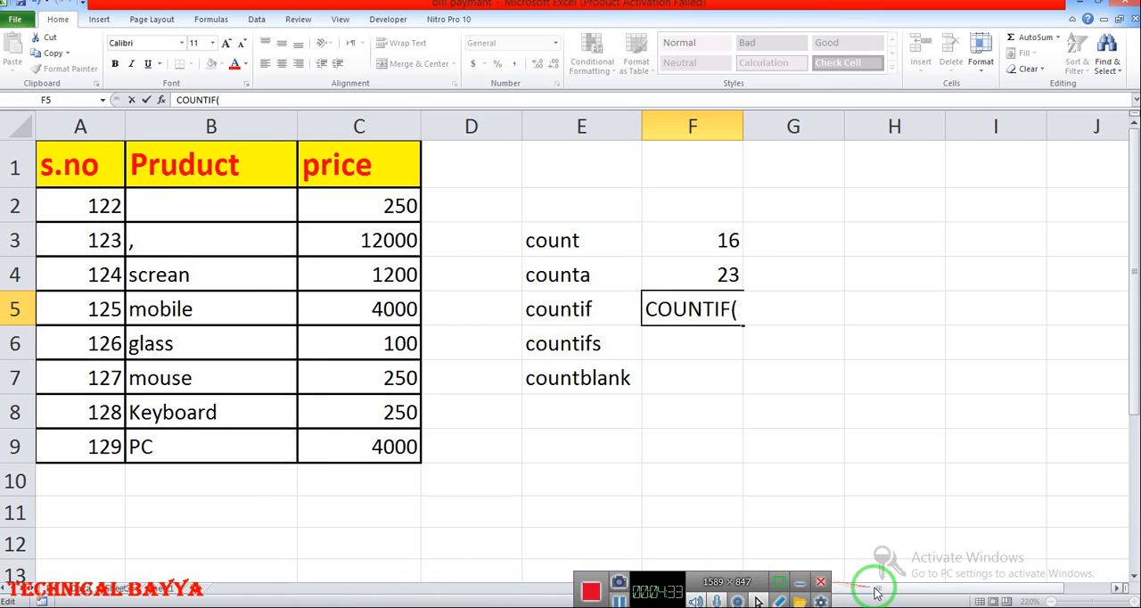
{"action": "left_click_drag", "start_coordinate": [871, 589], "coordinate": [1027, 595]}
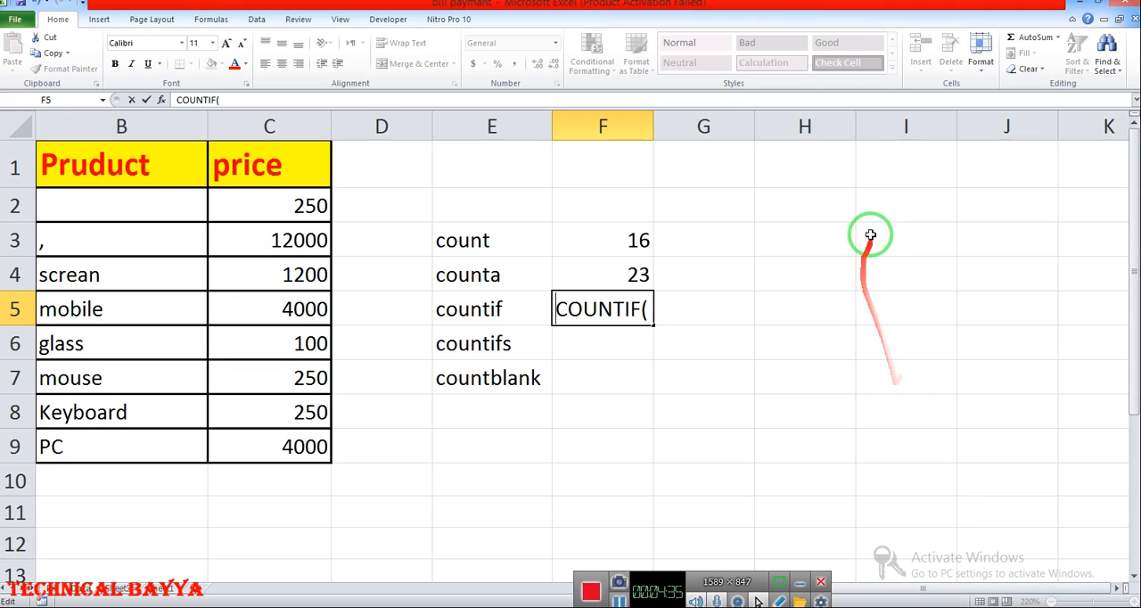
{"action": "left_click_drag", "start_coordinate": [874, 243], "coordinate": [1009, 504]}
- Enter the column headers Gender in cell I3 and Address in cell J3
{"action": "left_click", "coordinate": [927, 239]}
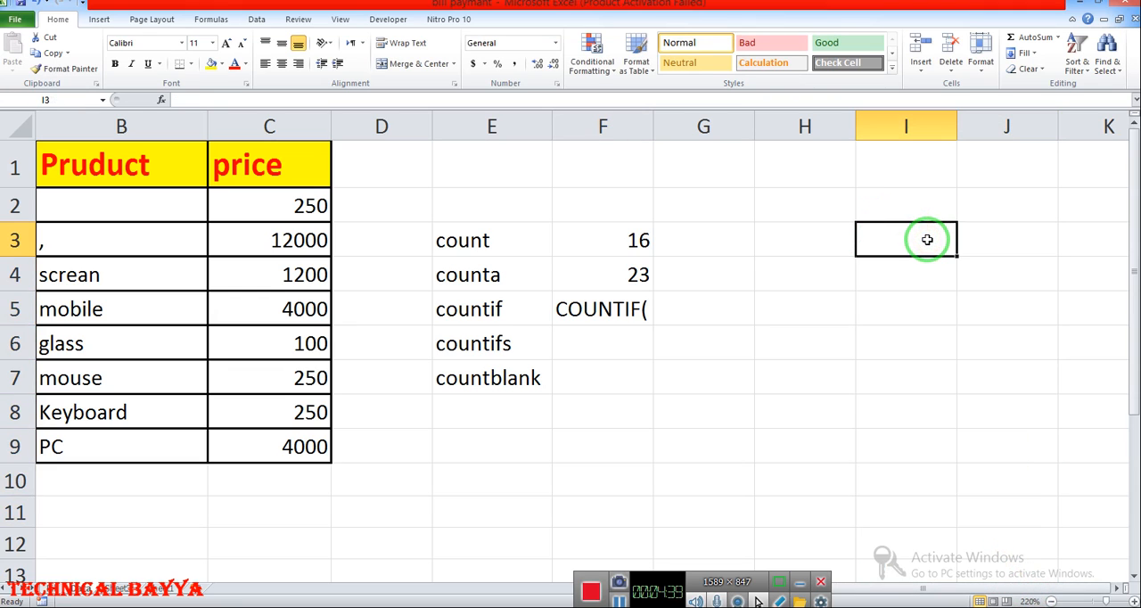
{"action": "type", "text": "Gender"}
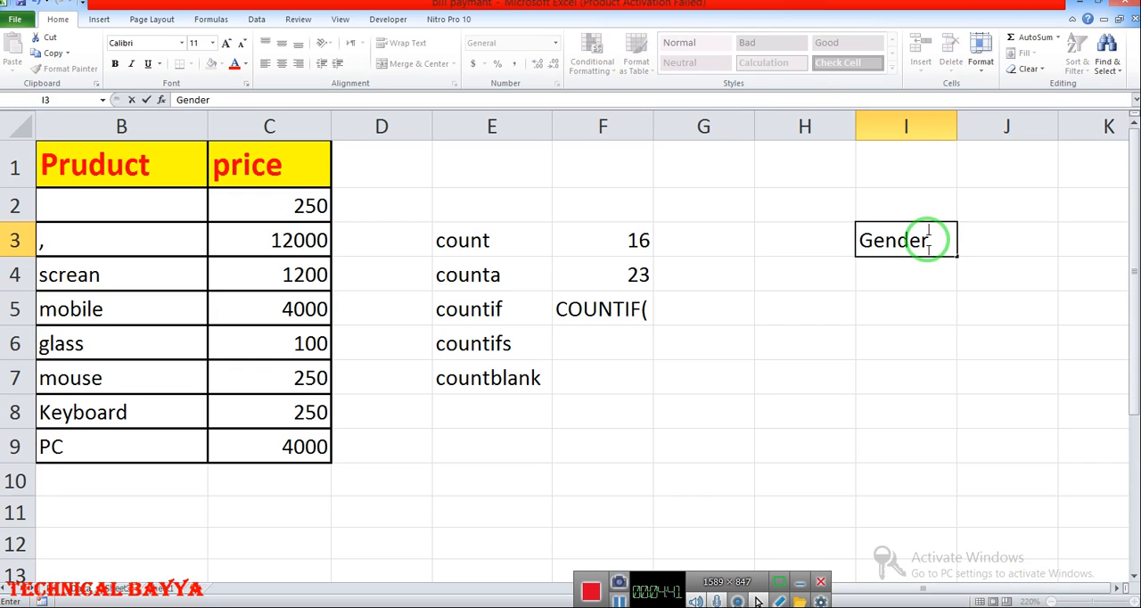
{"action": "key", "text": "Tab"}
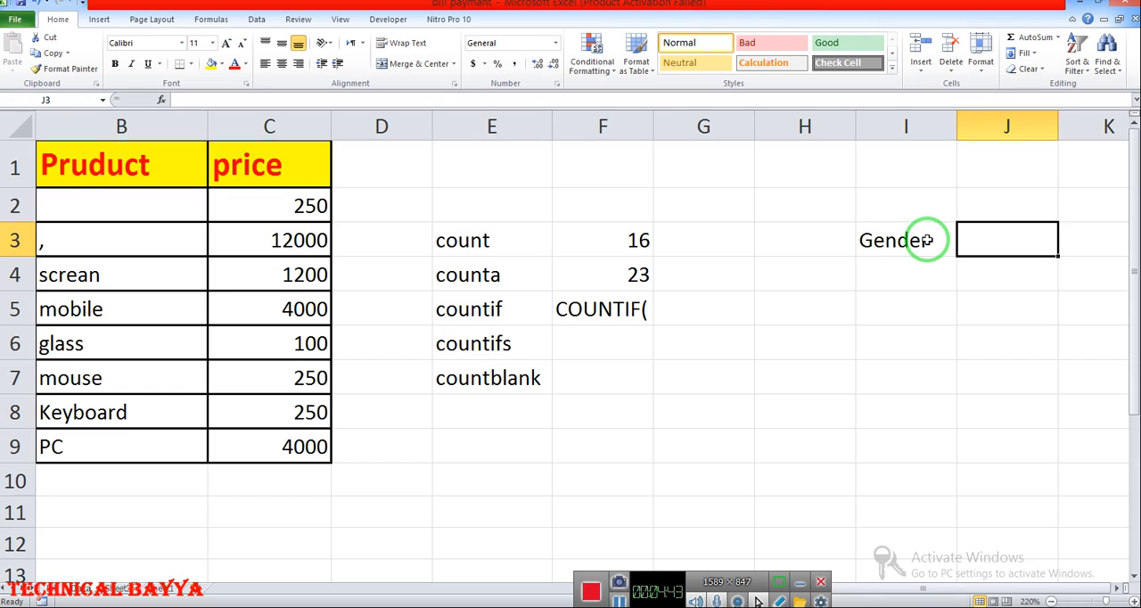
{"action": "type", "text": "Addre"}
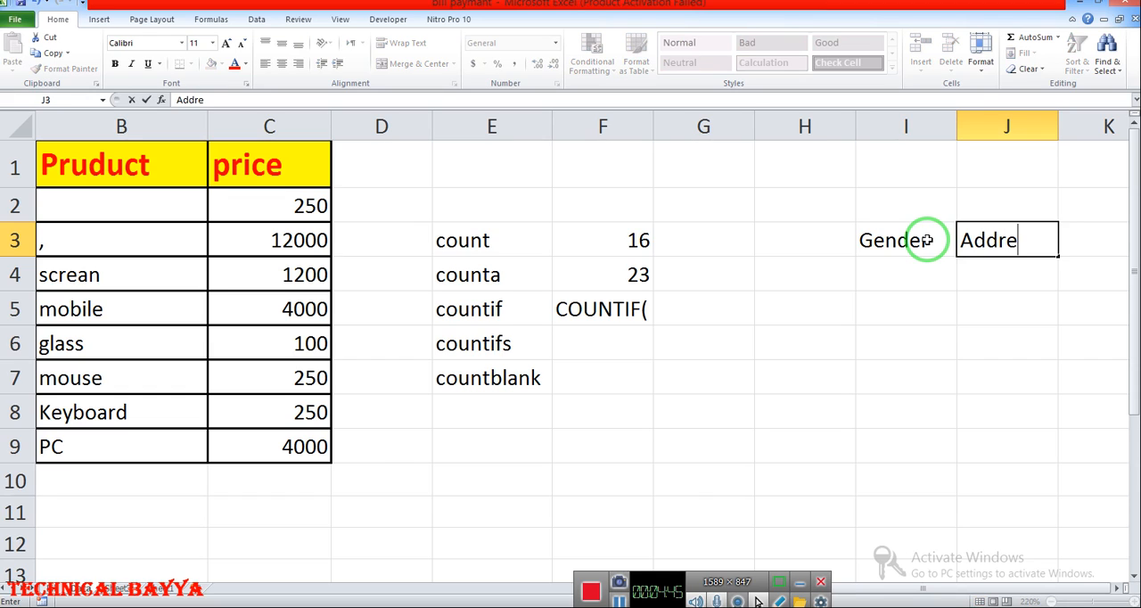
{"action": "type", "text": "ss"}
{"action": "key", "text": "Return"}
- Enter male in I4 and female in I5 under the Gender header, and select both cells
{"action": "type", "text": "mq"}
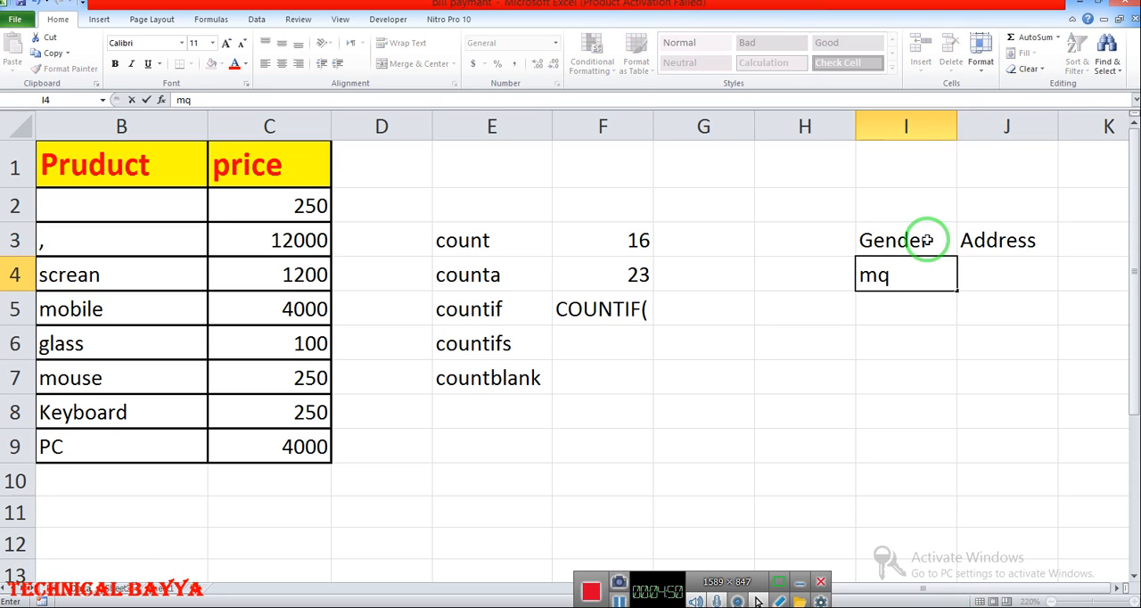
{"action": "key", "text": "BackSpace"}
{"action": "type", "text": "ale"}
{"action": "key", "text": "Return"}
{"action": "type", "text": "f"}
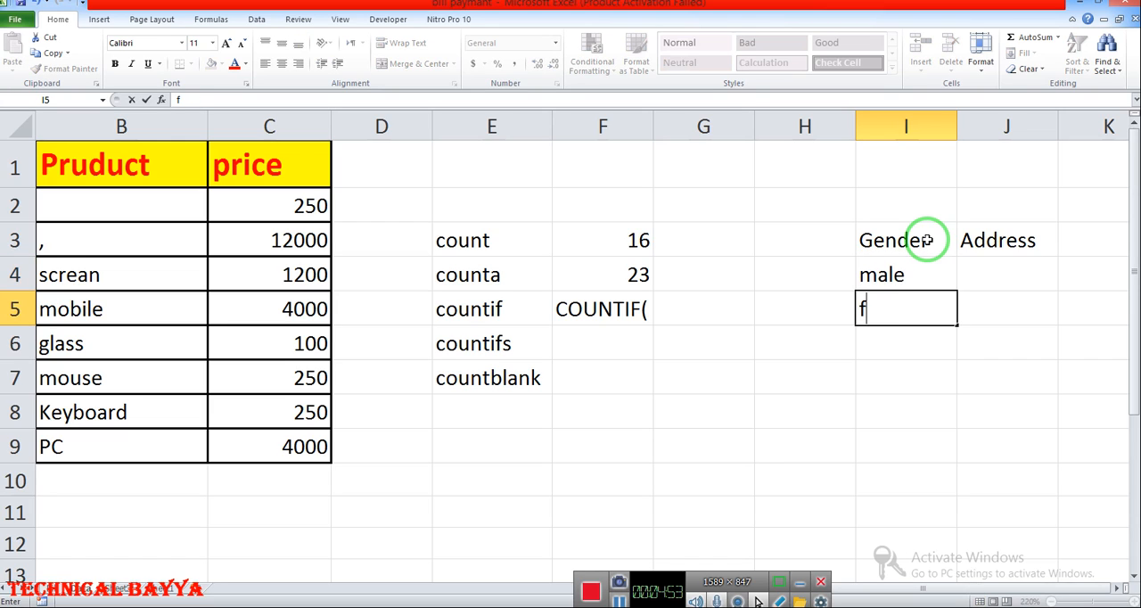
{"action": "type", "text": "emale"}
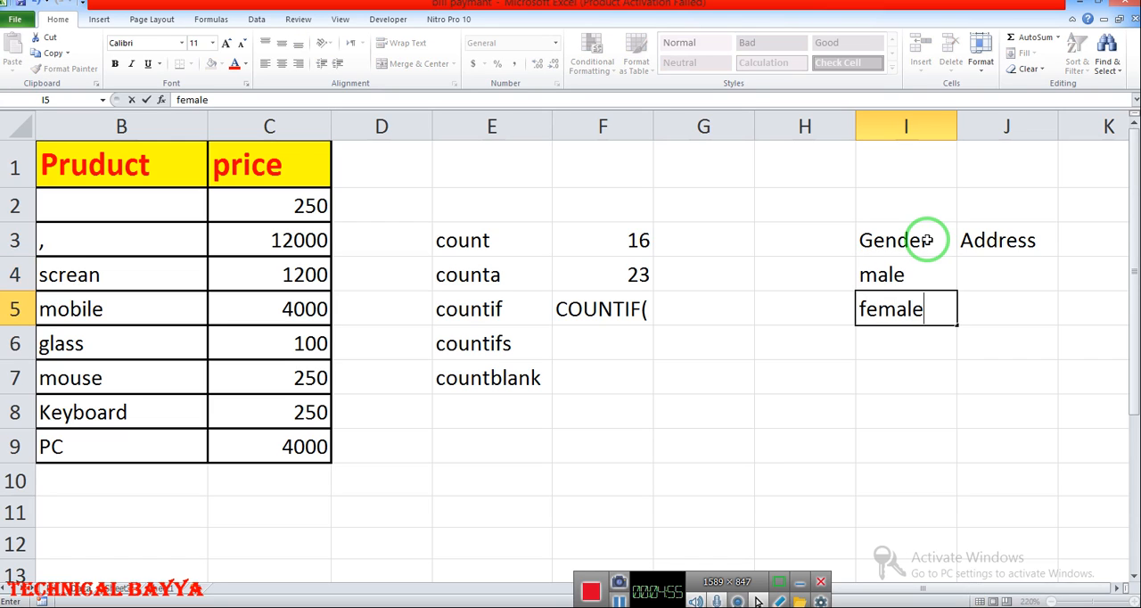
{"action": "left_click", "coordinate": [889, 274]}
{"action": "left_click_drag", "start_coordinate": [889, 274], "coordinate": [896, 308]}
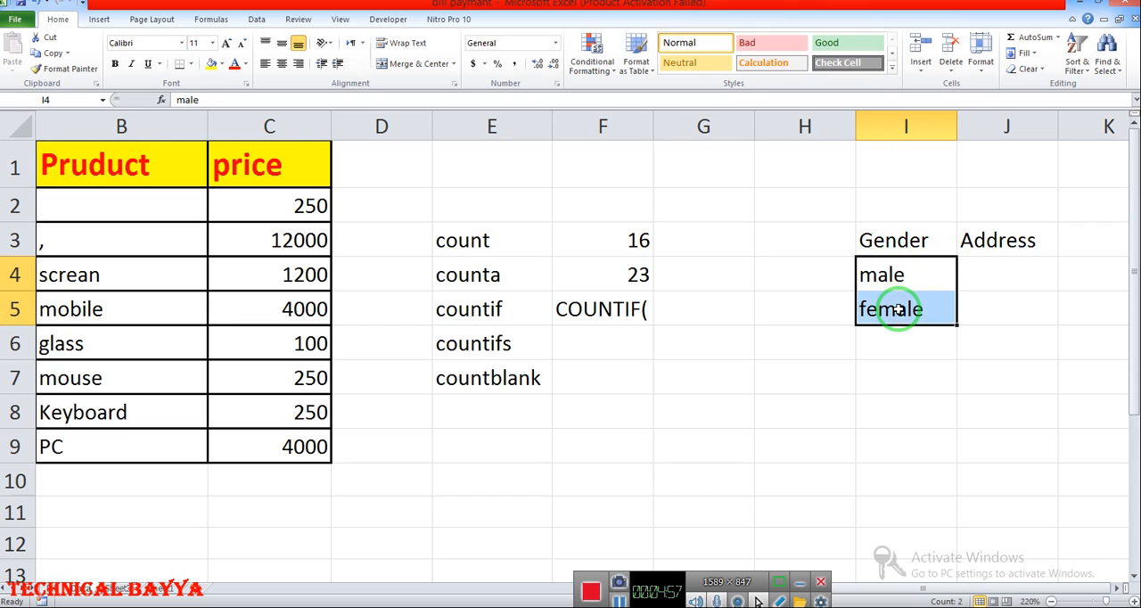
- Copy the male and female entries from I4:I5 into I6:I11 to fill the Gender column
{"action": "key", "text": "ctrl+c"}
{"action": "left_click_drag", "start_coordinate": [902, 353], "coordinate": [909, 505]}
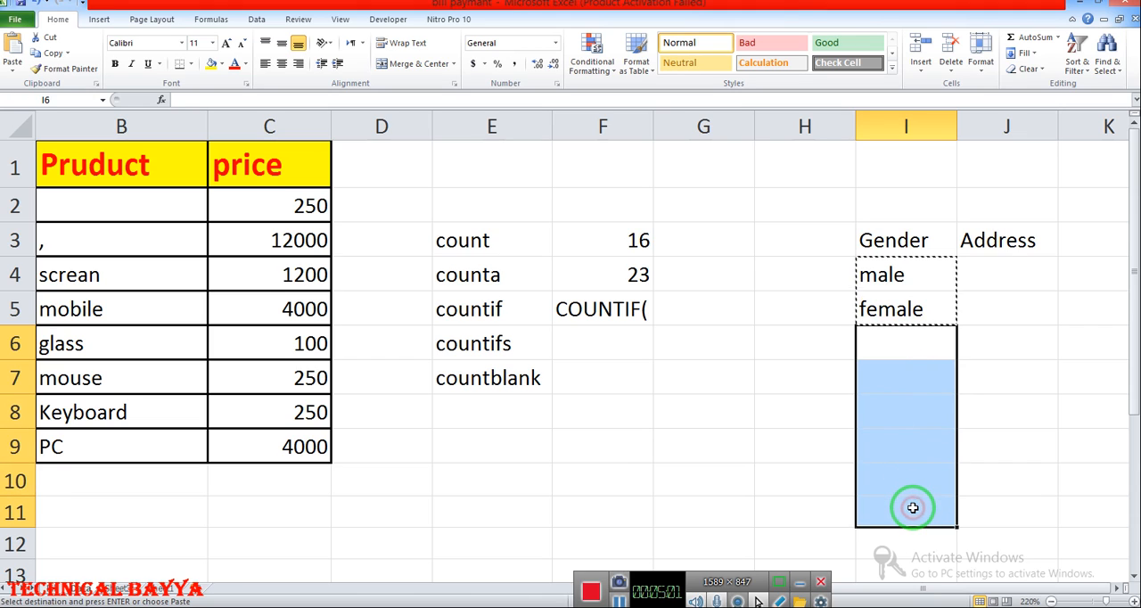
{"action": "key", "text": "ctrl+v"}
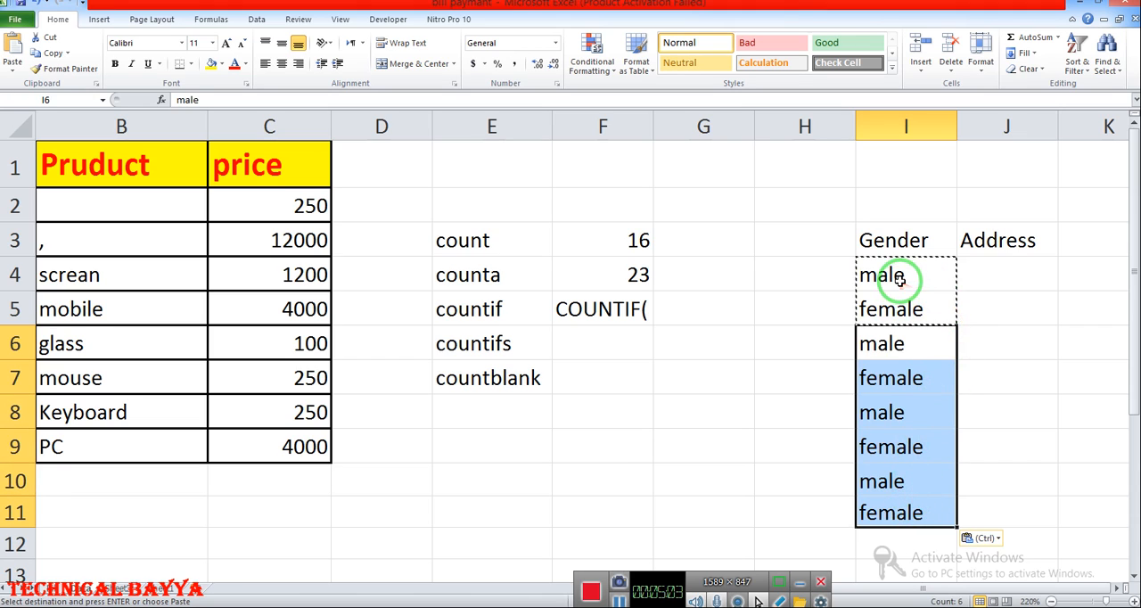
- Enter deolai, kabal and deolai in cells J4 to J6 under the Address header
{"action": "left_click", "coordinate": [1005, 268]}
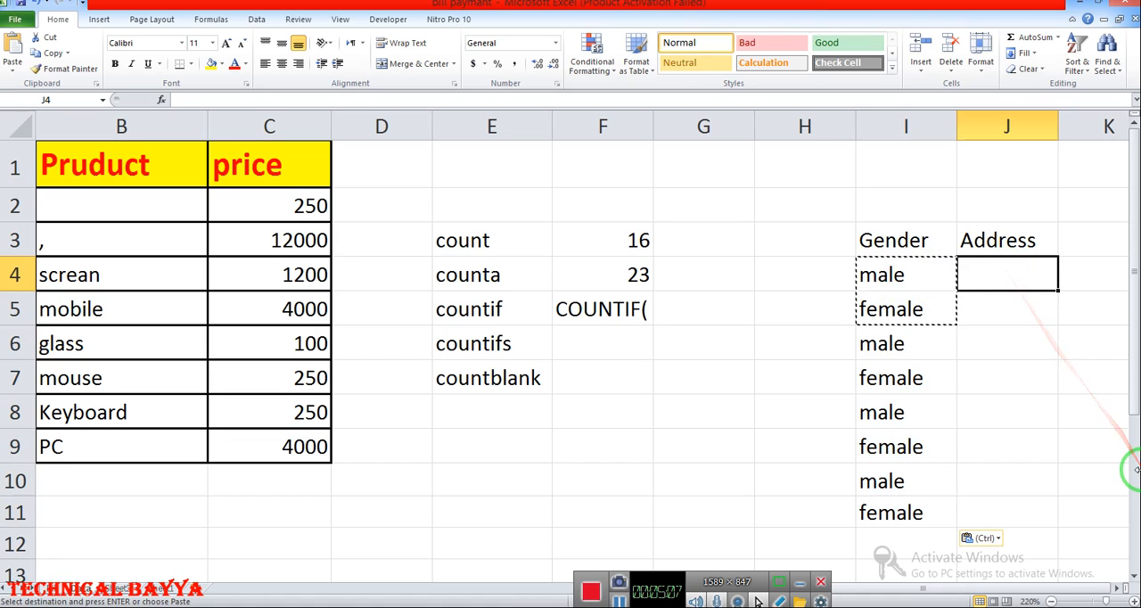
{"action": "double_click", "coordinate": [1000, 264]}
{"action": "type", "text": "deolai"}
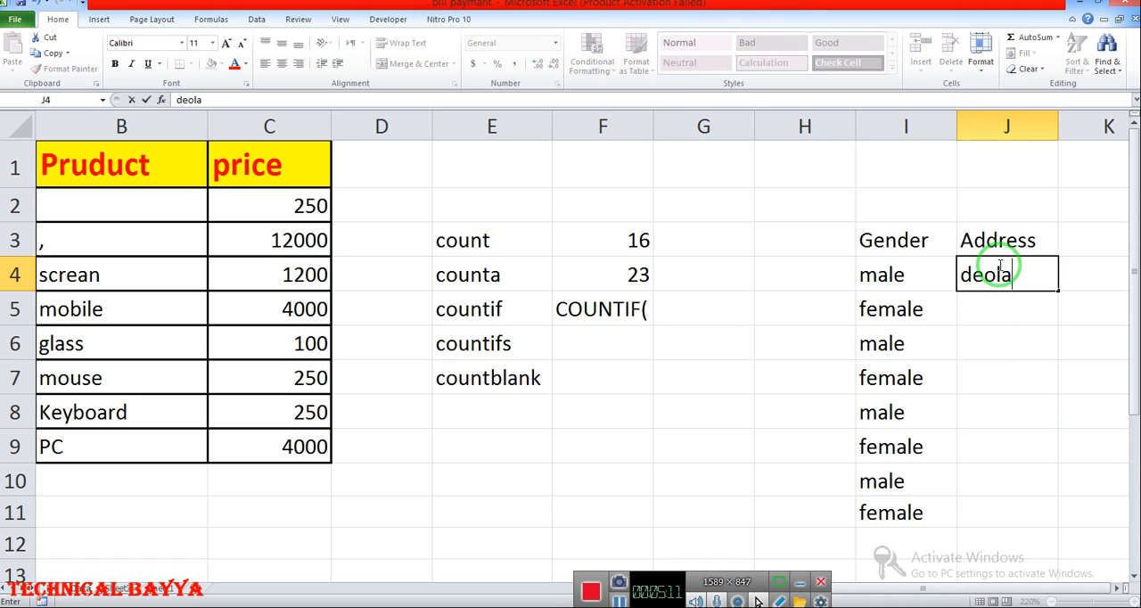
{"action": "key", "text": "Return"}
{"action": "type", "text": "kabal"}
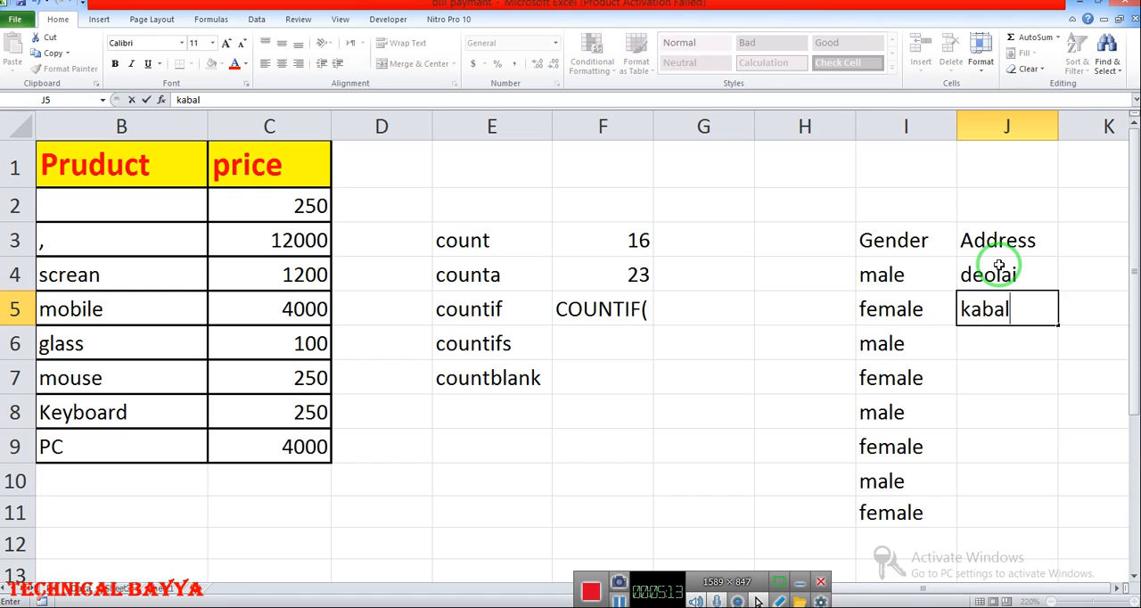
{"action": "key", "text": "Return"}
{"action": "type", "text": "deolai"}
{"action": "key", "text": "Return"}
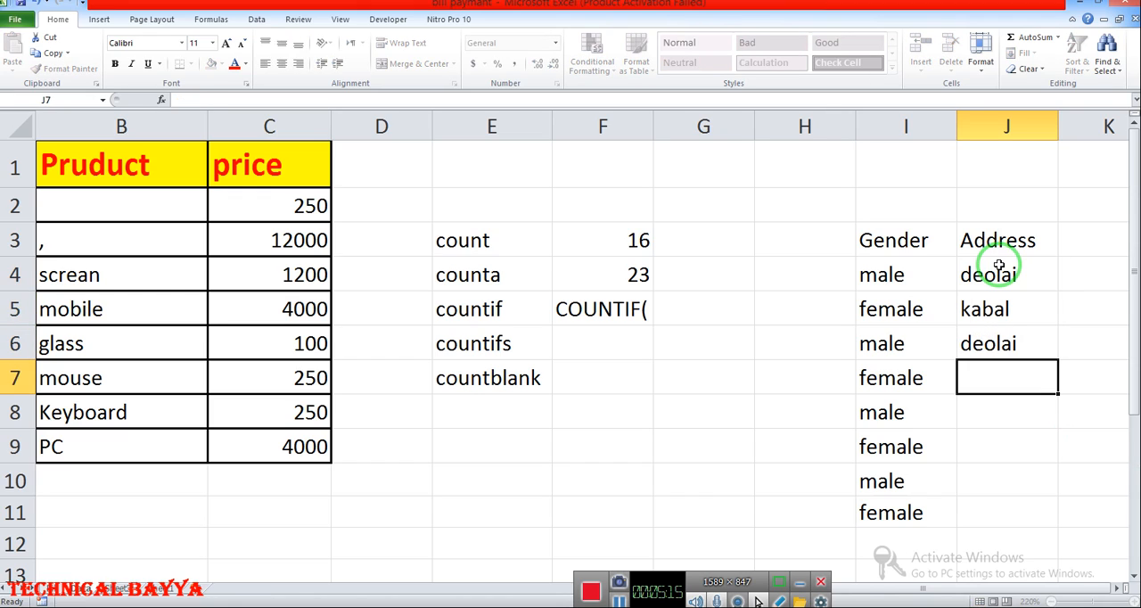
- Continue the Address column with shalhand, deolai and kabl in cells J7 to J9
{"action": "type", "text": "shalhand"}
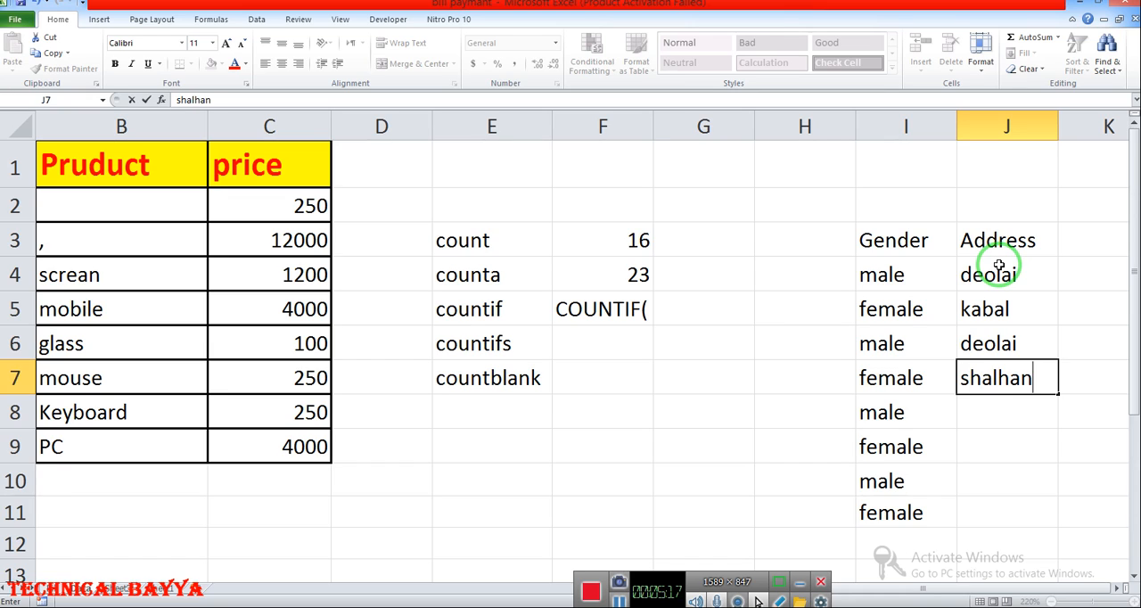
{"action": "key", "text": "Return"}
{"action": "type", "text": "deolai"}
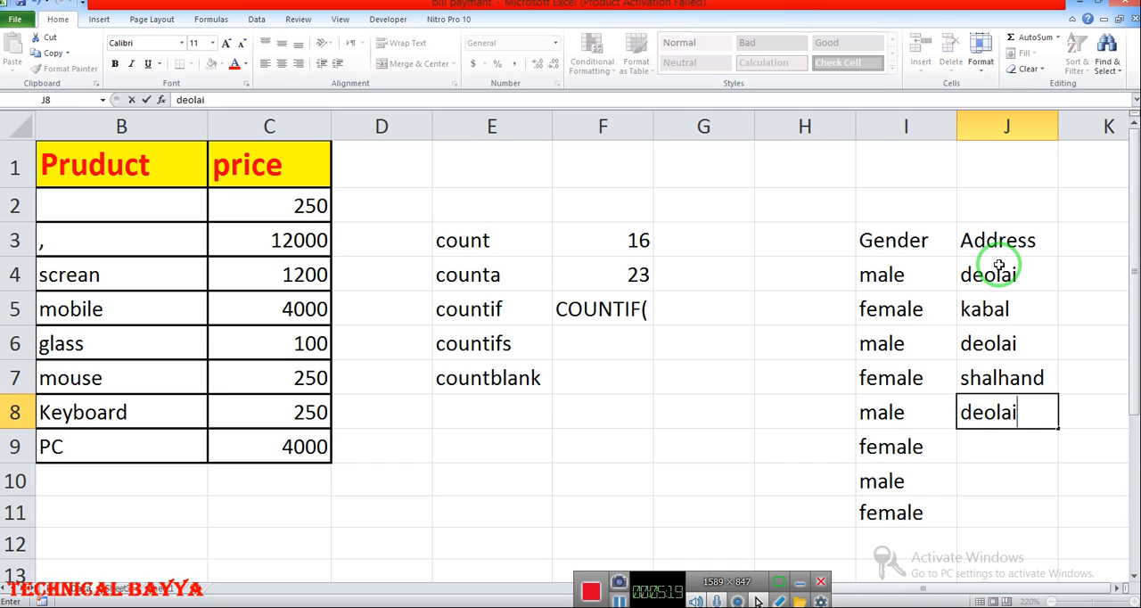
{"action": "key", "text": "Return"}
{"action": "type", "text": "kabl"}
{"action": "key", "text": "Return"}
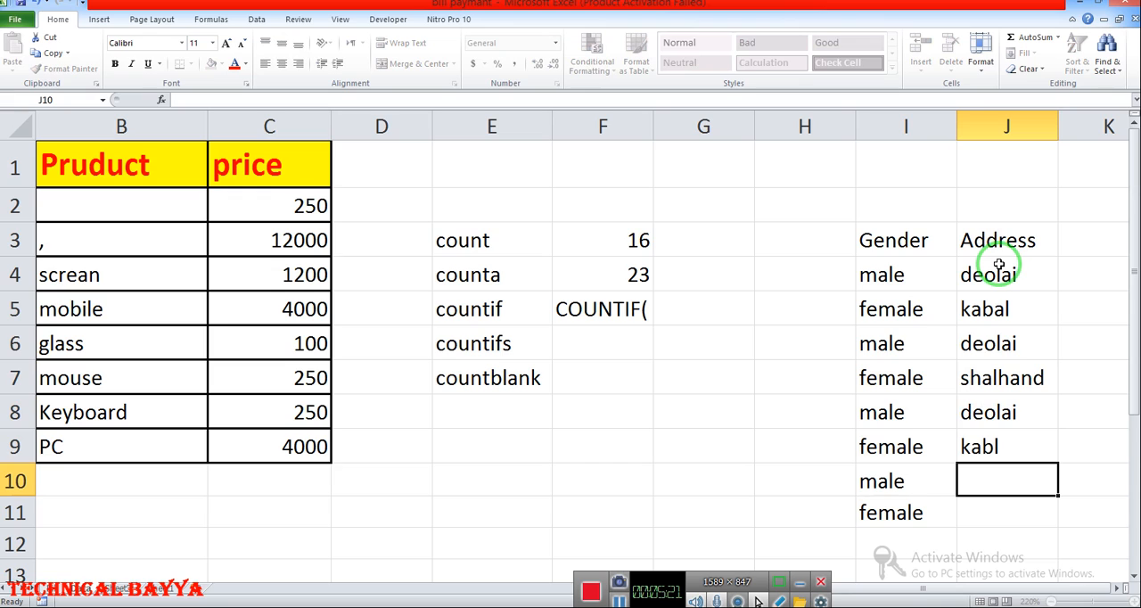
- Copy the addresses in J6:J8 to the cells starting at J10, and clear the surplus entry in J12
{"action": "left_click_drag", "start_coordinate": [976, 346], "coordinate": [1008, 414]}
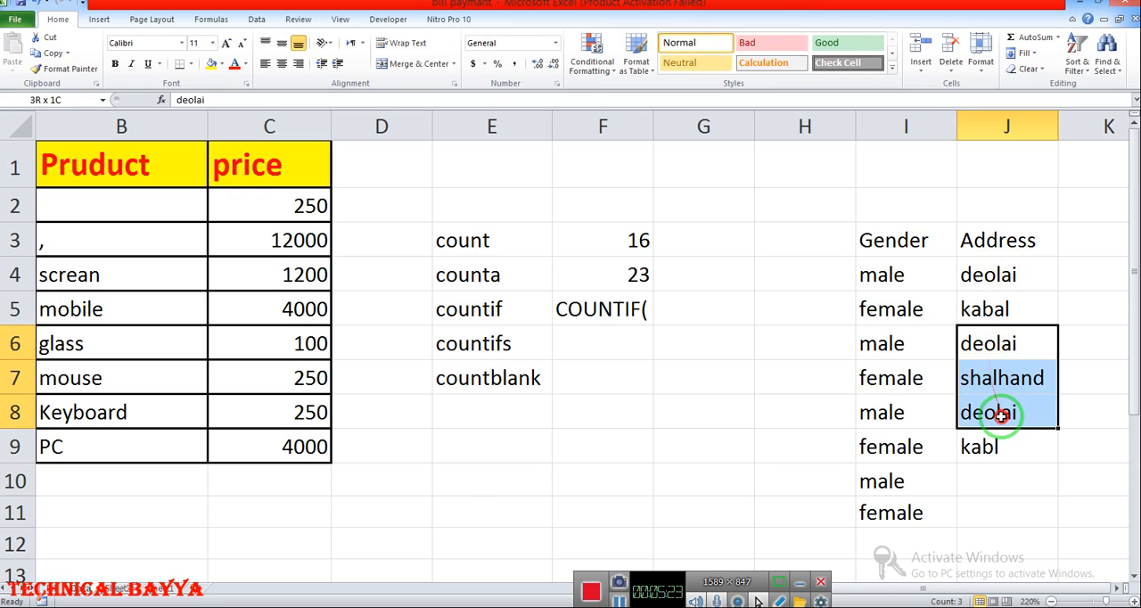
{"action": "key", "text": "ctrl+c"}
{"action": "scroll", "coordinate": [997, 374], "scroll_direction": "down", "scroll_amount": 2}
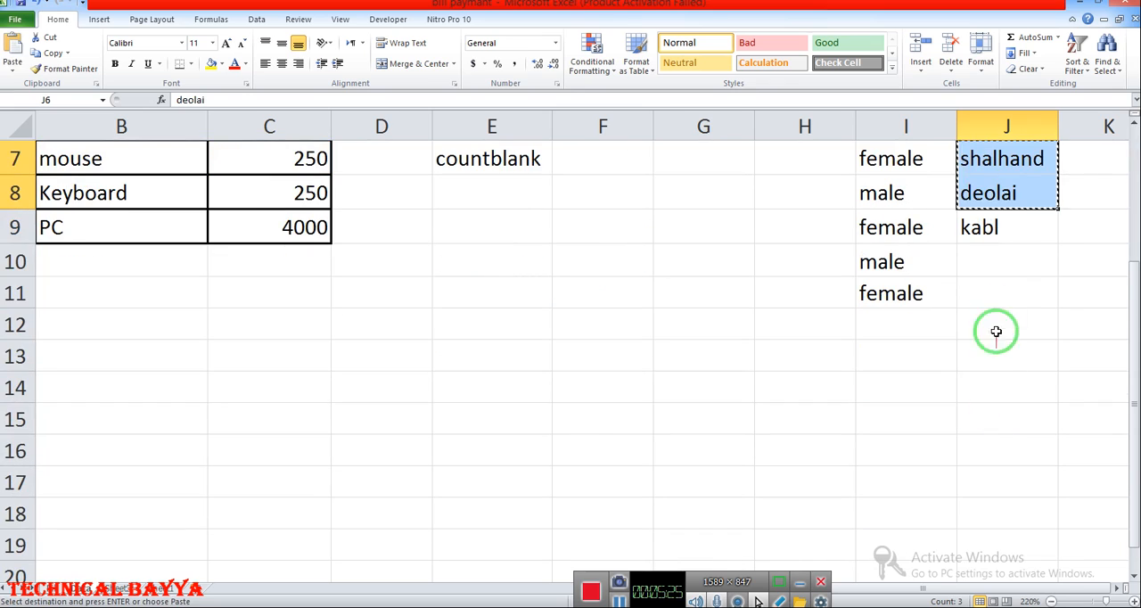
{"action": "left_click_drag", "start_coordinate": [993, 257], "coordinate": [999, 300]}
{"action": "key", "text": "ctrl+v"}
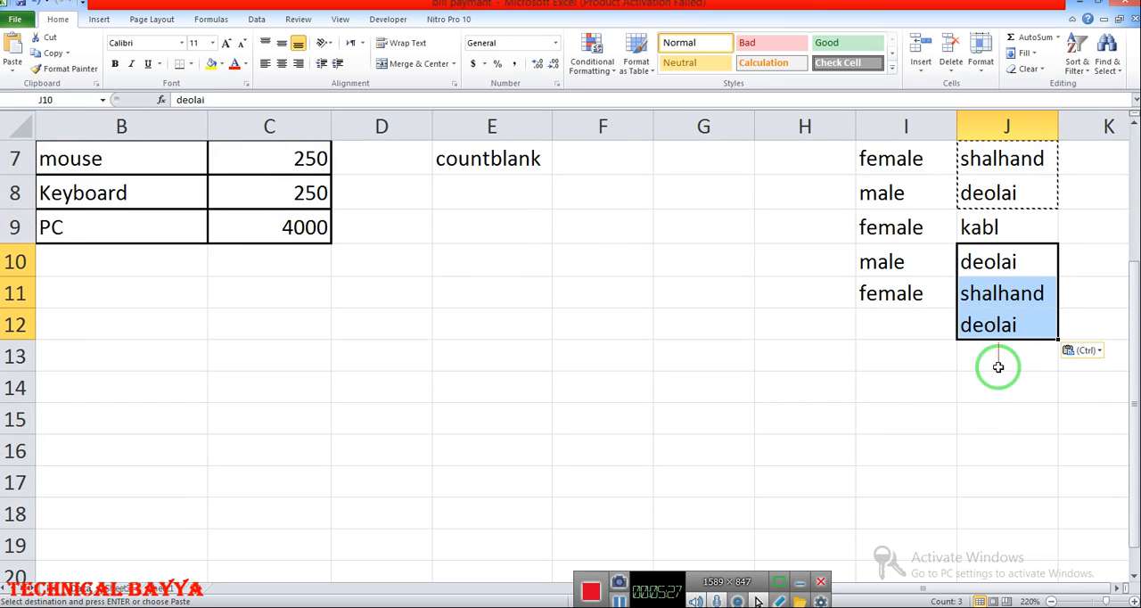
{"action": "left_click", "coordinate": [998, 332]}
{"action": "key", "text": "Delete"}
{"action": "left_click", "coordinate": [933, 383]}
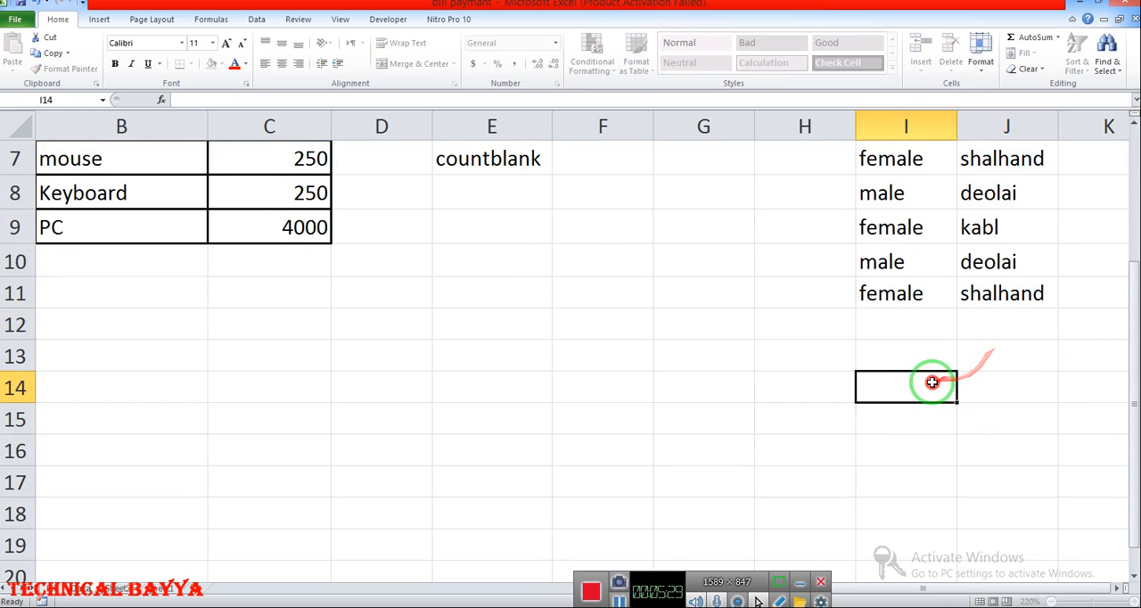
- Format the Gender and Address headers in I3:J3 with a yellow fill and red font
{"action": "scroll", "coordinate": [916, 377], "scroll_direction": "up", "scroll_amount": 2}
{"action": "left_click_drag", "start_coordinate": [871, 241], "coordinate": [988, 234]}
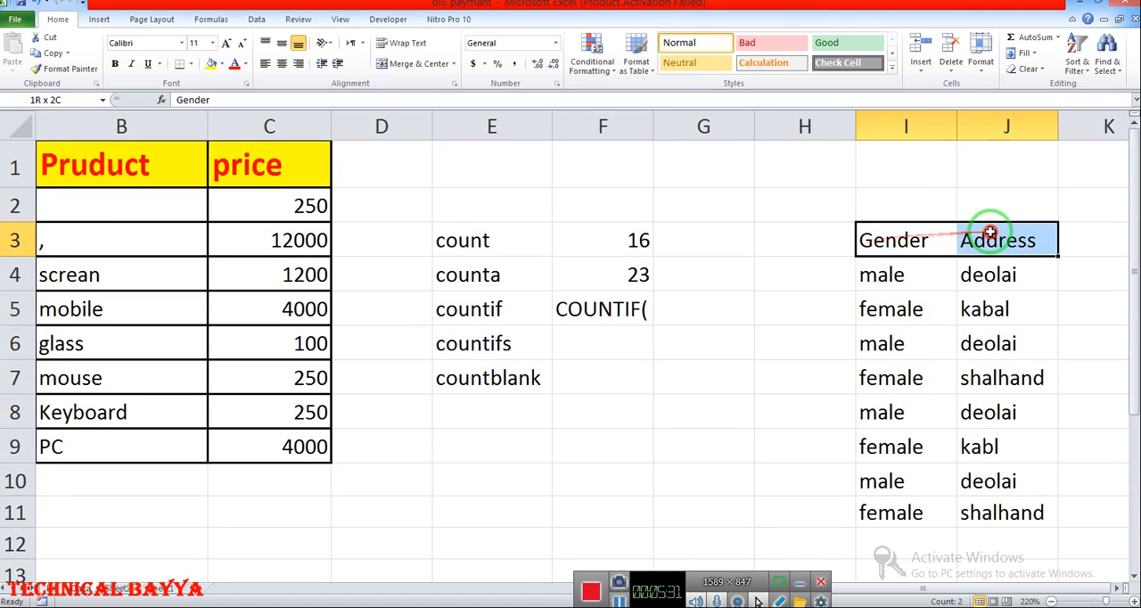
{"action": "left_click", "coordinate": [214, 68]}
{"action": "left_click", "coordinate": [234, 64]}
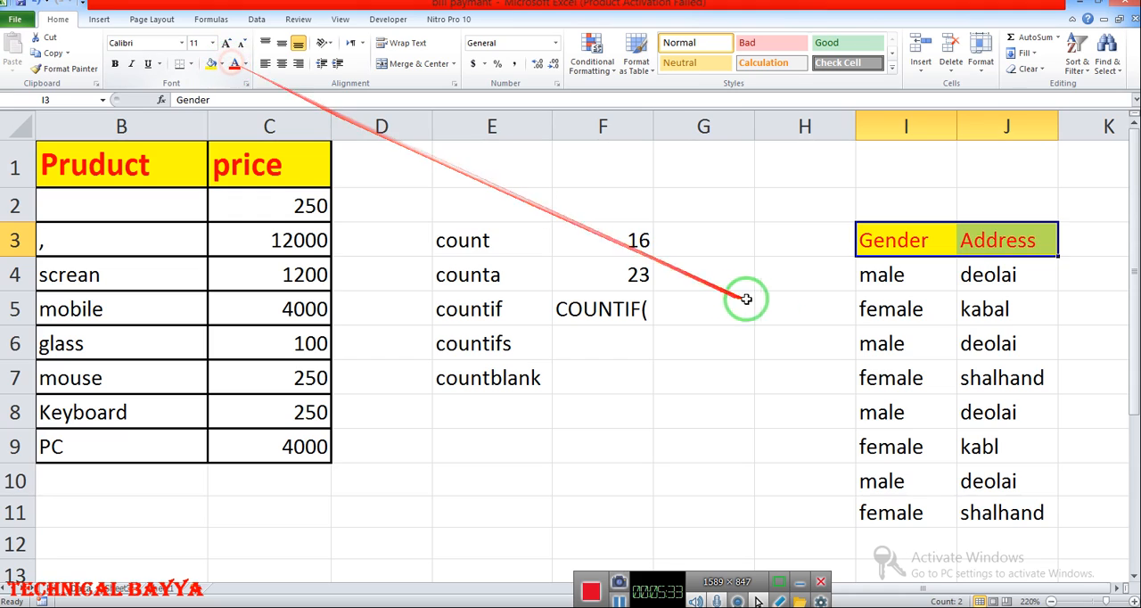
{"action": "left_click", "coordinate": [790, 333]}
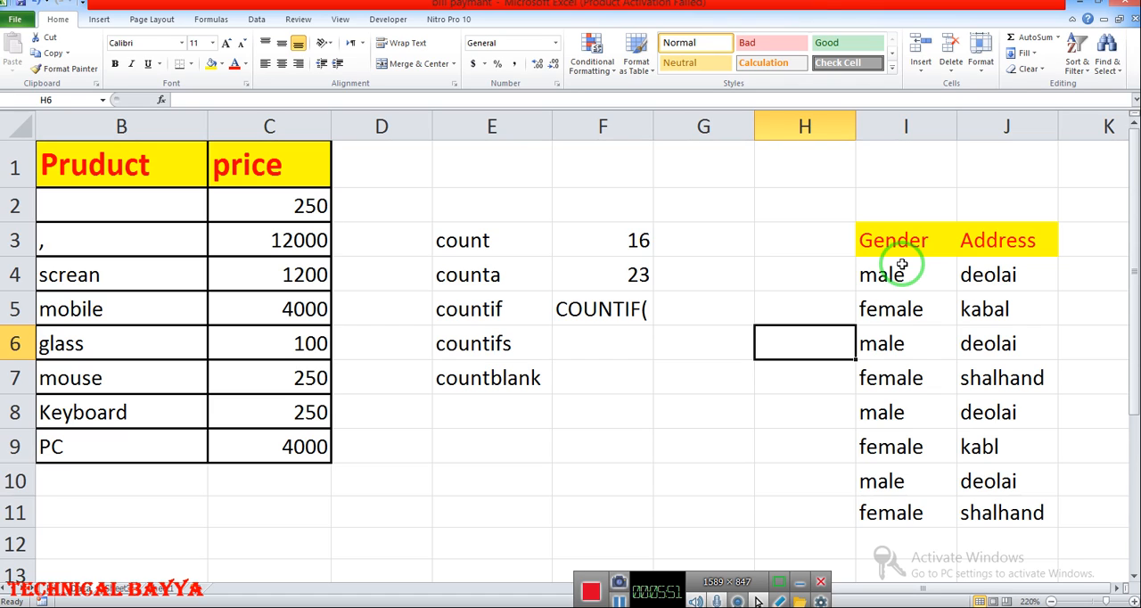
- Insert an equals sign before COUNTIF( in F5 and place the cursor after the opening parenthesis
{"action": "left_click", "coordinate": [562, 309]}
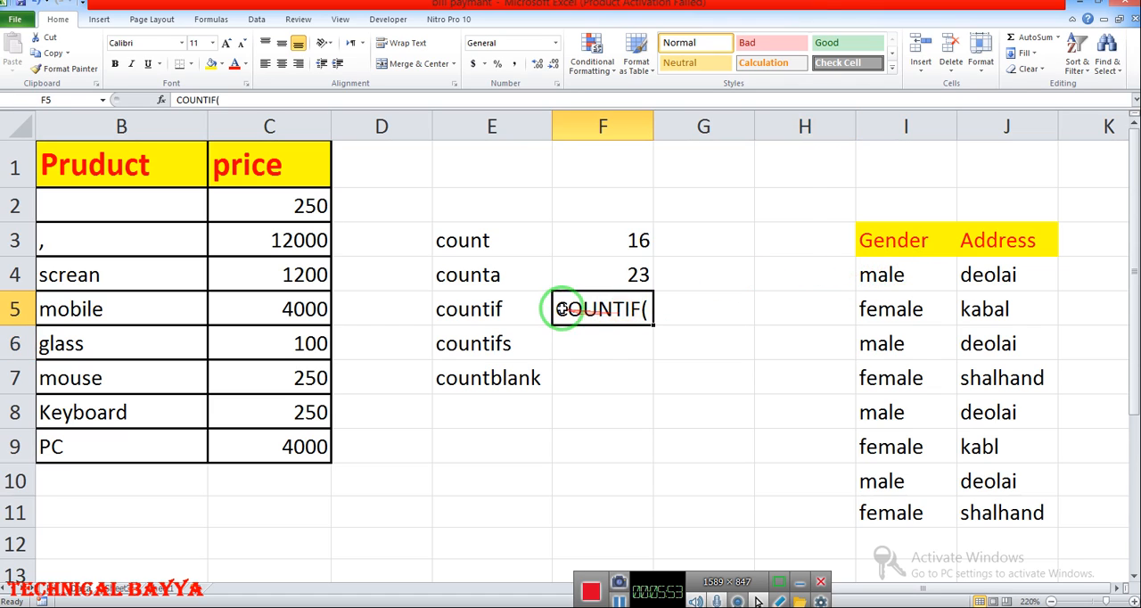
{"action": "double_click", "coordinate": [572, 309]}
{"action": "type", "text": "="}
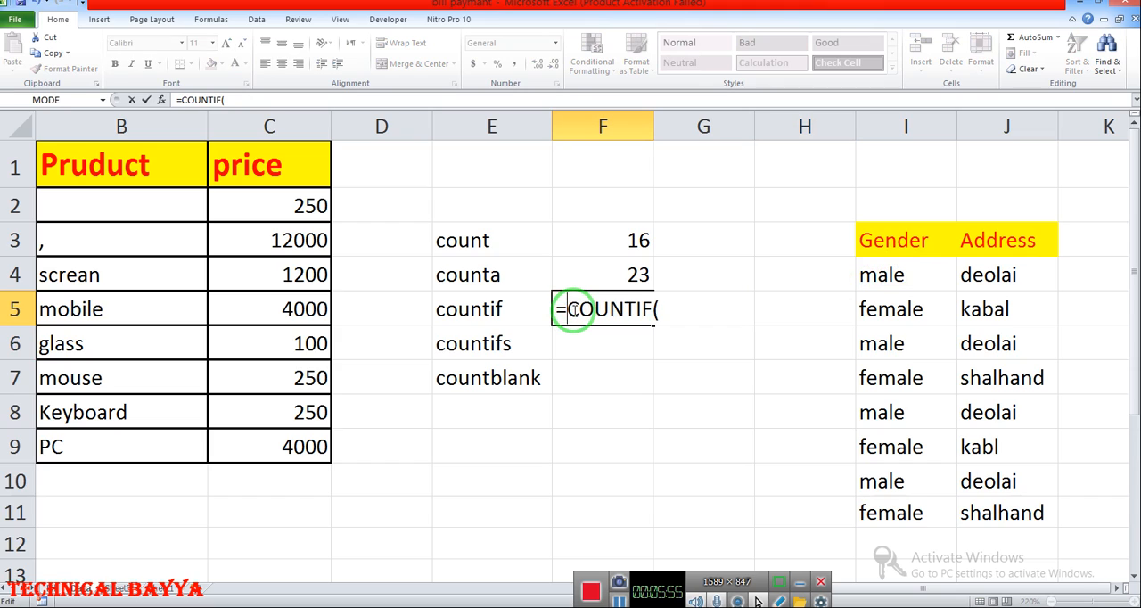
{"action": "key", "text": "F2"}
{"action": "key", "text": "Right"}
{"action": "key", "text": "Right"}
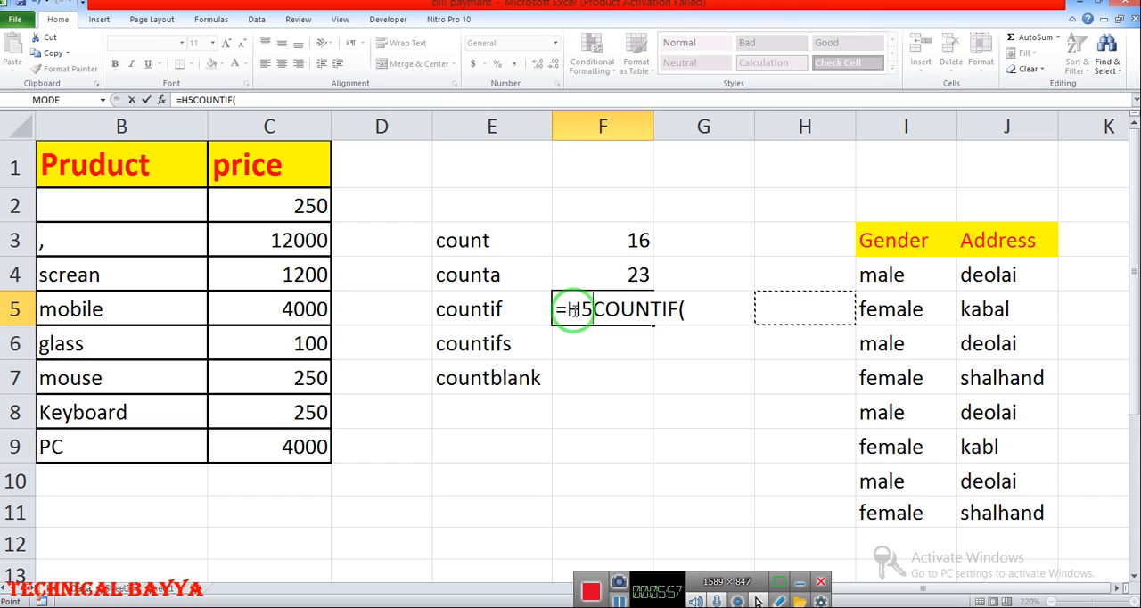
{"action": "key", "text": "Left"}
{"action": "key", "text": "BackSpace"}
{"action": "key", "text": "BackSpace"}
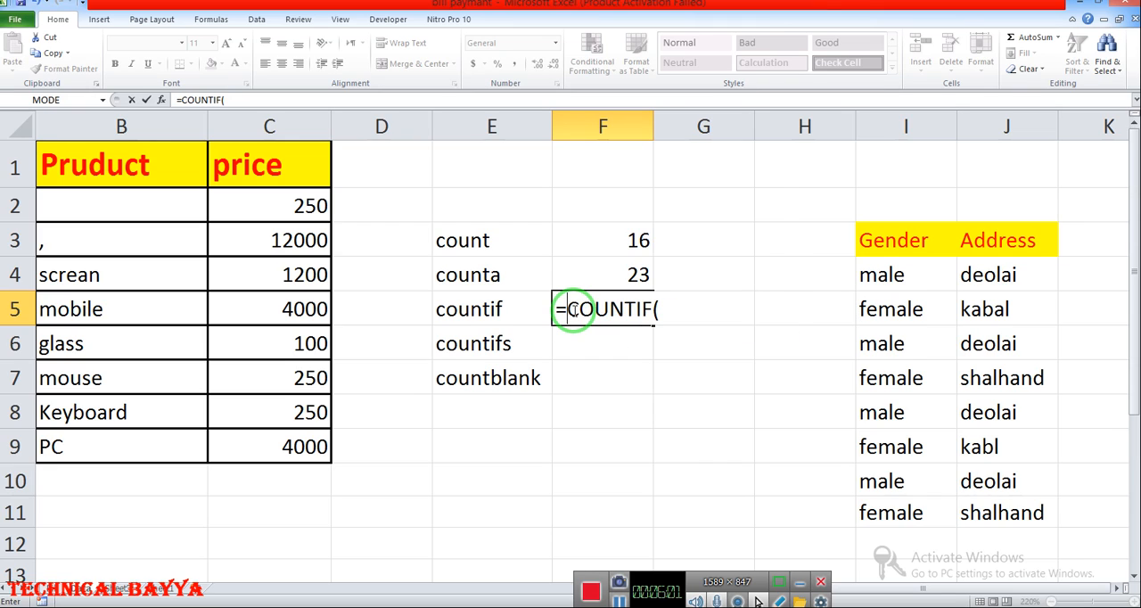
{"action": "key", "text": "Right"}
{"action": "key", "text": "Right"}
{"action": "key", "text": "Right"}
{"action": "key", "text": "Right"}
{"action": "key", "text": "Right"}
{"action": "key", "text": "Right"}
{"action": "key", "text": "Right"}
{"action": "key", "text": "Right"}
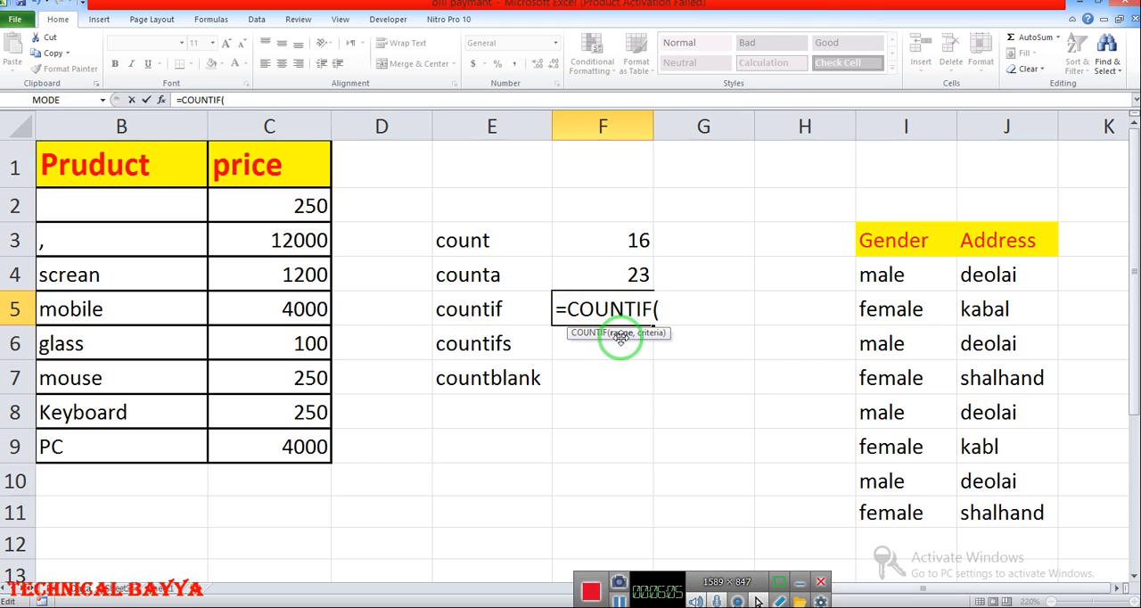
- Give the COUNTIF formula in F5 the range I4:I11 and the criterion "male", followed by a comma
{"action": "left_click_drag", "start_coordinate": [897, 267], "coordinate": [898, 514]}
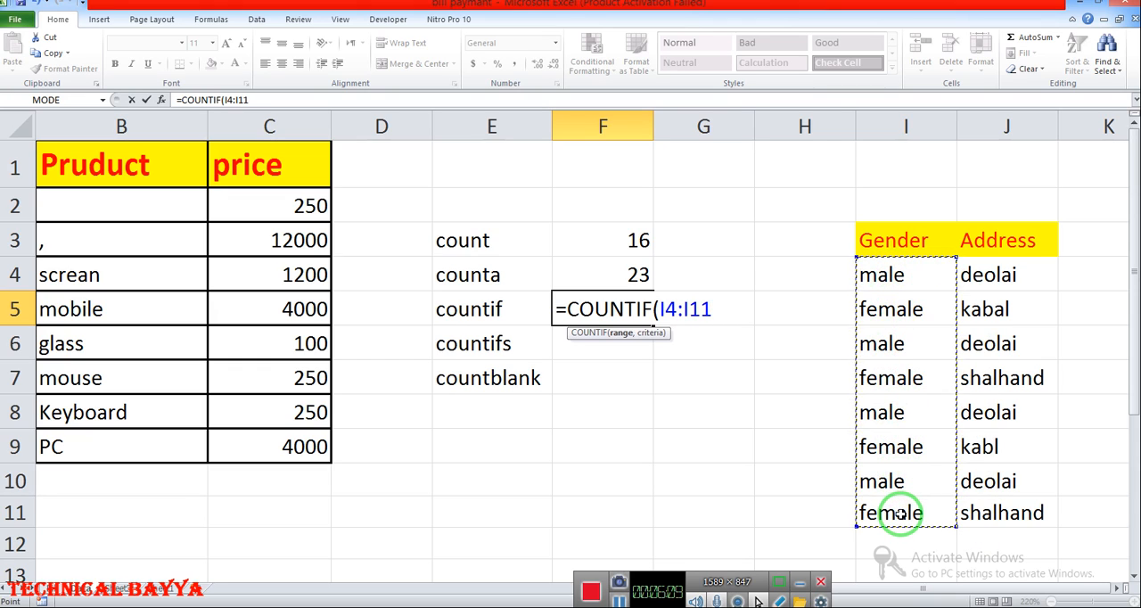
{"action": "type", "text": ","}
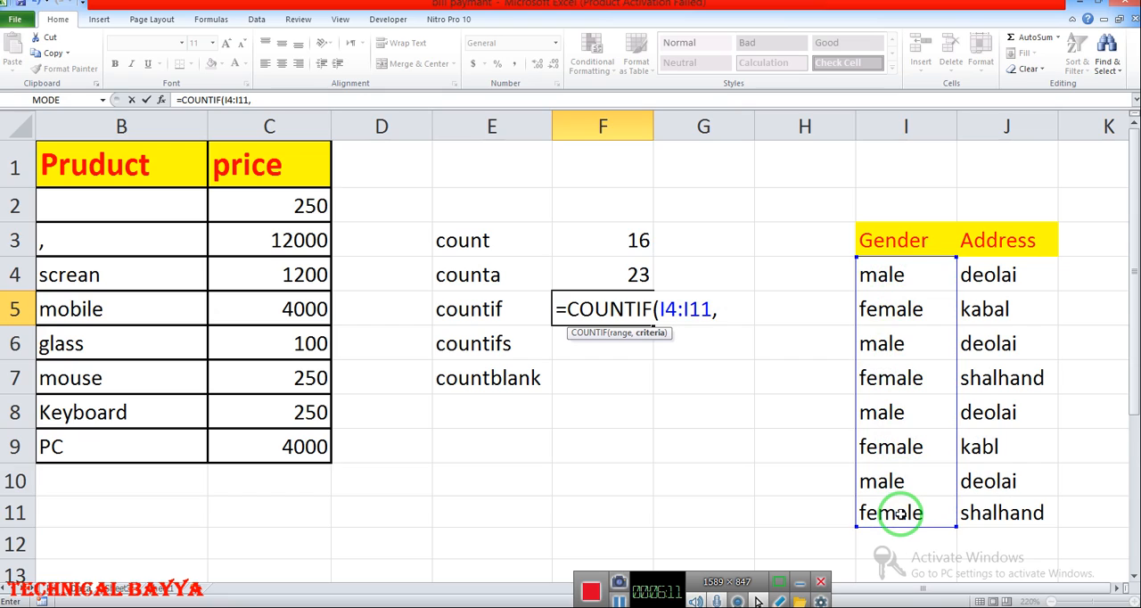
{"action": "type", "text": "\"male"}
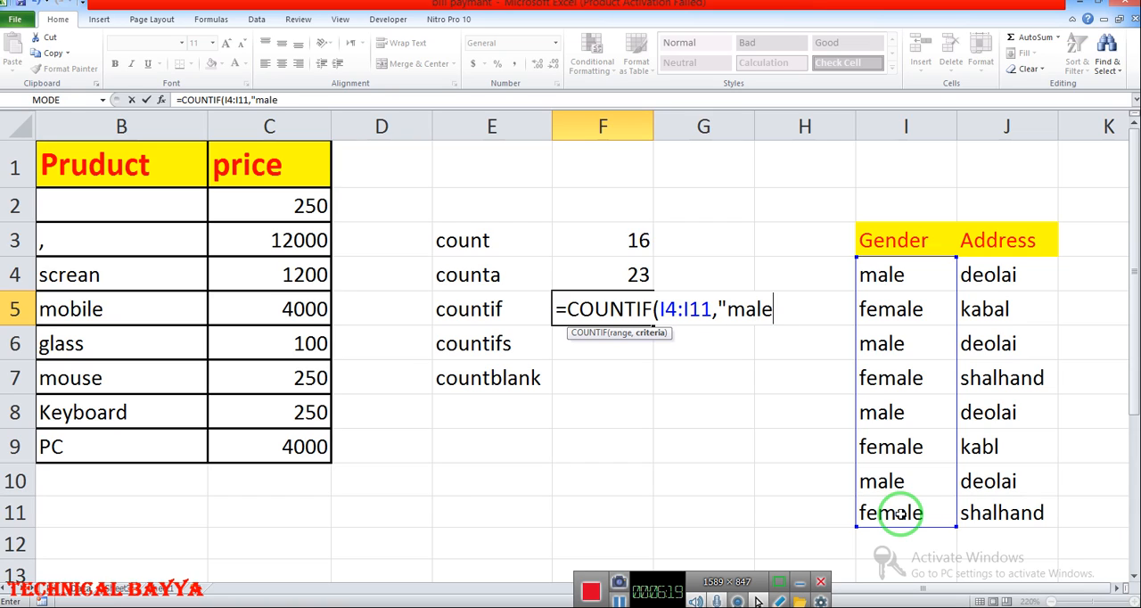
{"action": "type", "text": "\","}
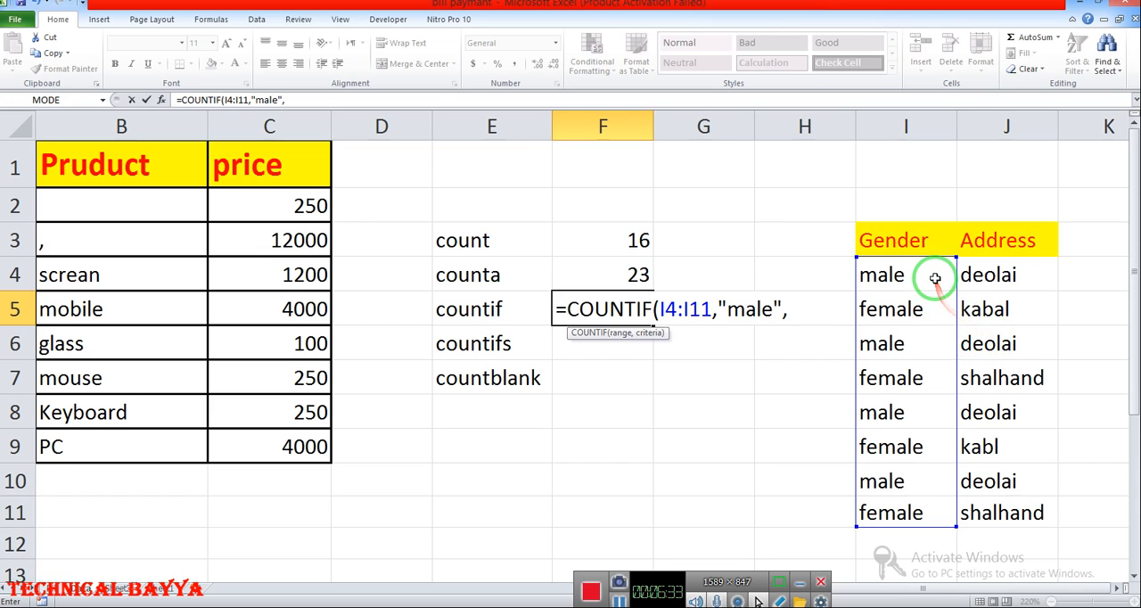
{"action": "left_click", "coordinate": [927, 591]}
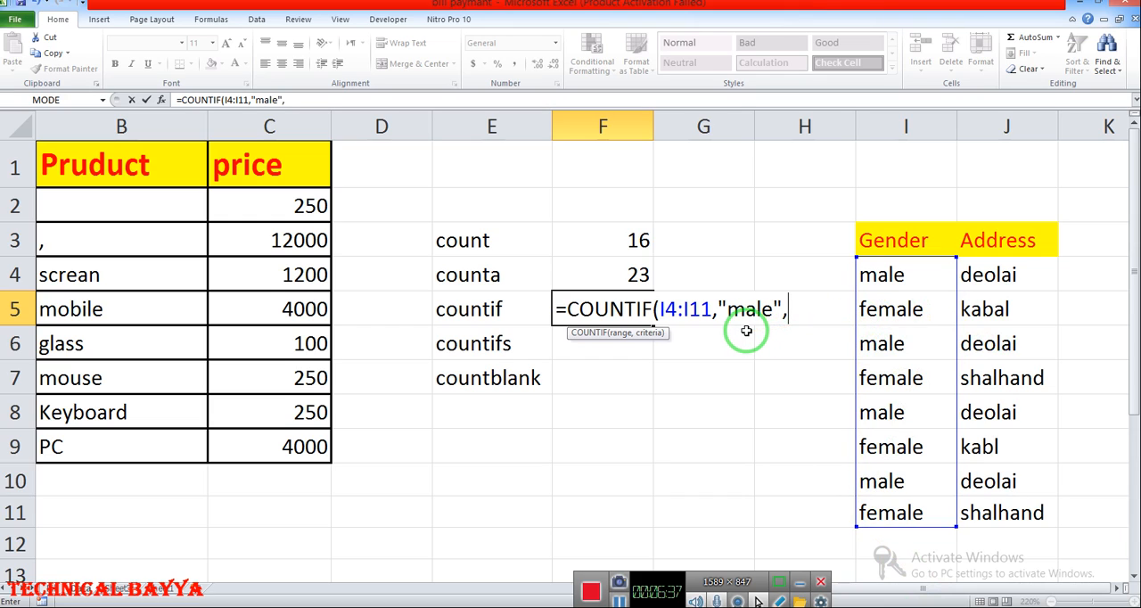
- Erase the whole COUNTIF formula from cell F5
{"action": "key", "text": "BackSpace"}
{"action": "key", "text": "BackSpace"}
{"action": "key", "text": "BackSpace"}
{"action": "key", "text": "BackSpace"}
{"action": "key", "text": "BackSpace"}
{"action": "key", "text": "BackSpace"}
{"action": "key", "text": "BackSpace"}
{"action": "key", "text": "BackSpace"}
{"action": "key", "text": "BackSpace"}
{"action": "key", "text": "BackSpace"}
{"action": "key", "text": "BackSpace"}
{"action": "key", "text": "BackSpace"}
{"action": "key", "text": "BackSpace"}
{"action": "key", "text": "BackSpace"}
{"action": "key", "text": "BackSpace"}
{"action": "key", "text": "BackSpace"}
{"action": "key", "text": "BackSpace"}
{"action": "key", "text": "BackSpace"}
{"action": "key", "text": "BackSpace"}
{"action": "key", "text": "BackSpace"}
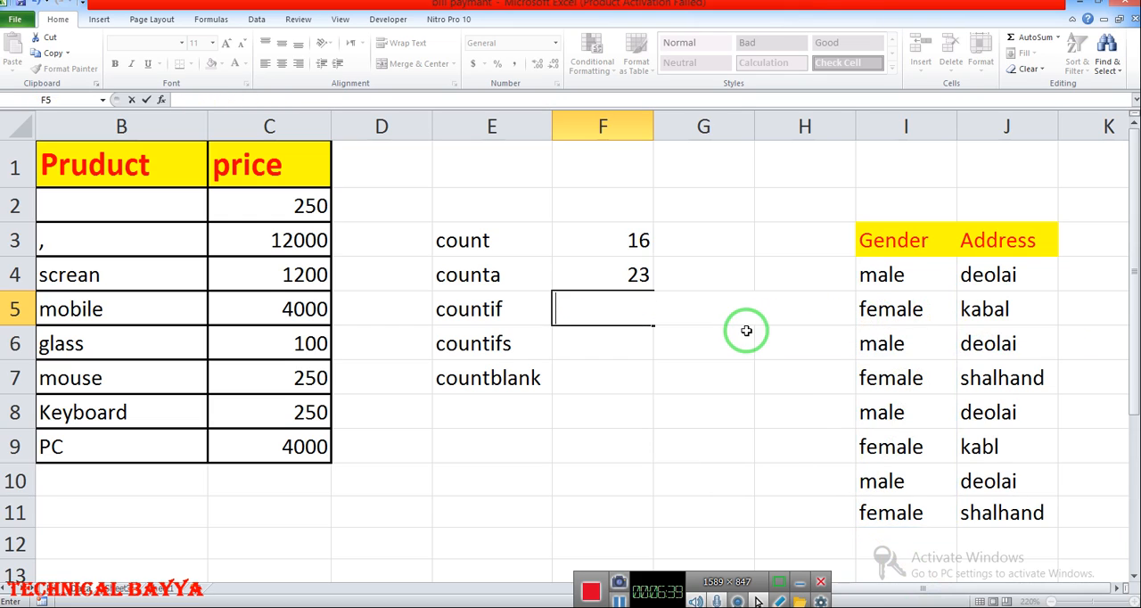
- Start a COUNTIFS formula in cell F6 beside the countifs label, correcting any mistyped function name
{"action": "left_click", "coordinate": [614, 343]}
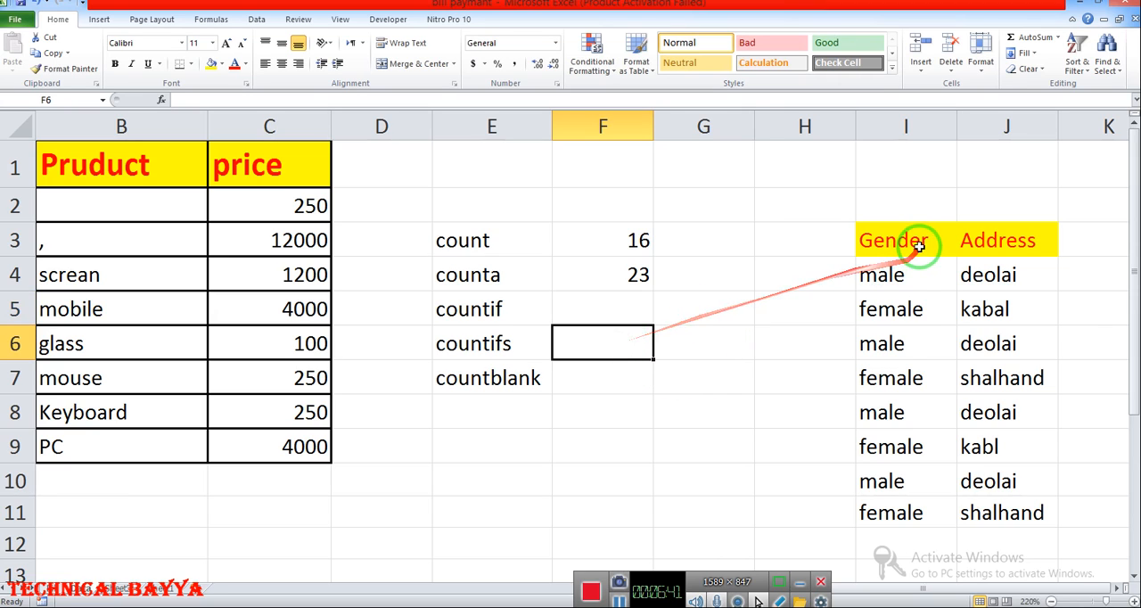
{"action": "type", "text": "="}
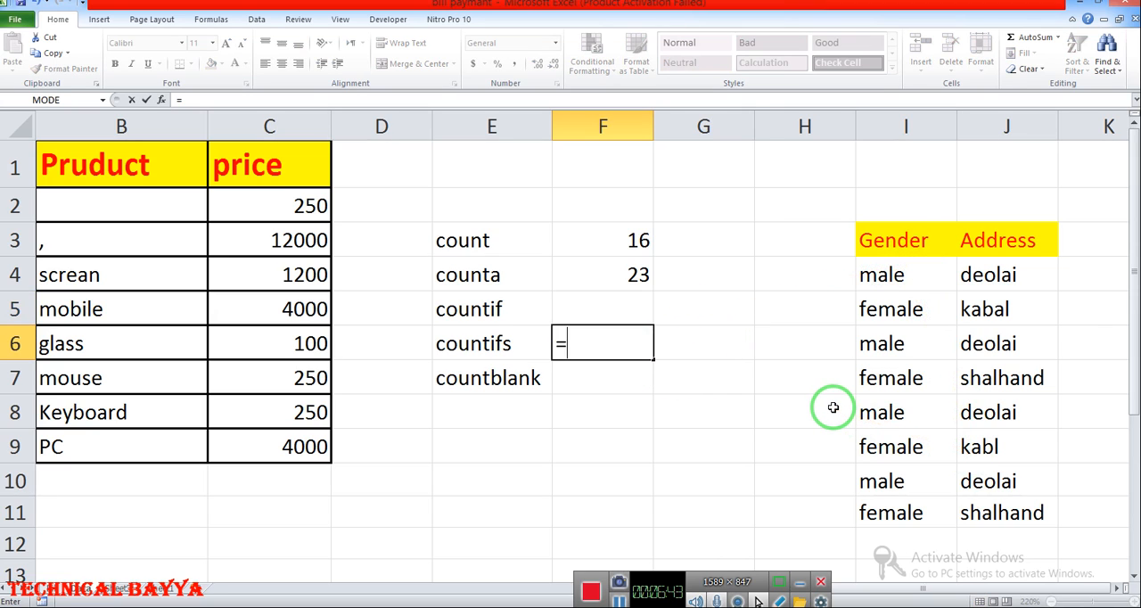
{"action": "type", "text": "con"}
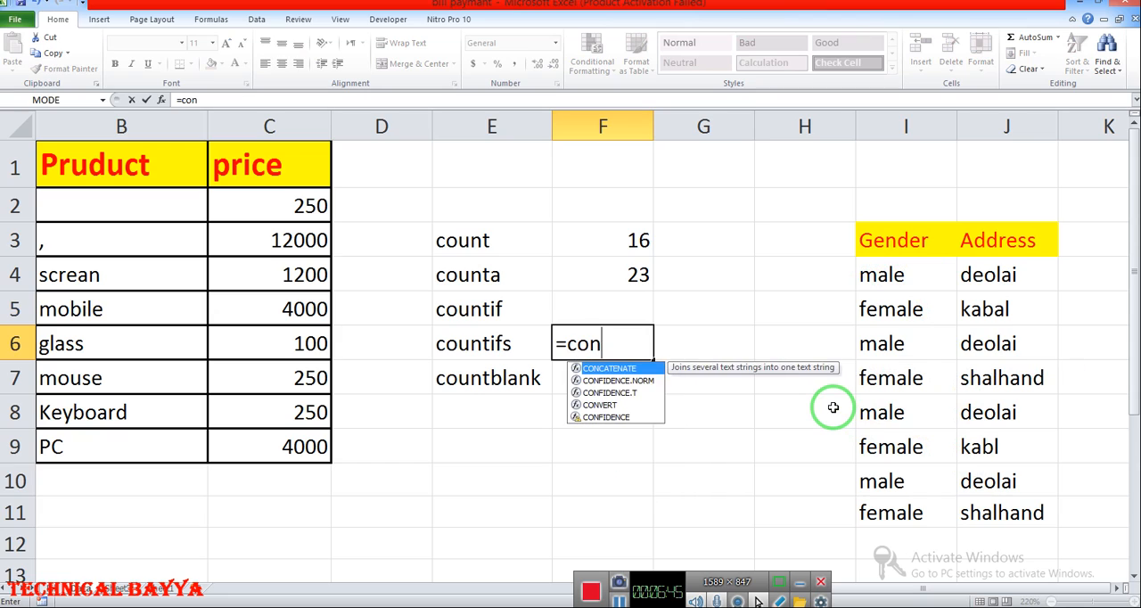
{"action": "type", "text": "==oun"}
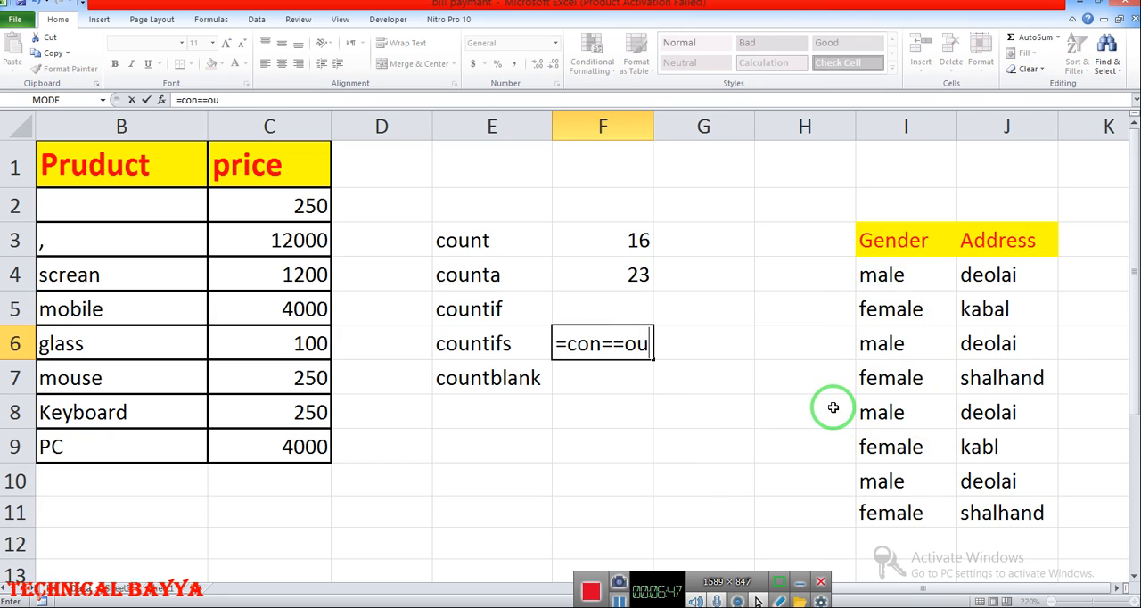
{"action": "key", "text": "BackSpace"}
{"action": "key", "text": "BackSpace"}
{"action": "key", "text": "BackSpace"}
{"action": "key", "text": "BackSpace"}
{"action": "key", "text": "BackSpace"}
{"action": "key", "text": "BackSpace"}
{"action": "key", "text": "BackSpace"}
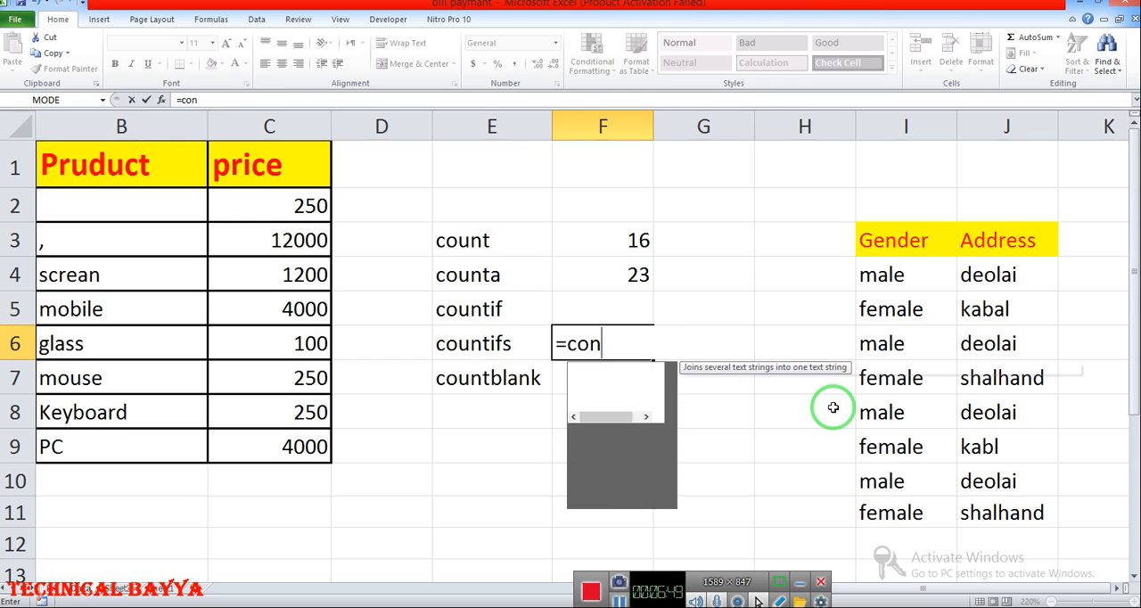
{"action": "type", "text": "ount"}
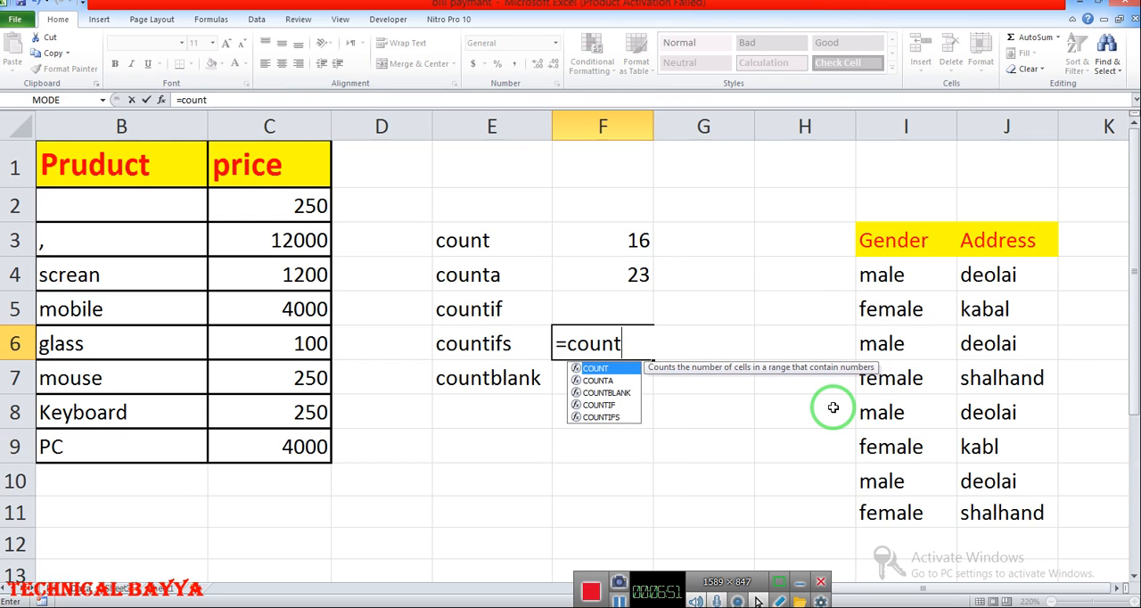
{"action": "left_click", "coordinate": [617, 418]}
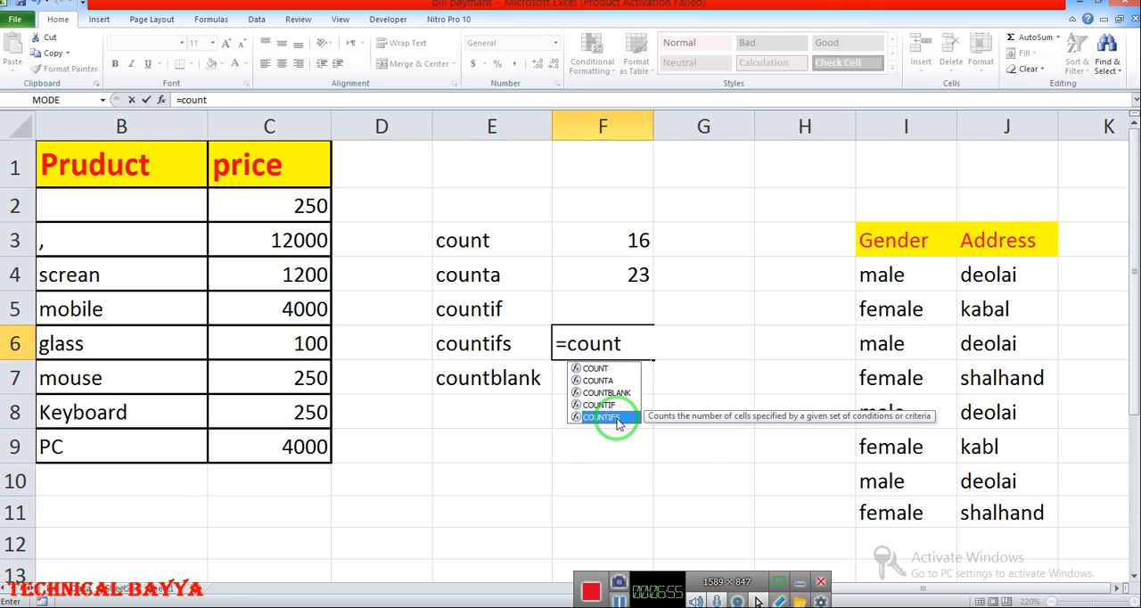
{"action": "double_click", "coordinate": [617, 418]}
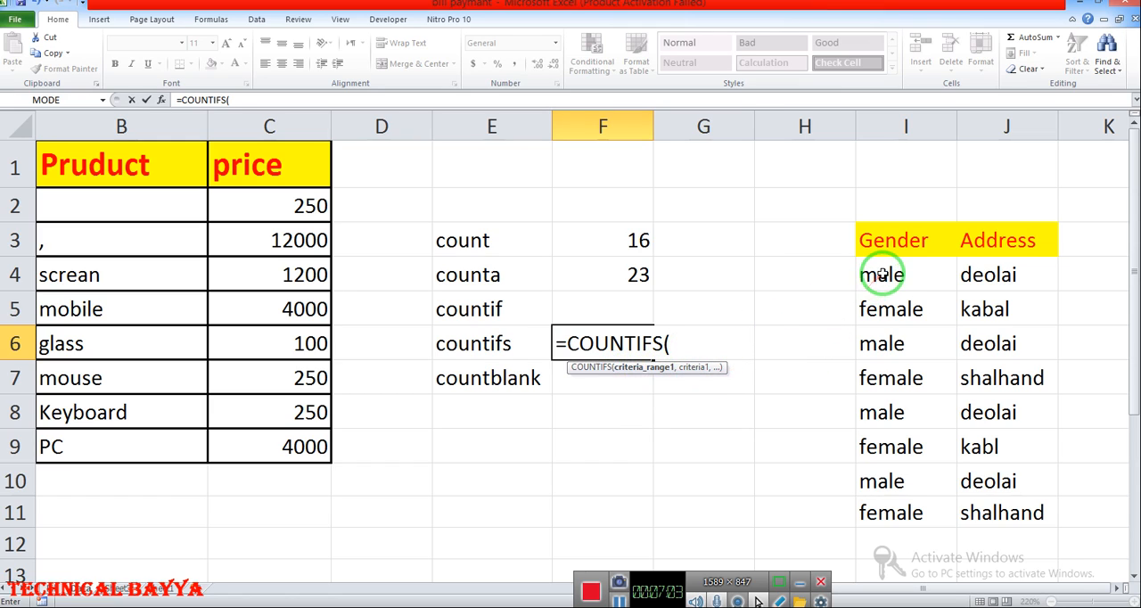
- Complete the COUNTIFS formula with range I4:I11 and criterion "female", plus range J4:J11 and criterion "kabal"
{"action": "left_click_drag", "start_coordinate": [882, 275], "coordinate": [889, 505]}
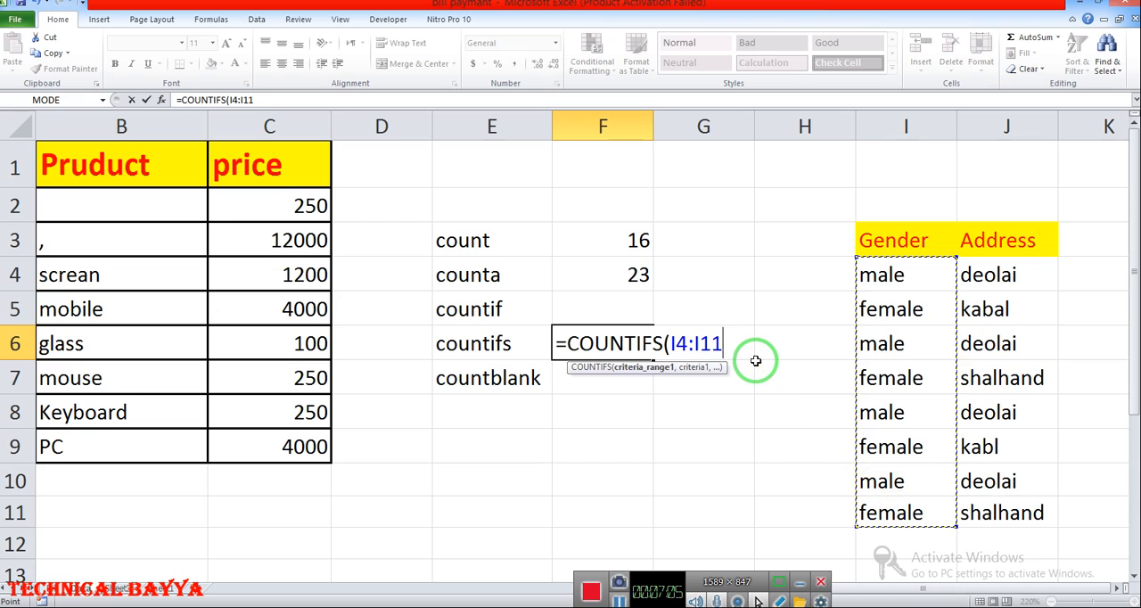
{"action": "type", "text": ",\"female"}
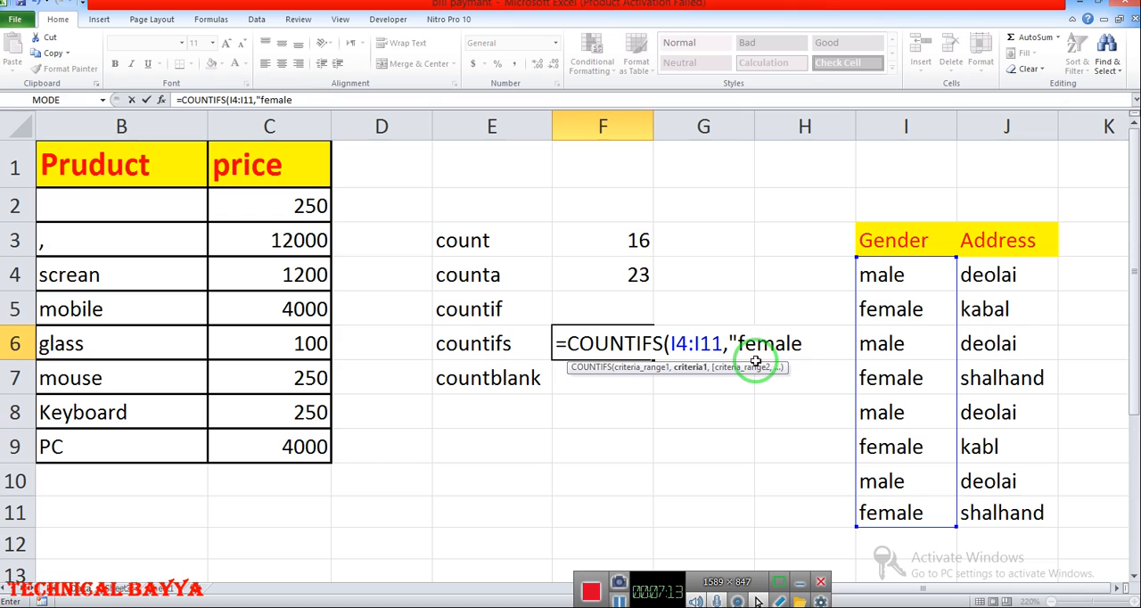
{"action": "type", "text": ","}
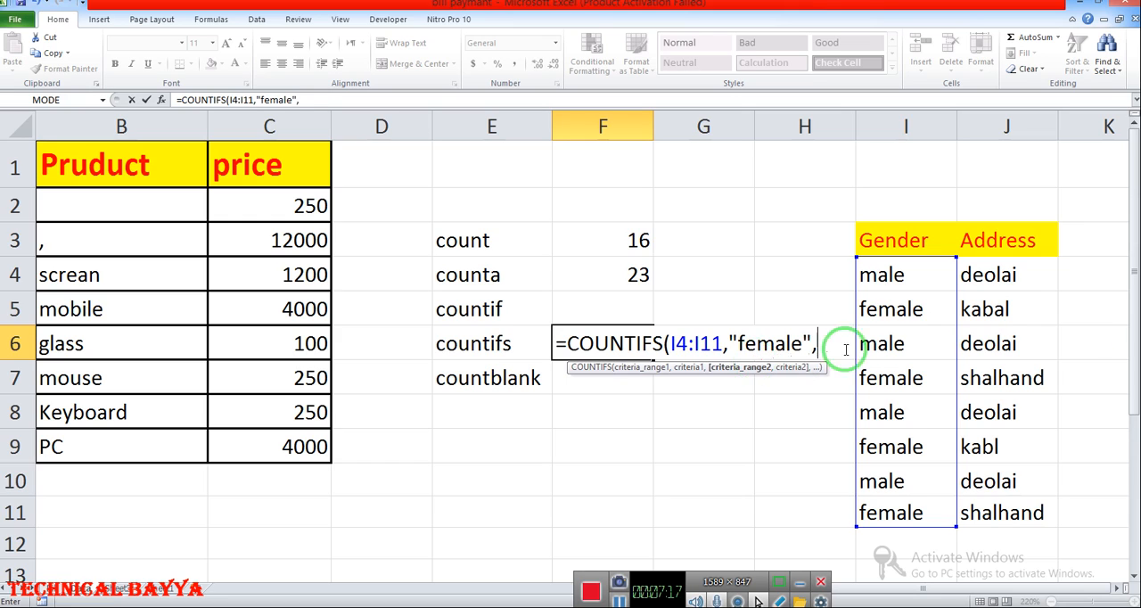
{"action": "left_click_drag", "start_coordinate": [1028, 278], "coordinate": [1024, 515]}
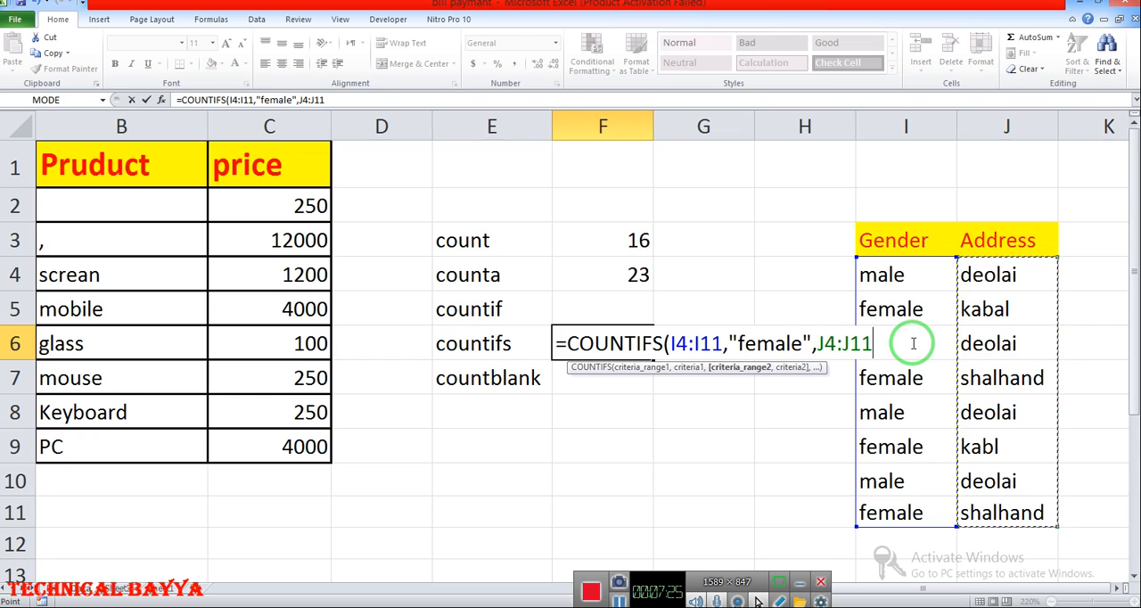
{"action": "type", "text": ",\"kabal"}
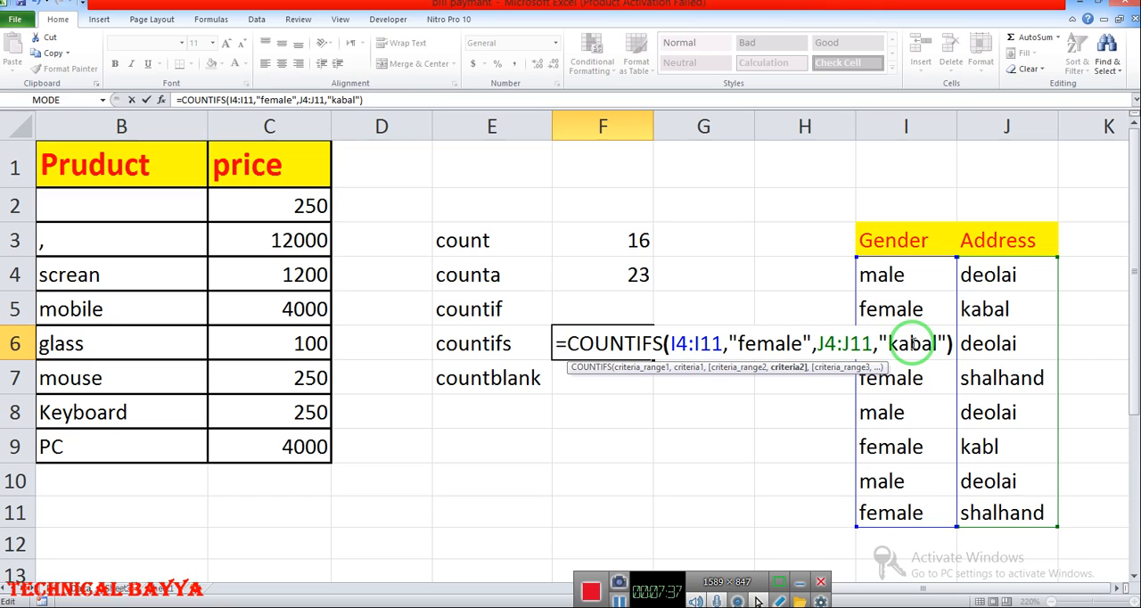
{"action": "key", "text": "Return"}
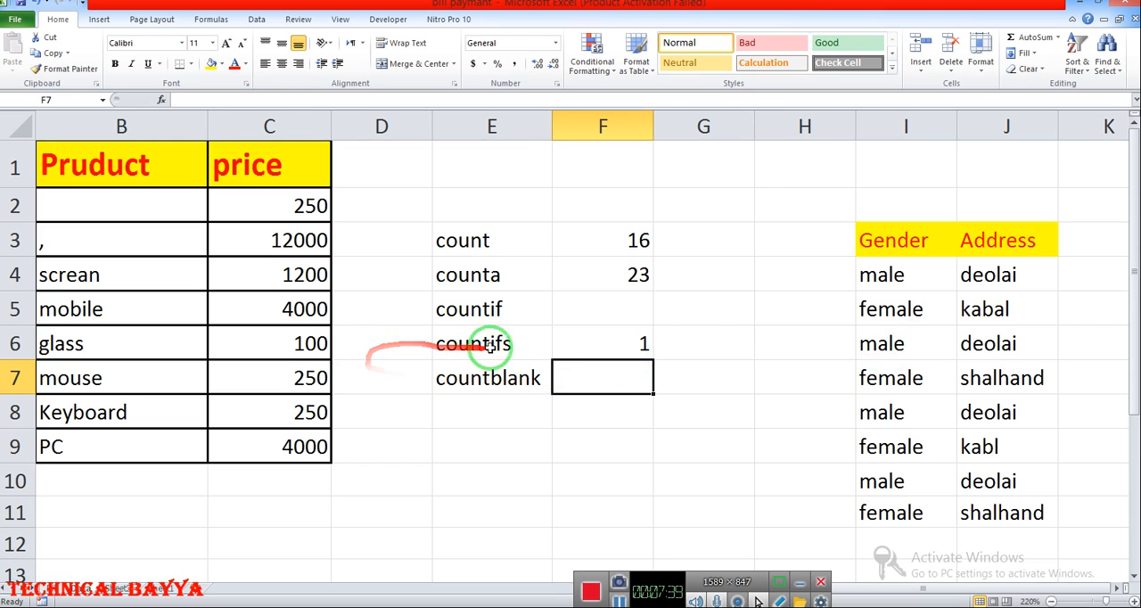
- Review the COUNTIFS formula in F6 against the Gender and Address list without changing it
{"action": "left_click", "coordinate": [566, 343]}
{"action": "left_click", "coordinate": [892, 274]}
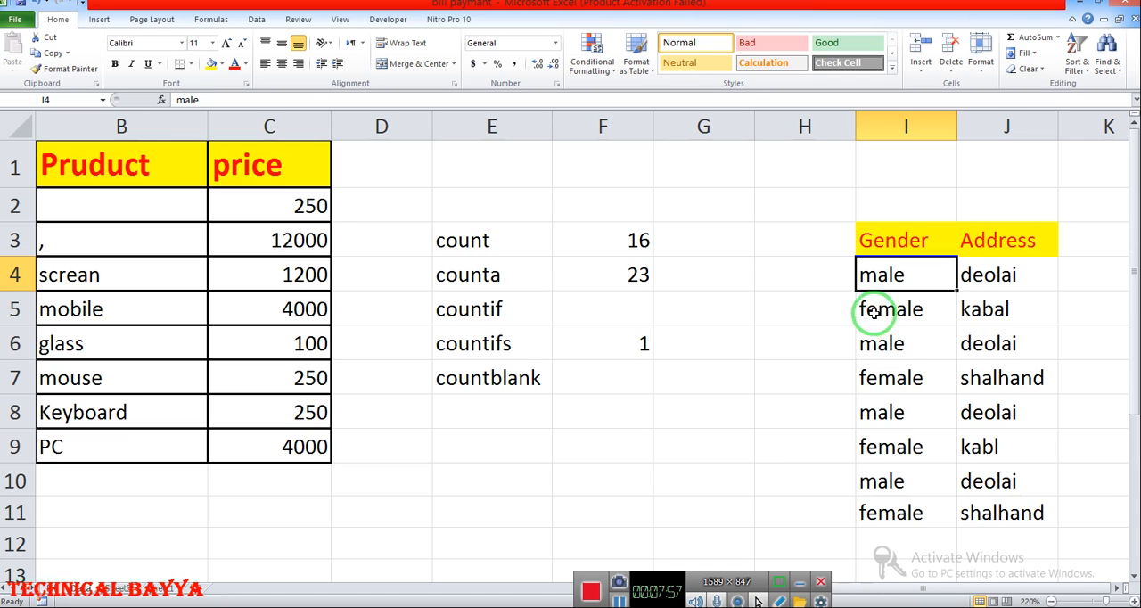
{"action": "double_click", "coordinate": [612, 348]}
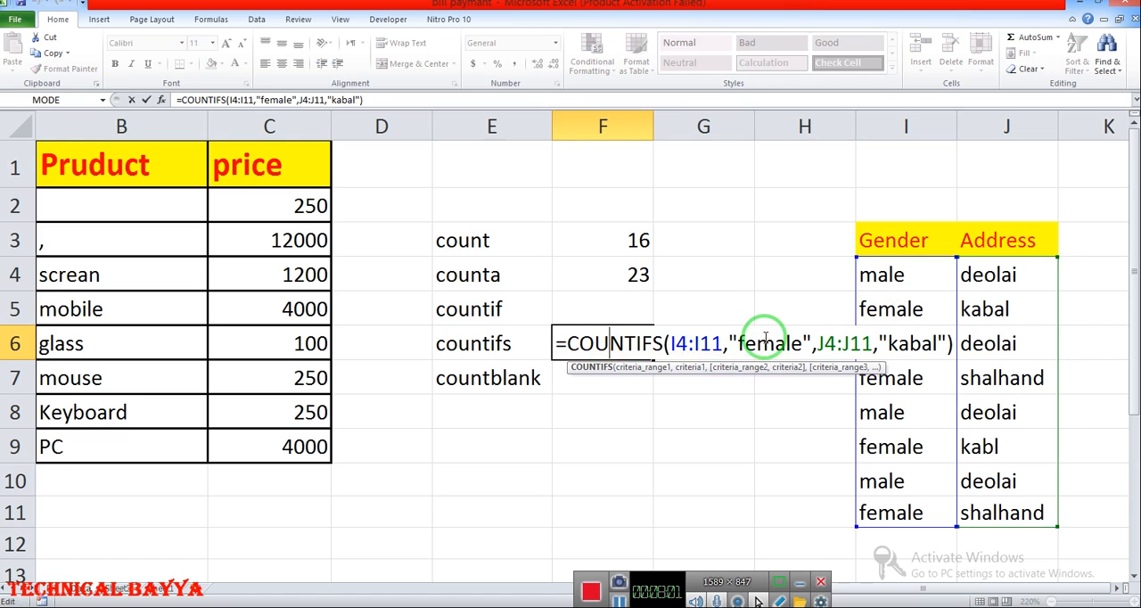
{"action": "key", "text": "Return"}
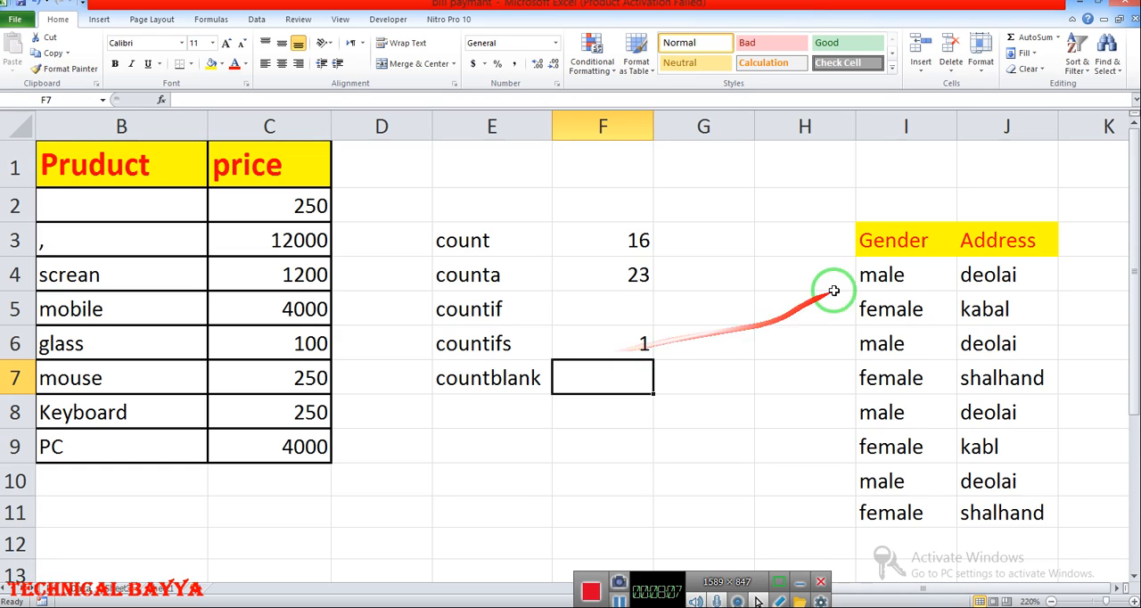
- Correct the misspelled address in cell J9 to "kabal"
{"action": "left_click", "coordinate": [899, 287]}
{"action": "left_click_drag", "start_coordinate": [899, 291], "coordinate": [992, 504]}
{"action": "left_click", "coordinate": [963, 477]}
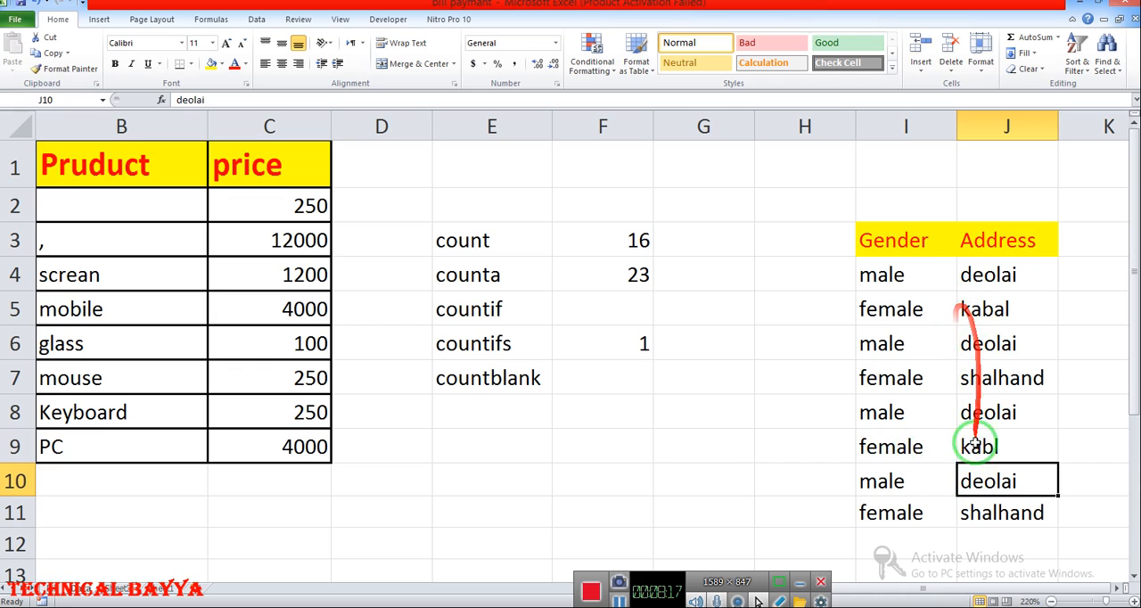
{"action": "double_click", "coordinate": [981, 447]}
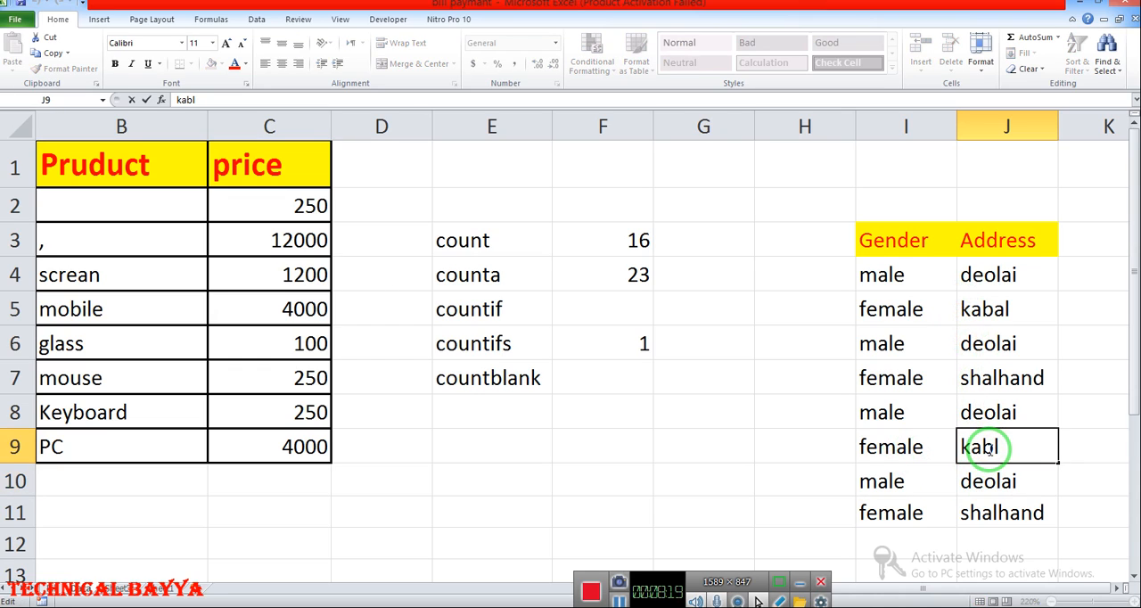
{"action": "key", "text": "Return"}
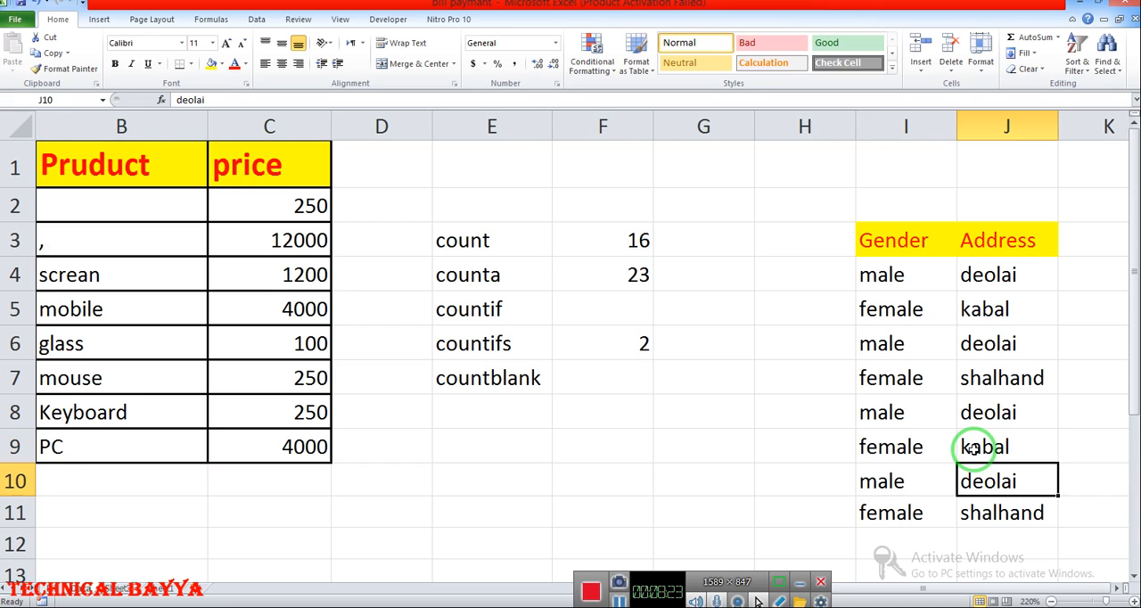
- Examine the rows in the Gender and Address list that match both female and kabal
{"action": "left_click", "coordinate": [891, 378]}
{"action": "left_click_drag", "start_coordinate": [891, 309], "coordinate": [1014, 312]}
{"action": "left_click_drag", "start_coordinate": [892, 446], "coordinate": [990, 445]}
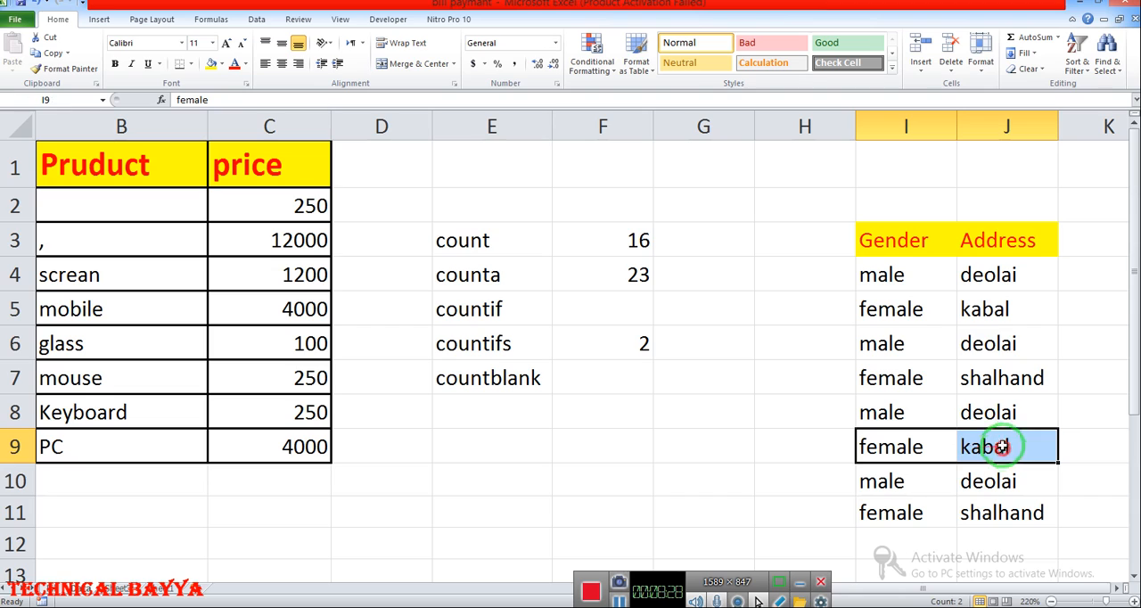
{"action": "left_click", "coordinate": [880, 309]}
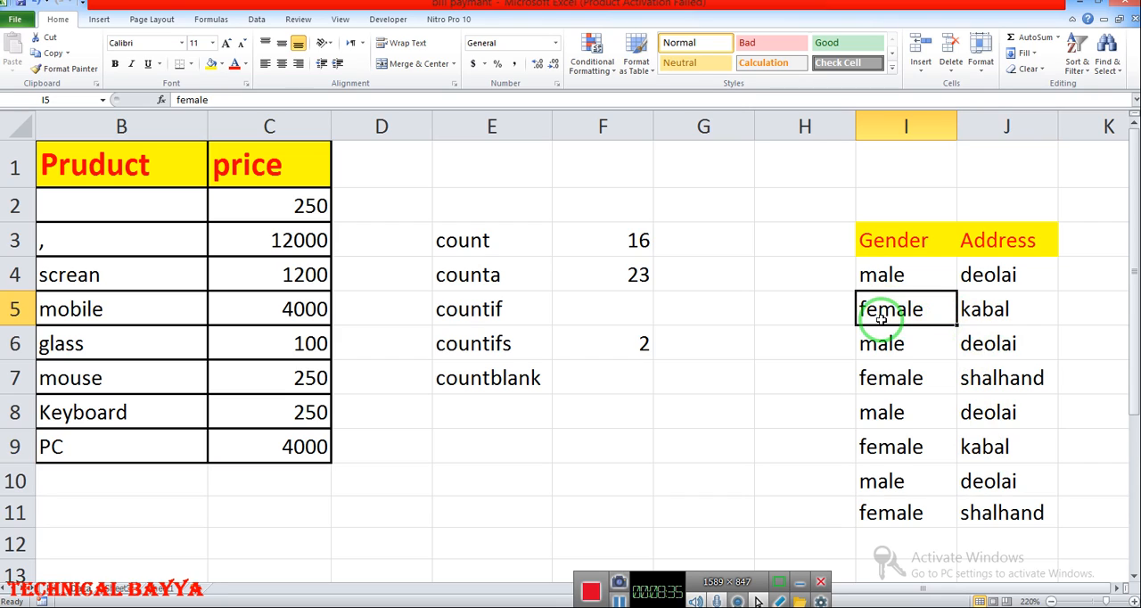
{"action": "left_click", "coordinate": [869, 412]}
{"action": "left_click_drag", "start_coordinate": [873, 276], "coordinate": [968, 526]}
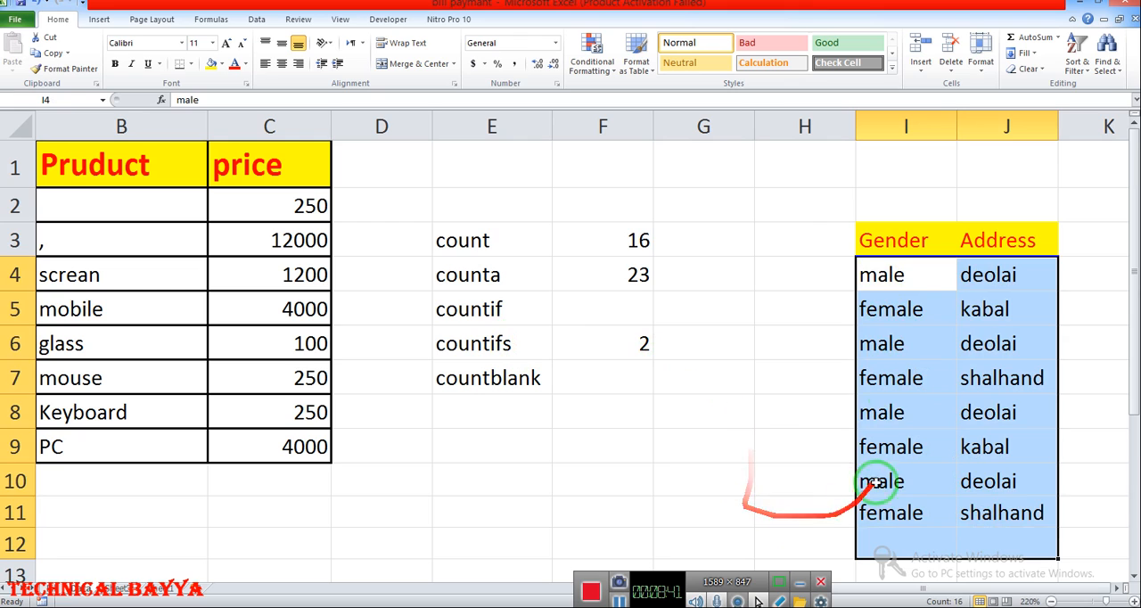
- Move the Gender and Address list from I2:J12 to the empty Sheet2, starting at cell J9
{"action": "left_click_drag", "start_coordinate": [860, 198], "coordinate": [1024, 430]}
{"action": "key", "text": "ctrl+c"}
{"action": "scroll", "coordinate": [980, 450], "scroll_direction": "up", "scroll_amount": 1}
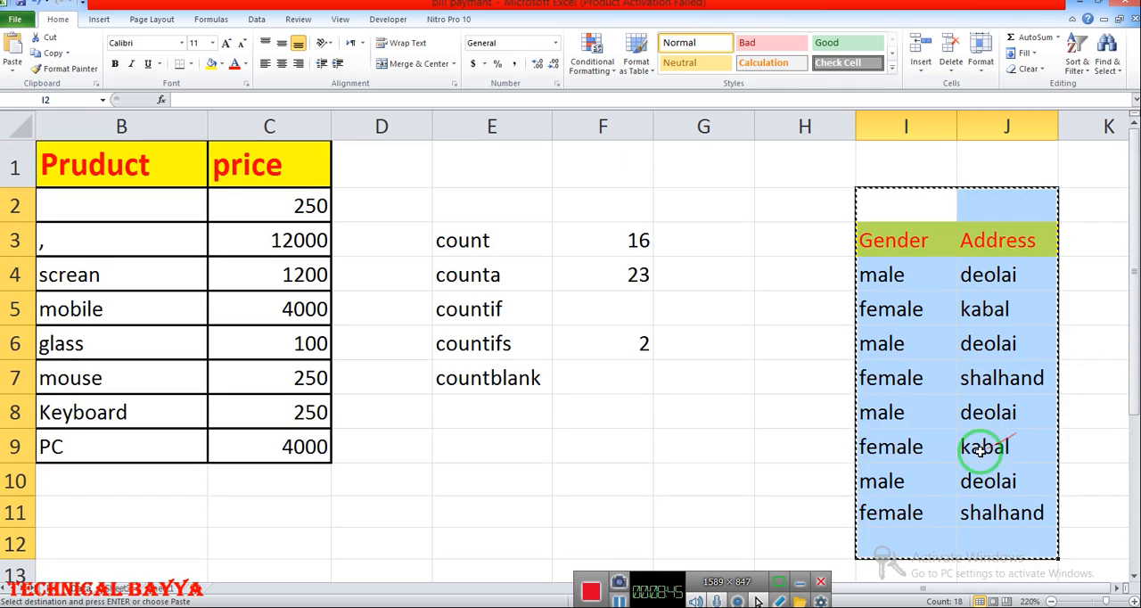
{"action": "left_click", "coordinate": [160, 588]}
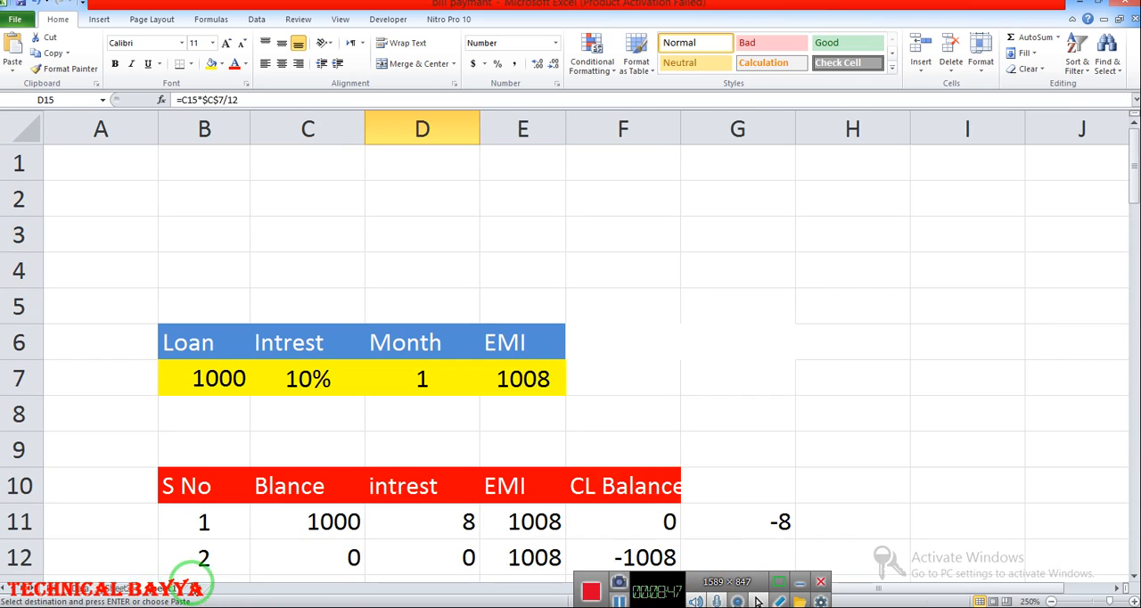
{"action": "left_click", "coordinate": [207, 589]}
{"action": "left_click", "coordinate": [455, 247]}
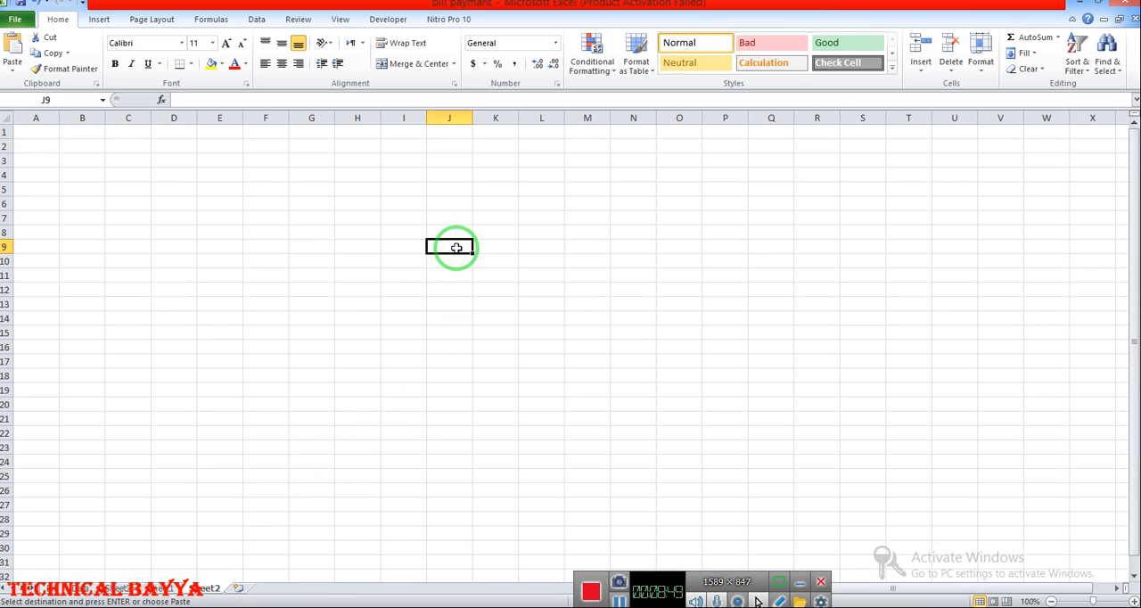
{"action": "key", "text": "Return"}
{"action": "left_click", "coordinate": [599, 288]}
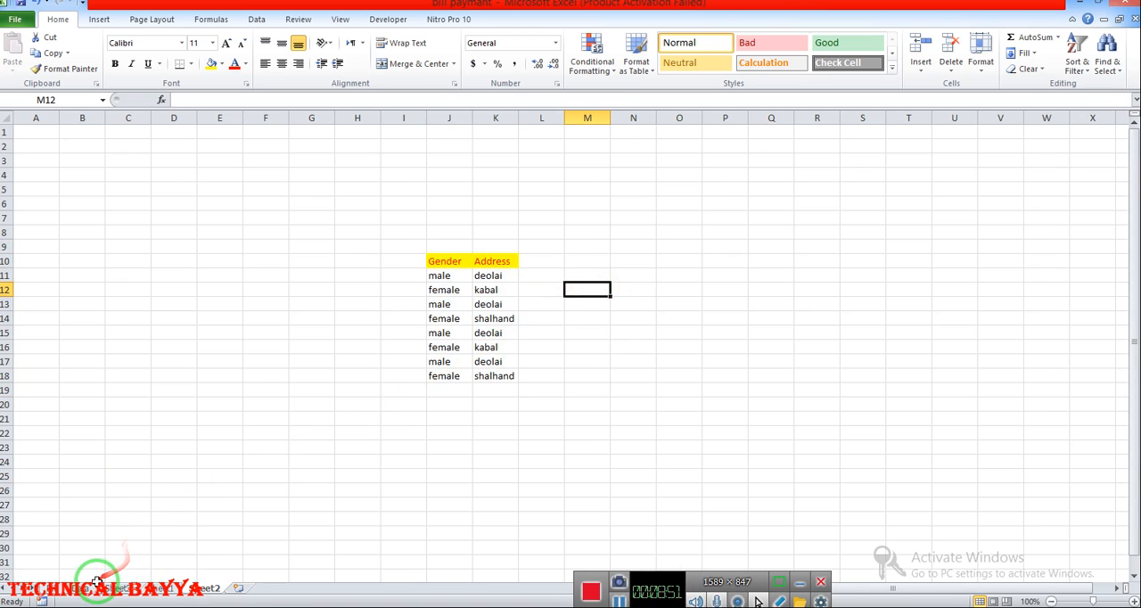
- Return to the product price sheet and enter "present" in I3 and "obsent" in I4
{"action": "left_click", "coordinate": [70, 586]}
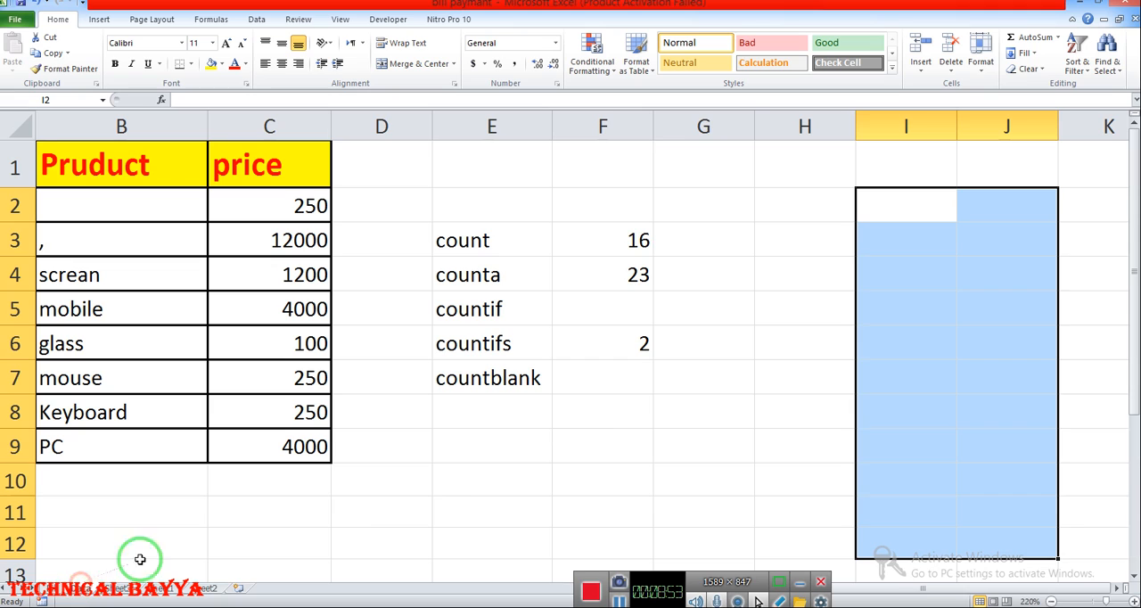
{"action": "left_click", "coordinate": [819, 332]}
{"action": "left_click", "coordinate": [888, 240]}
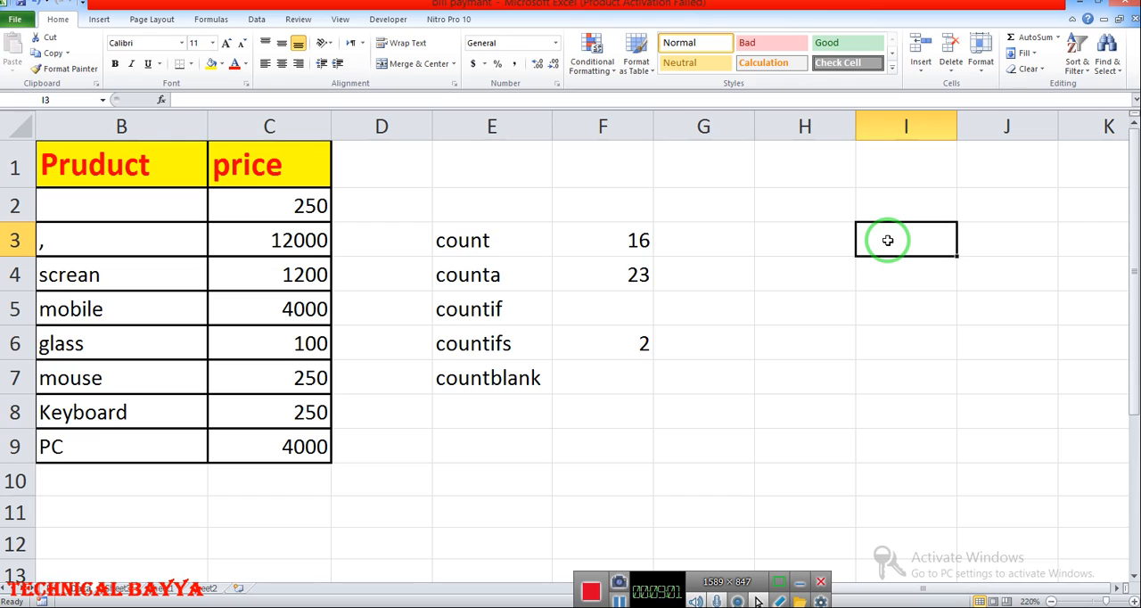
{"action": "type", "text": "present"}
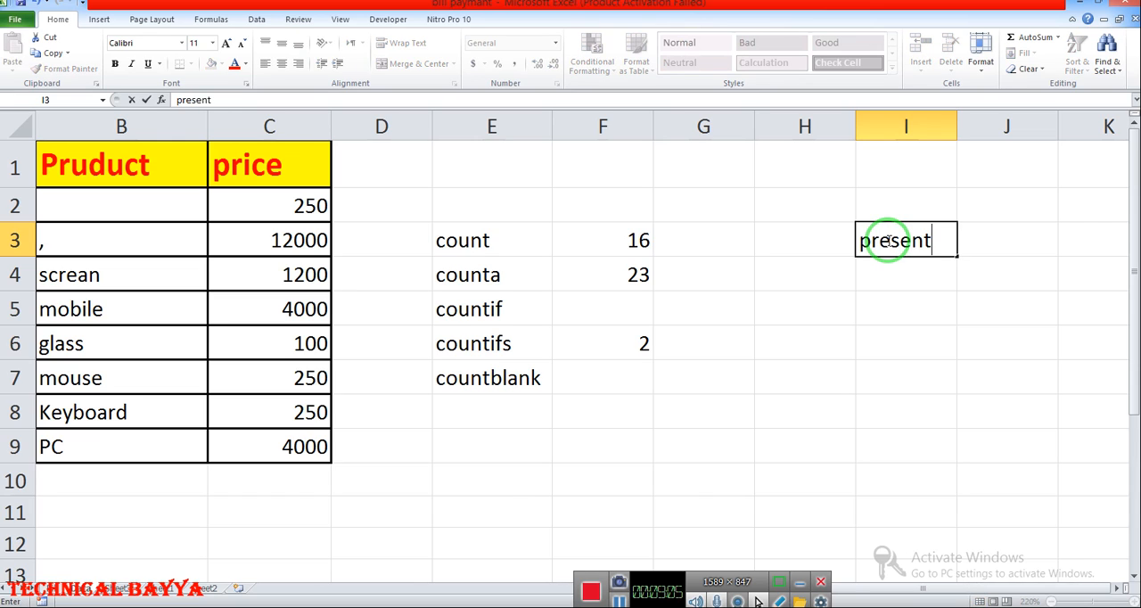
{"action": "key", "text": "Return"}
{"action": "type", "text": "a"}
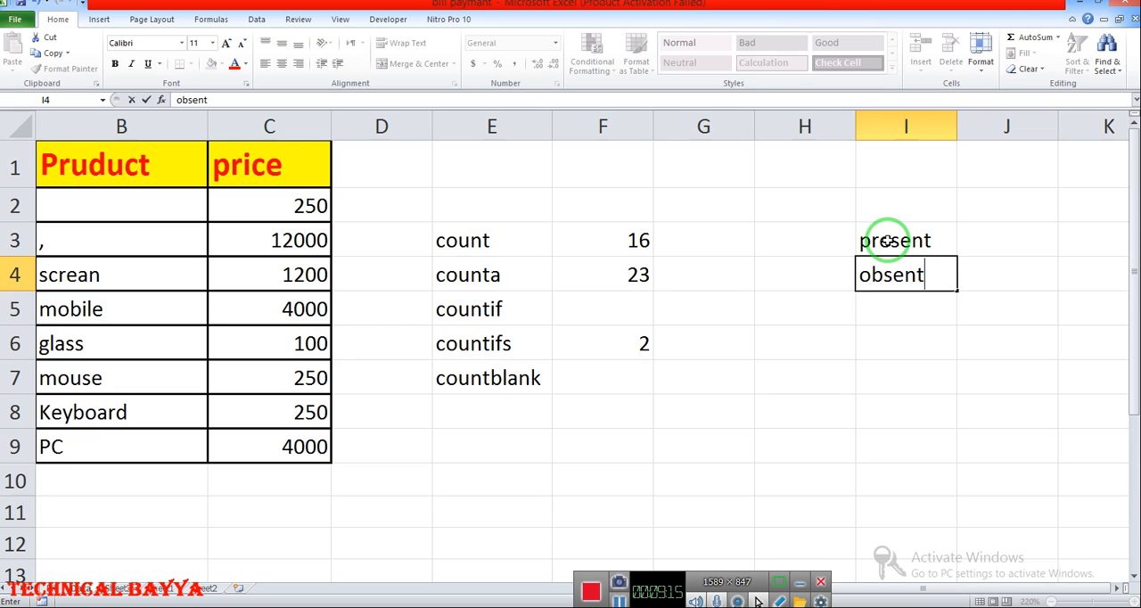
{"action": "key", "text": "Return"}
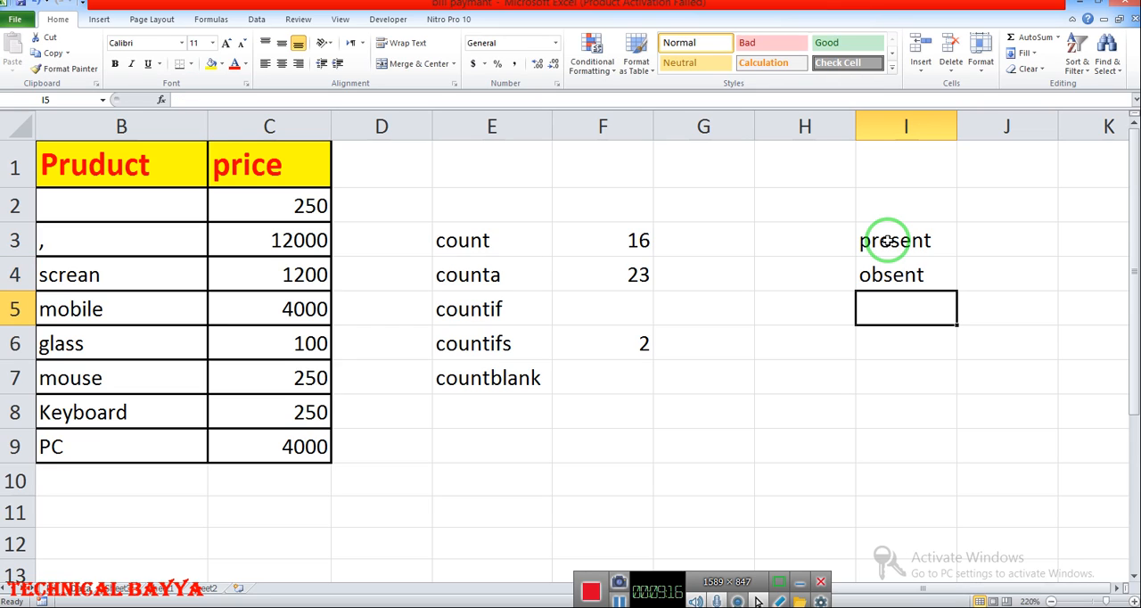
- Change the entry in I4 to "obsant" and select cells I3:I4
{"action": "double_click", "coordinate": [910, 279]}
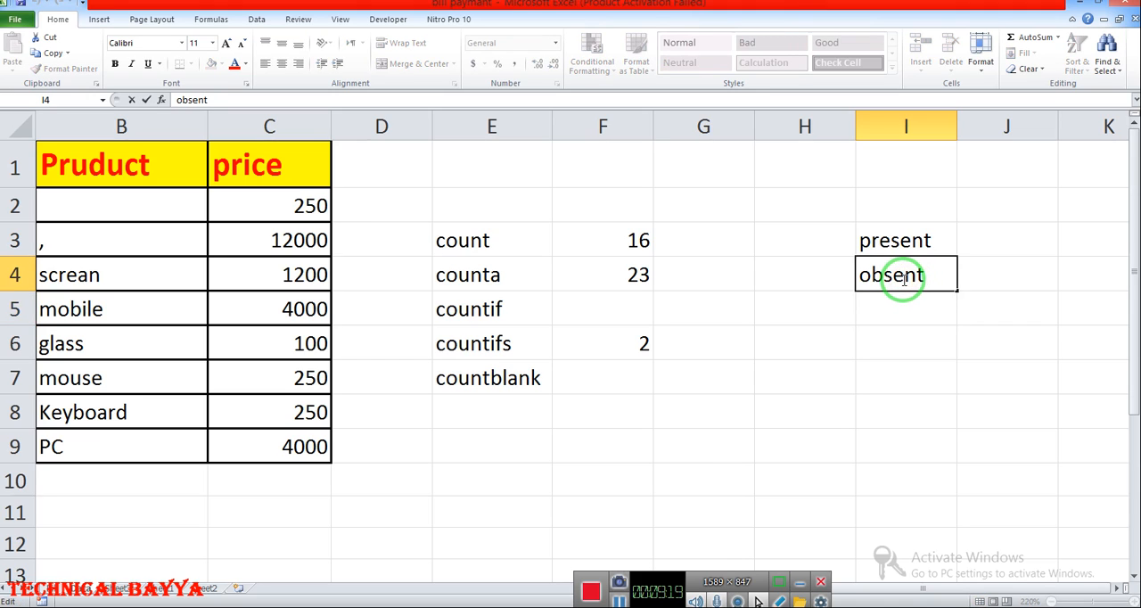
{"action": "type", "text": "a"}
{"action": "left_click", "coordinate": [873, 342]}
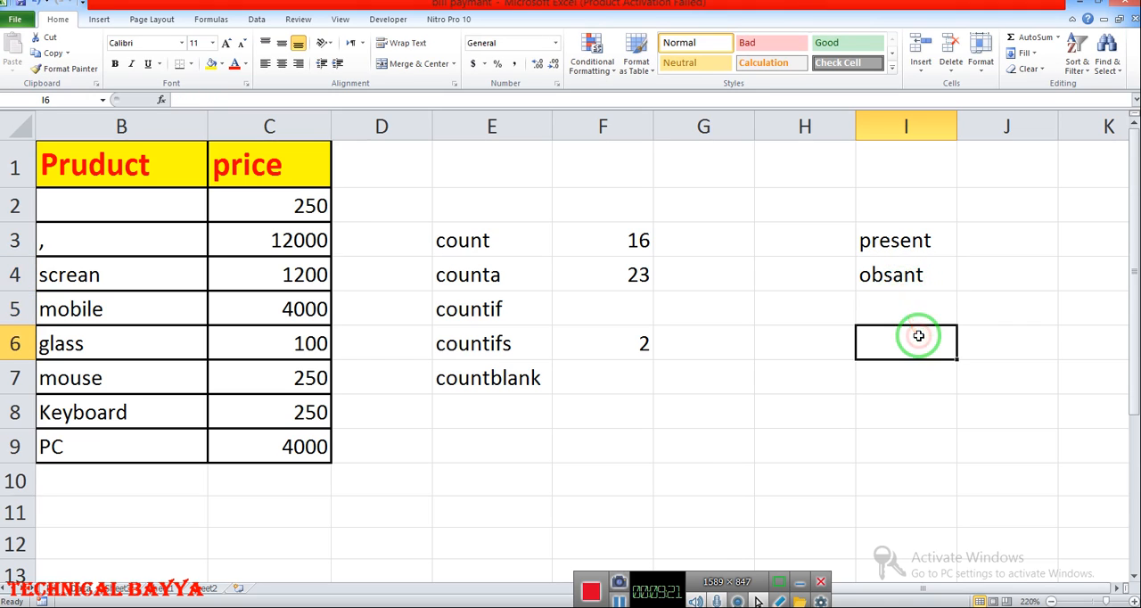
{"action": "left_click_drag", "start_coordinate": [897, 239], "coordinate": [909, 274]}
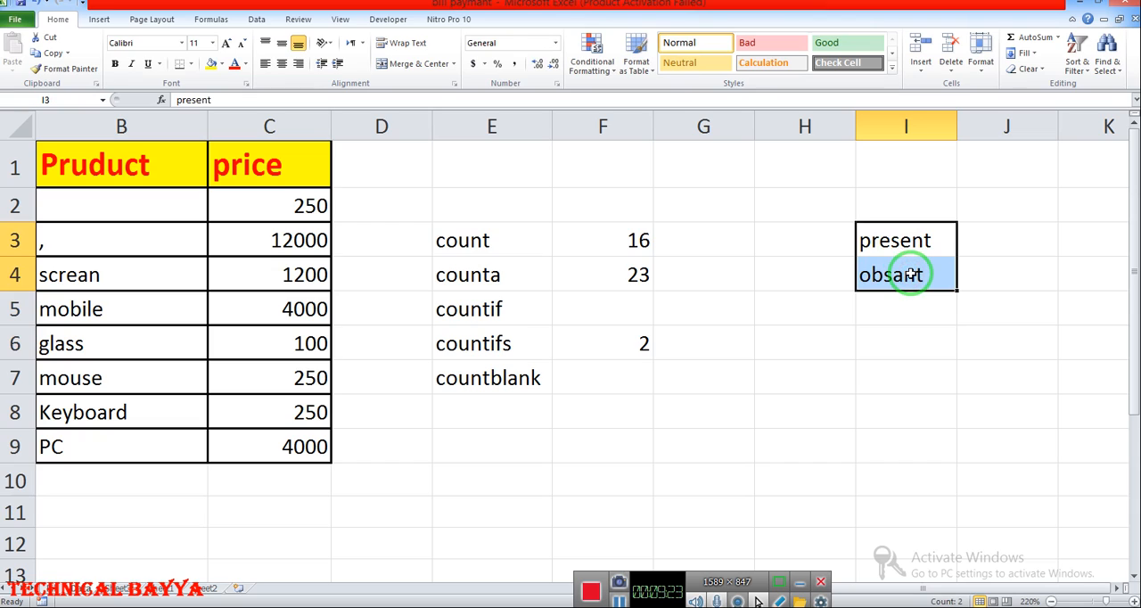
- Copy the present/obsant pair from I3:I4 into J3:J6 and I6:I7
{"action": "key", "text": "ctrl+c"}
{"action": "left_click_drag", "start_coordinate": [972, 243], "coordinate": [1007, 362]}
{"action": "key", "text": "ctrl+v"}
{"action": "key", "text": "ctrl+v"}
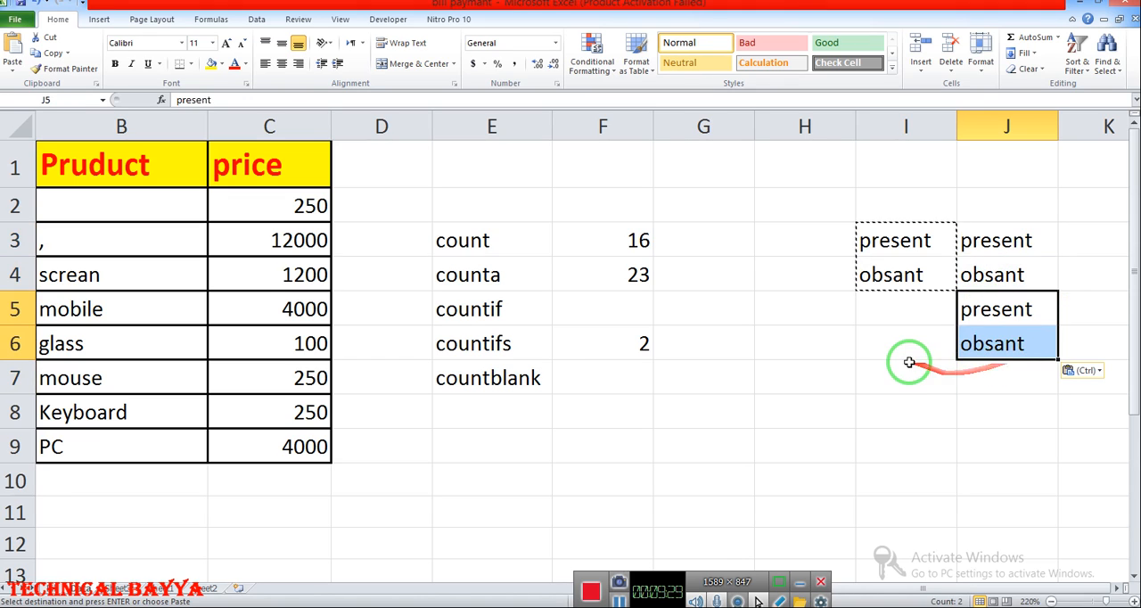
{"action": "left_click_drag", "start_coordinate": [903, 353], "coordinate": [1011, 441]}
{"action": "key", "text": "ctrl+v"}
{"action": "left_click", "coordinate": [988, 376]}
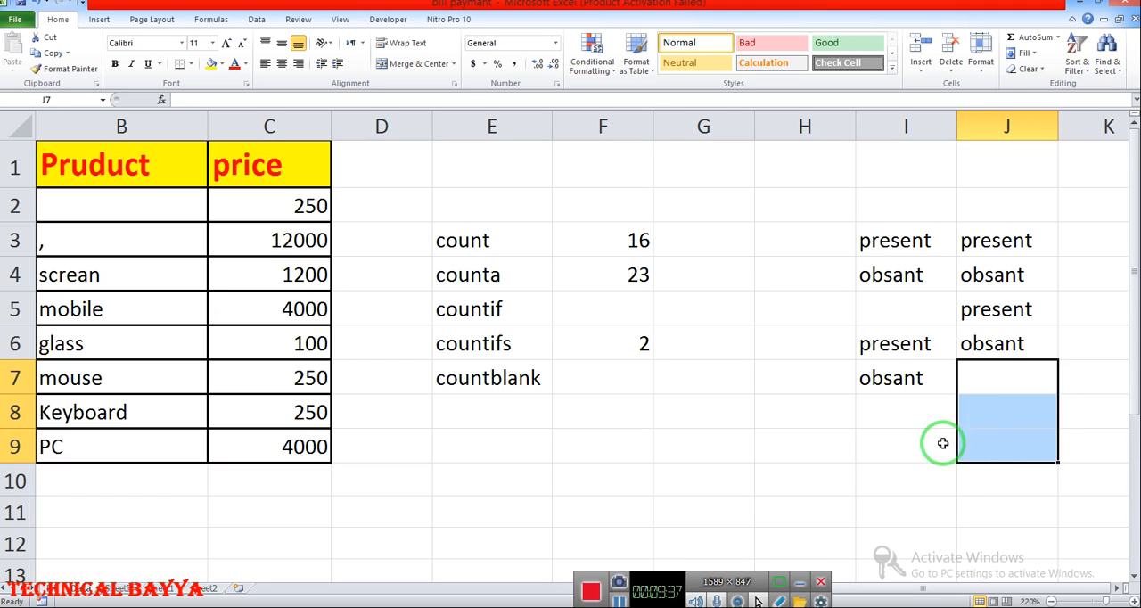
{"action": "left_click", "coordinate": [909, 437]}
- Copy the attendance block I3:J7 into I8:J12 to extend the list
{"action": "left_click_drag", "start_coordinate": [882, 241], "coordinate": [977, 374]}
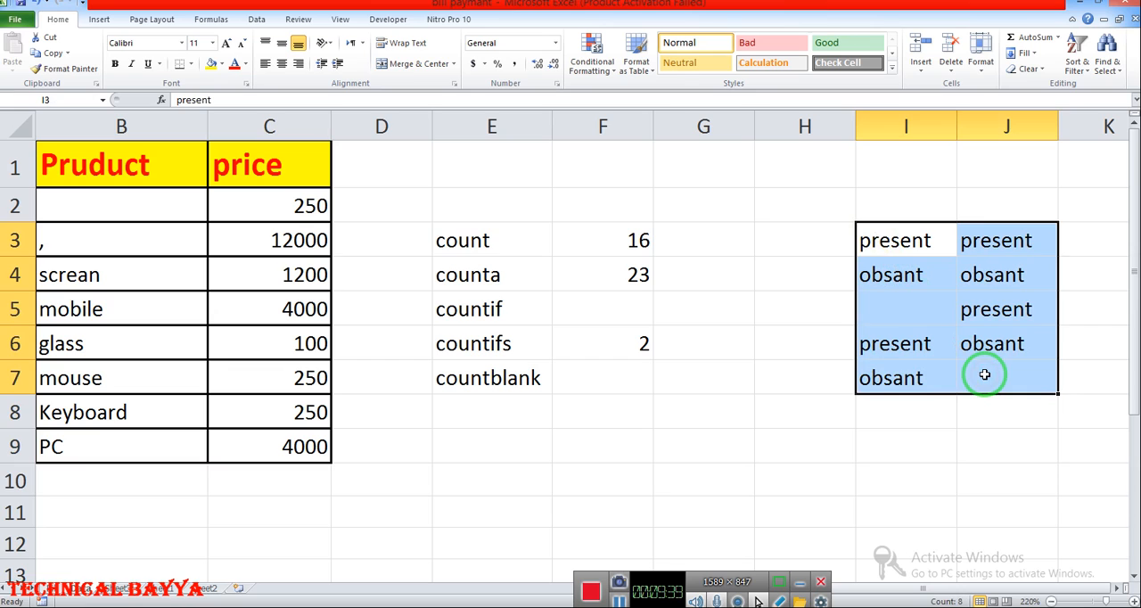
{"action": "key", "text": "ctrl+c"}
{"action": "left_click_drag", "start_coordinate": [929, 411], "coordinate": [1006, 534]}
{"action": "key", "text": "ctrl+v"}
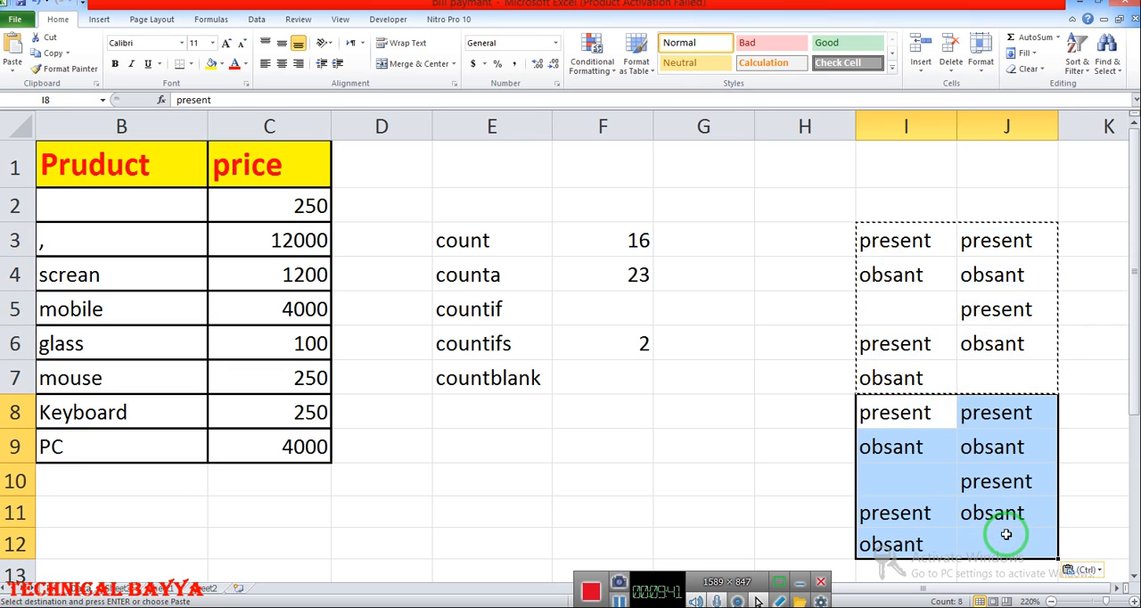
{"action": "left_click", "coordinate": [836, 219]}
{"action": "left_click_drag", "start_coordinate": [877, 241], "coordinate": [1022, 542]}
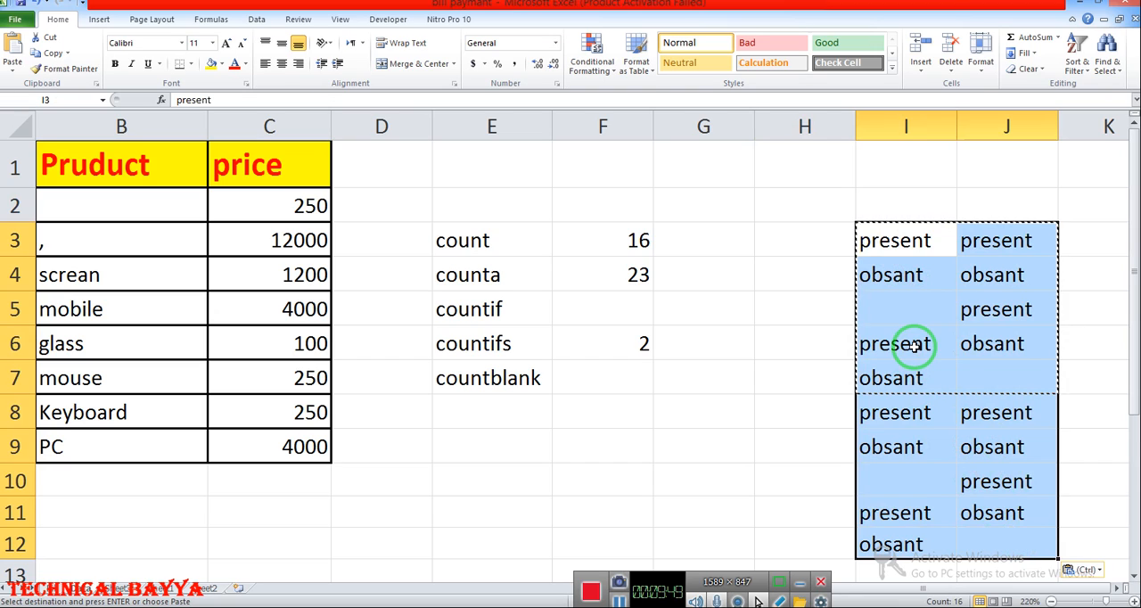
{"action": "double_click", "coordinate": [790, 275]}
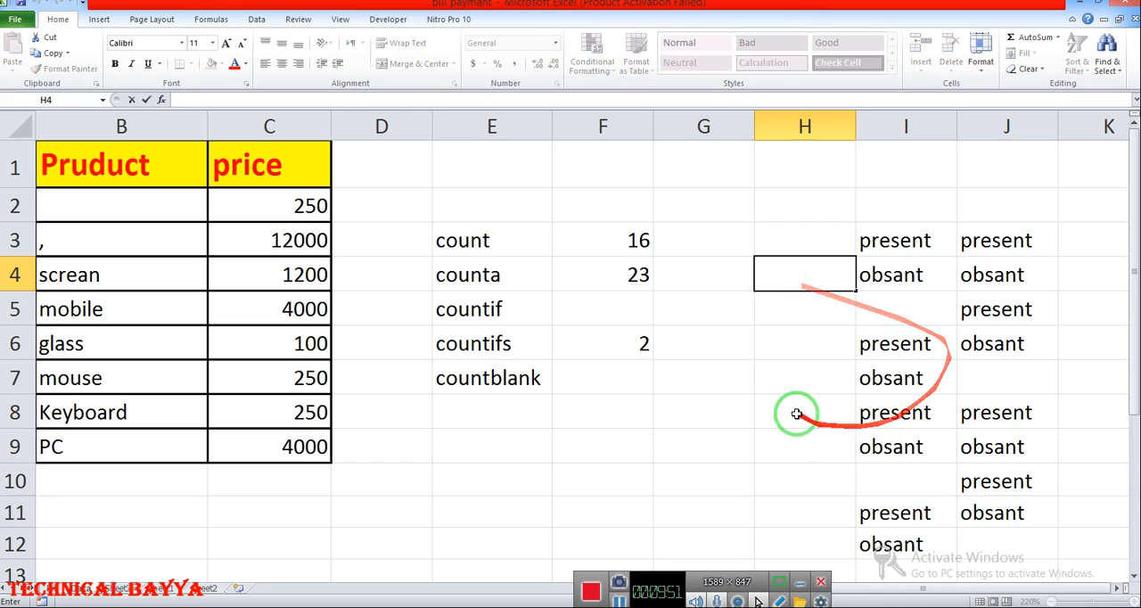
- Enter =COUNTIF(I3:J12,"obsant") in F5 to count the obsant entries in the attendance list
{"action": "left_click", "coordinate": [600, 307]}
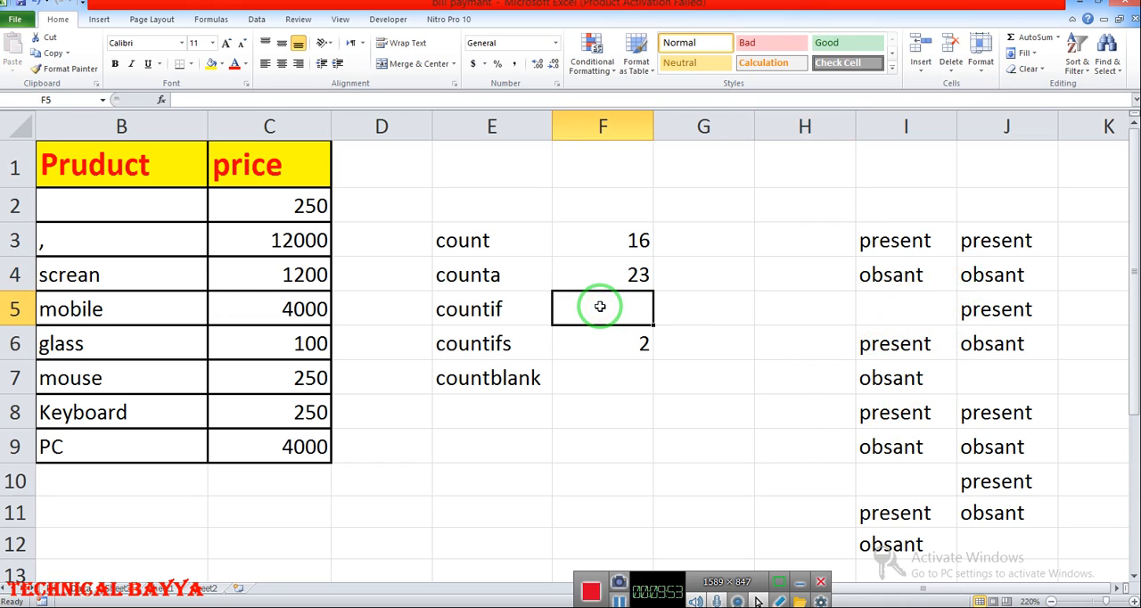
{"action": "type", "text": "=count"}
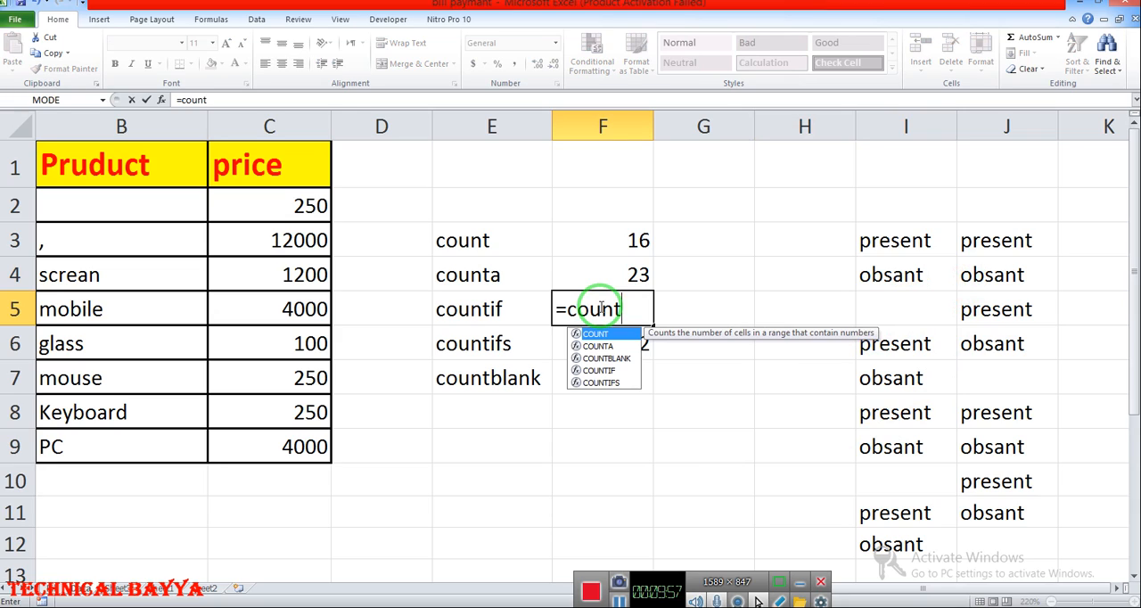
{"action": "left_click", "coordinate": [611, 373]}
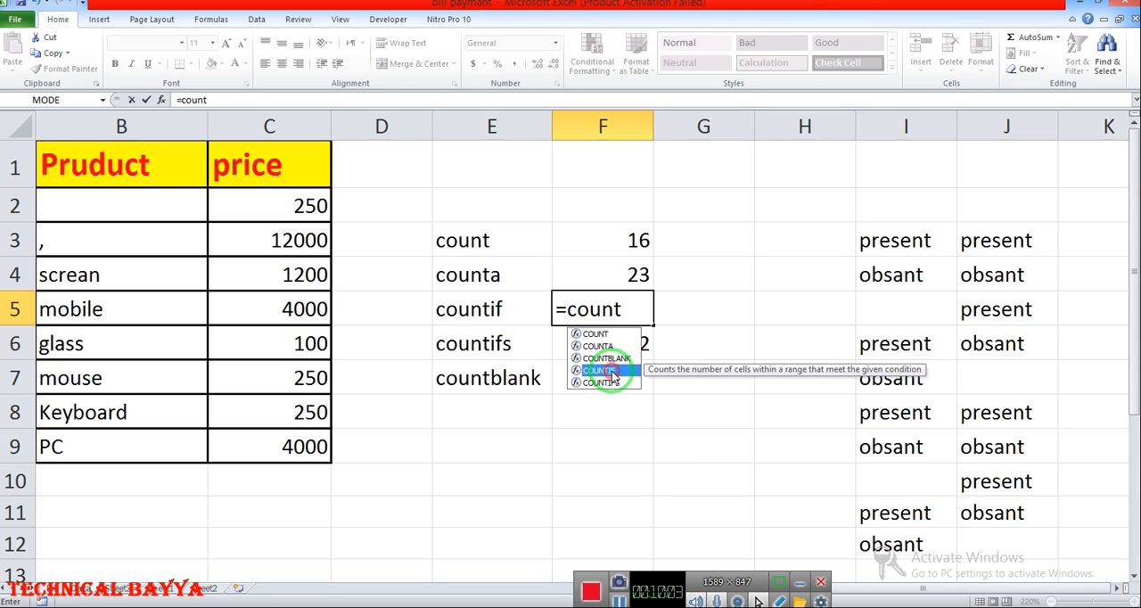
{"action": "double_click", "coordinate": [612, 371]}
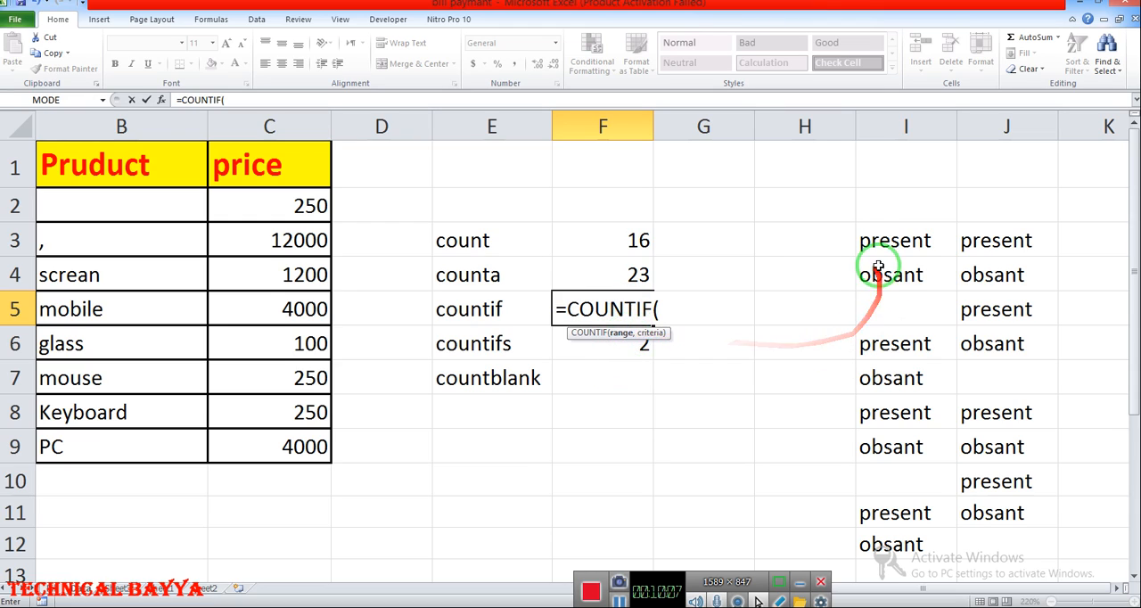
{"action": "left_click_drag", "start_coordinate": [877, 240], "coordinate": [973, 542]}
{"action": "type", "text": ","}
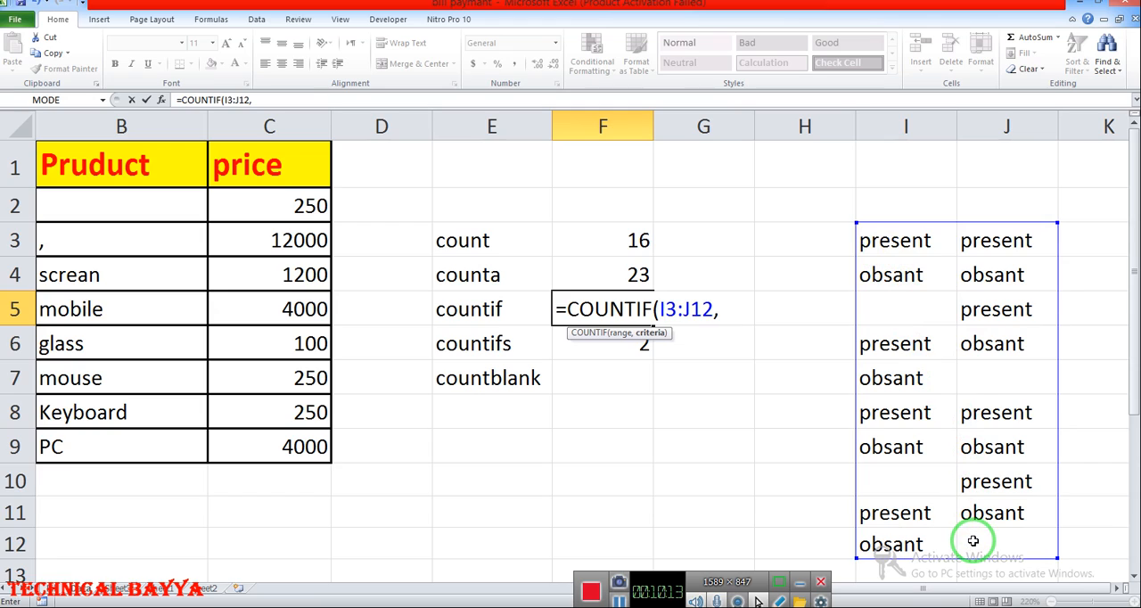
{"action": "type", "text": "\""}
{"action": "type", "text": "obsant"}
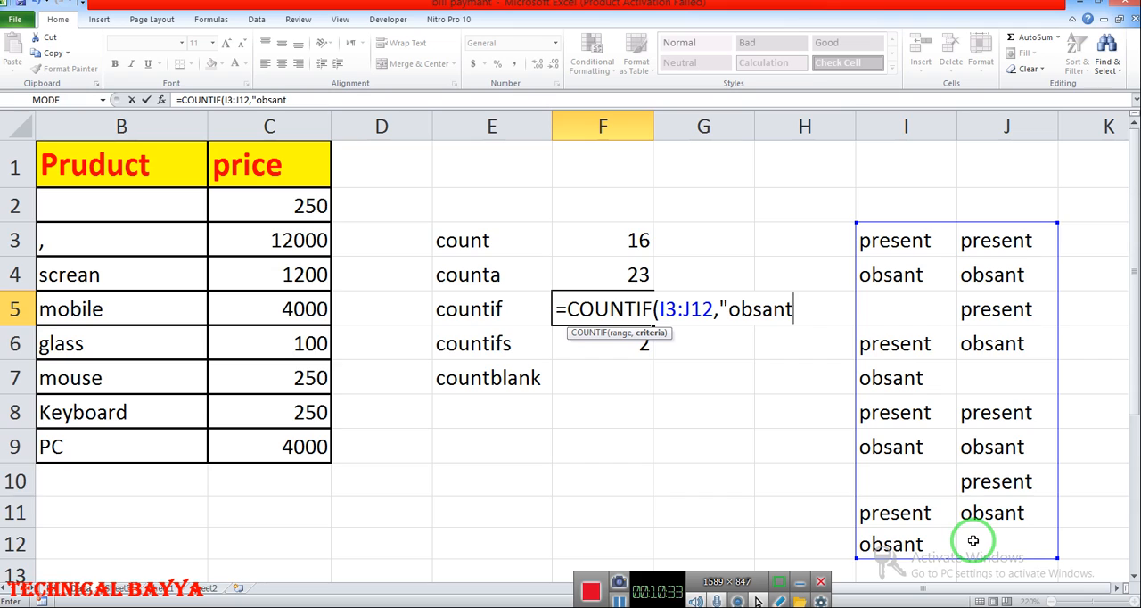
{"action": "type", "text": "\")"}
{"action": "key", "text": "Return"}
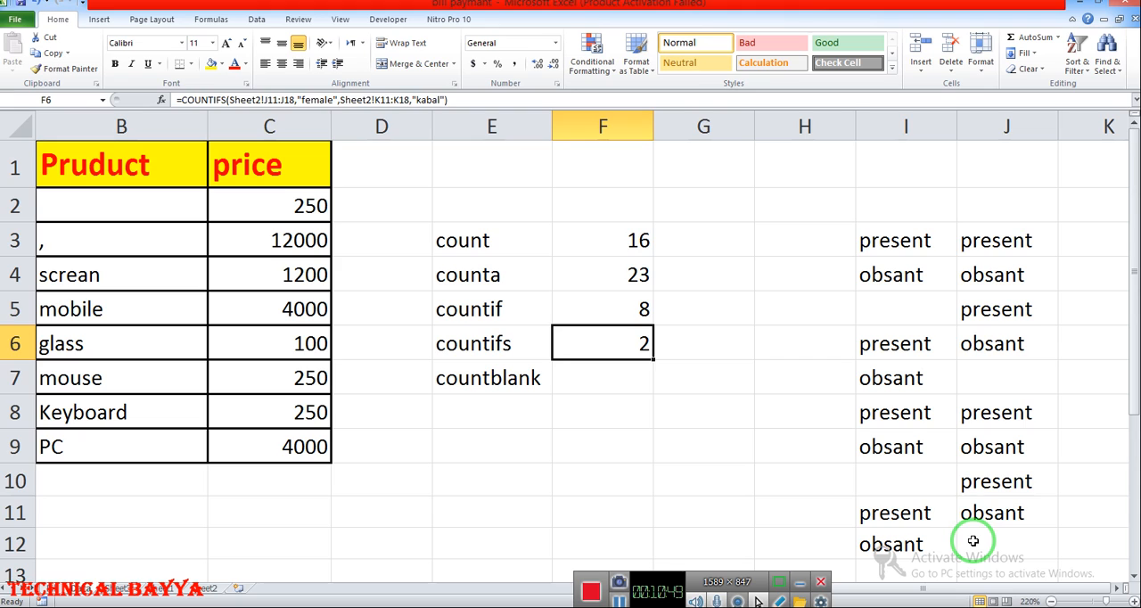
- Enter =COUNTBLANK(A2:C9) in F7 to count the empty cells in the product table
{"action": "key", "text": "Down"}
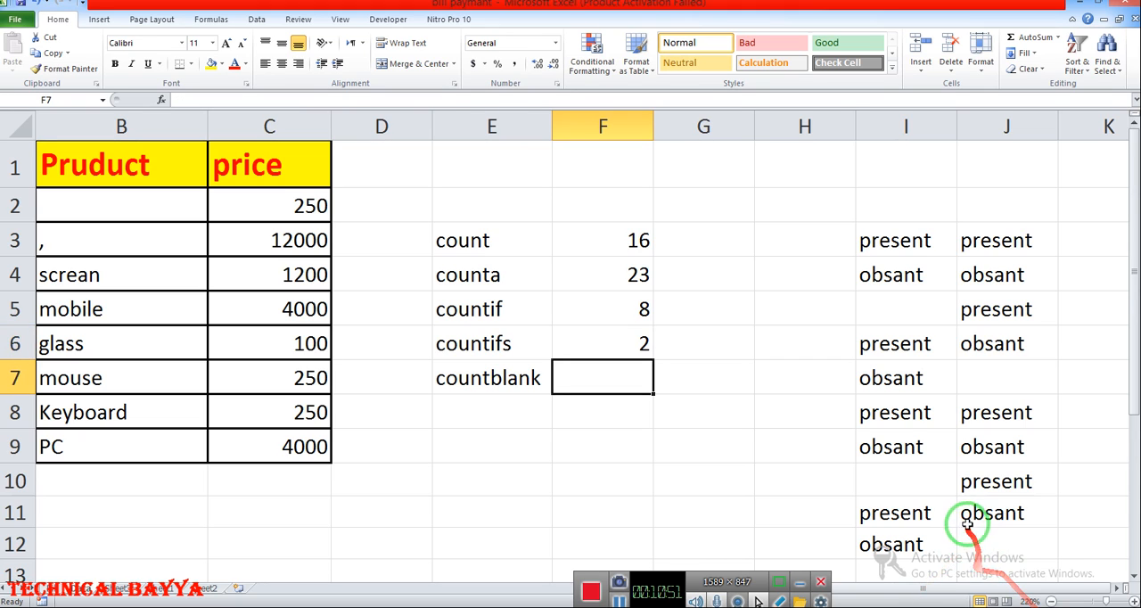
{"action": "left_click_drag", "start_coordinate": [959, 589], "coordinate": [855, 585]}
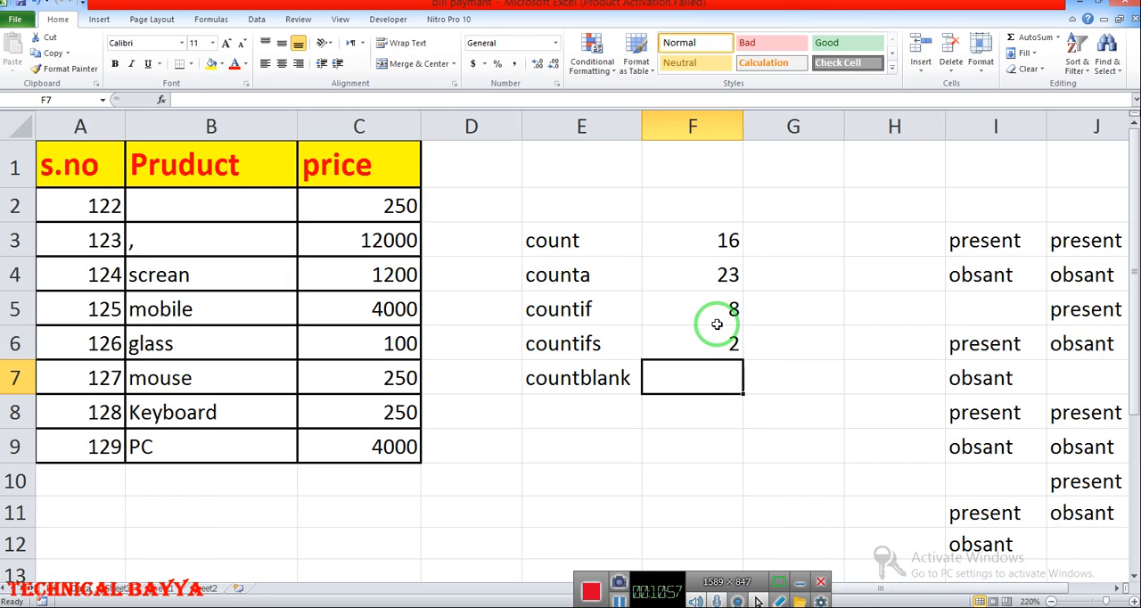
{"action": "type", "text": "=cou"}
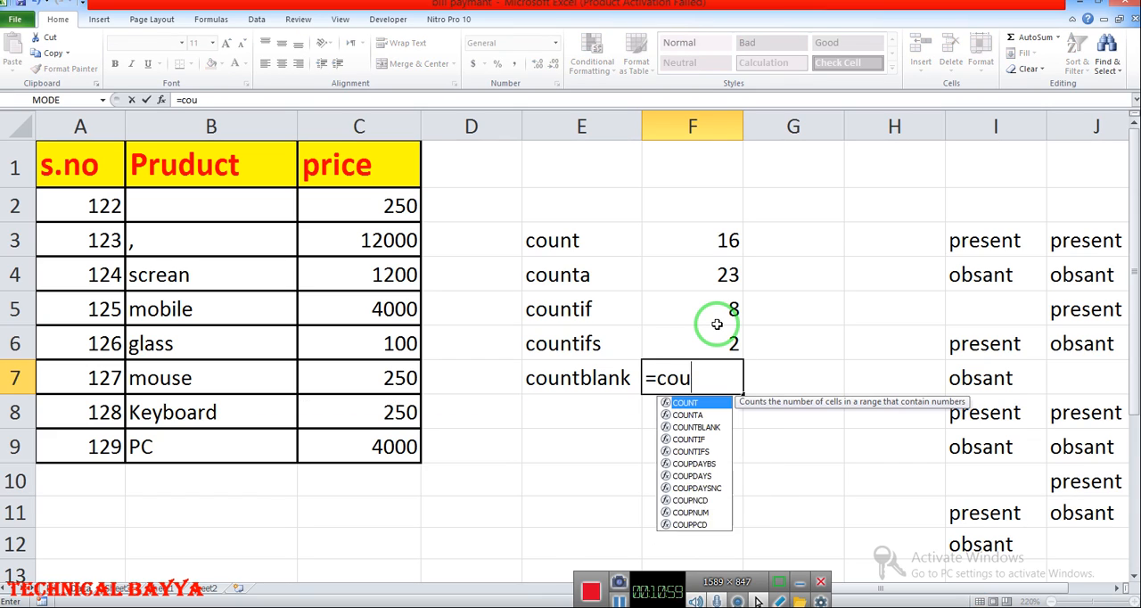
{"action": "type", "text": "ntbl"}
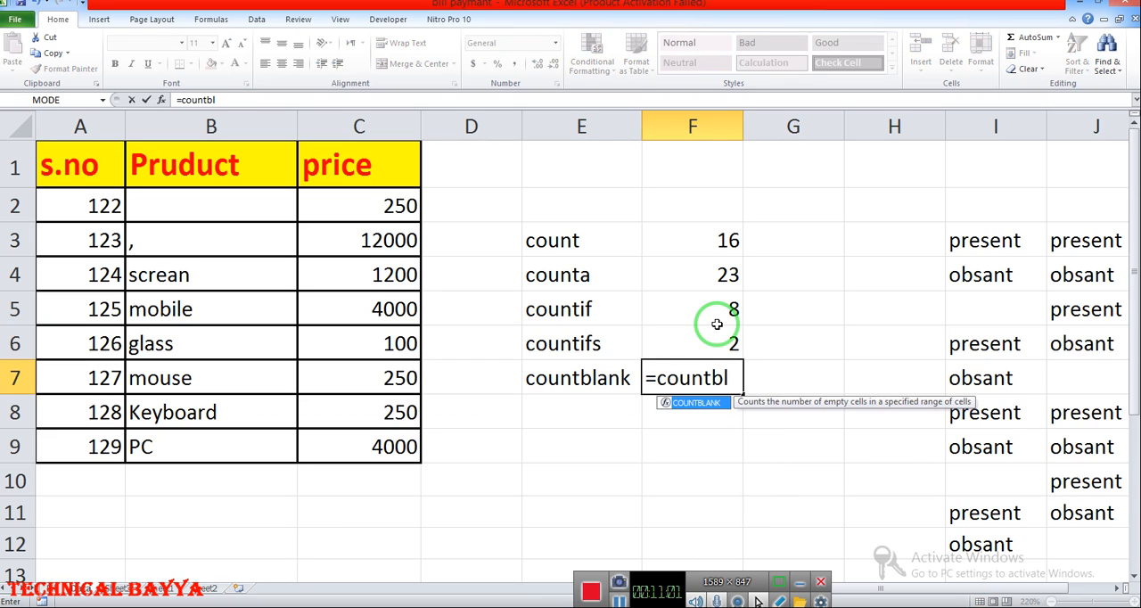
{"action": "key", "text": "Tab"}
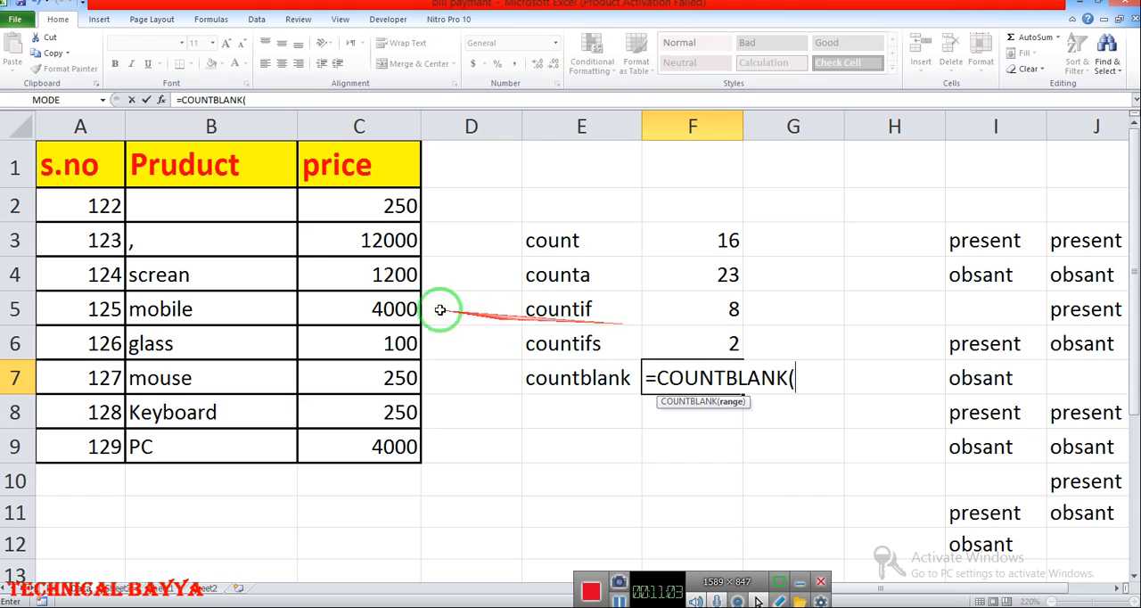
{"action": "left_click", "coordinate": [97, 212]}
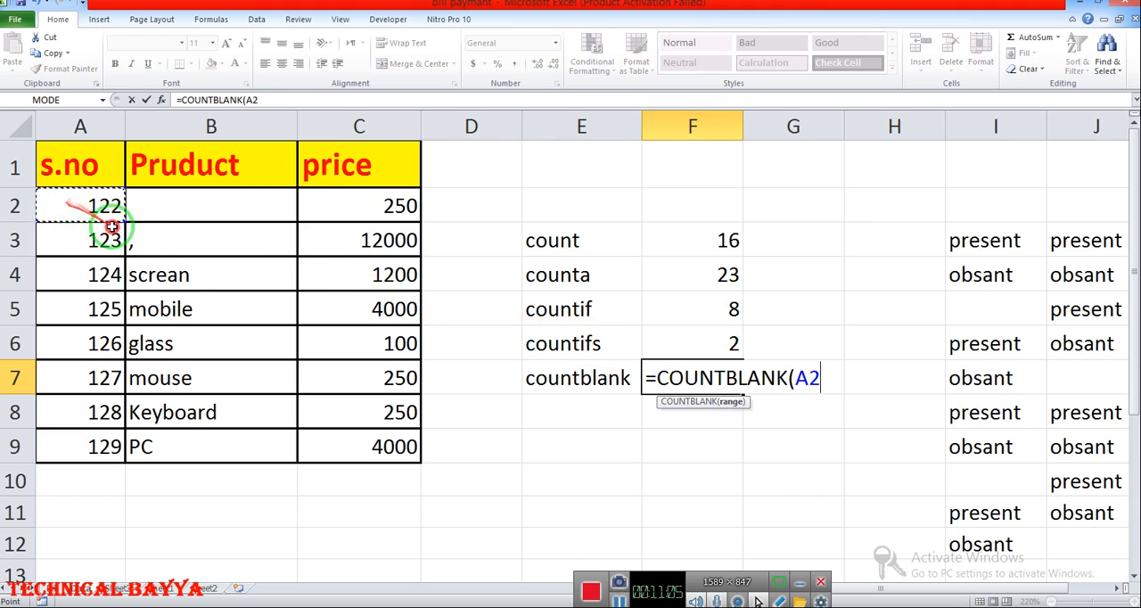
{"action": "left_click_drag", "start_coordinate": [111, 227], "coordinate": [353, 463]}
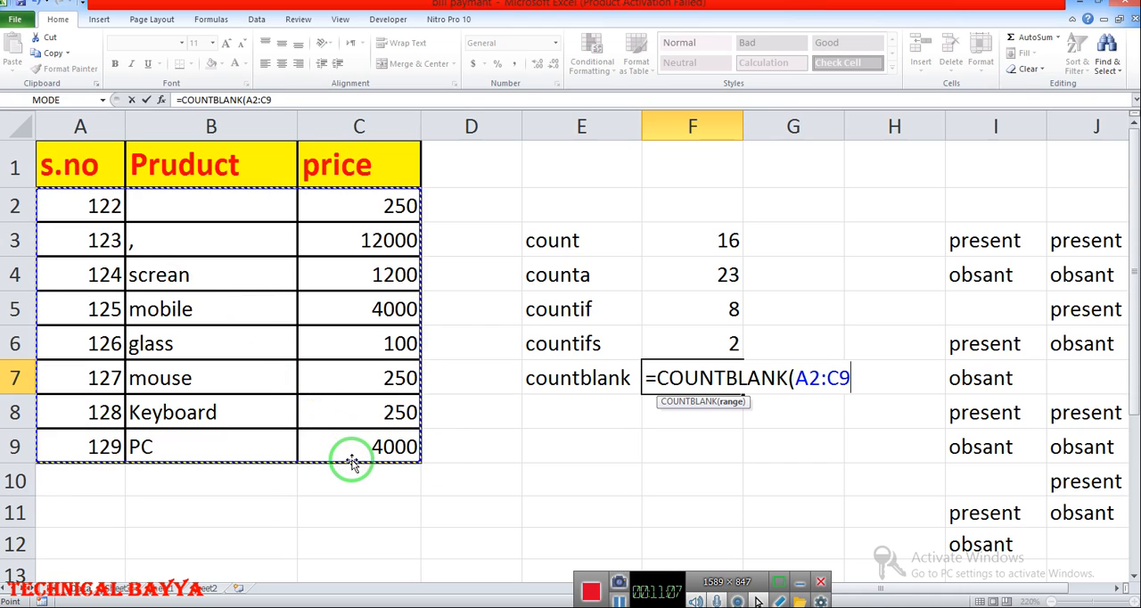
{"action": "type", "text": ")"}
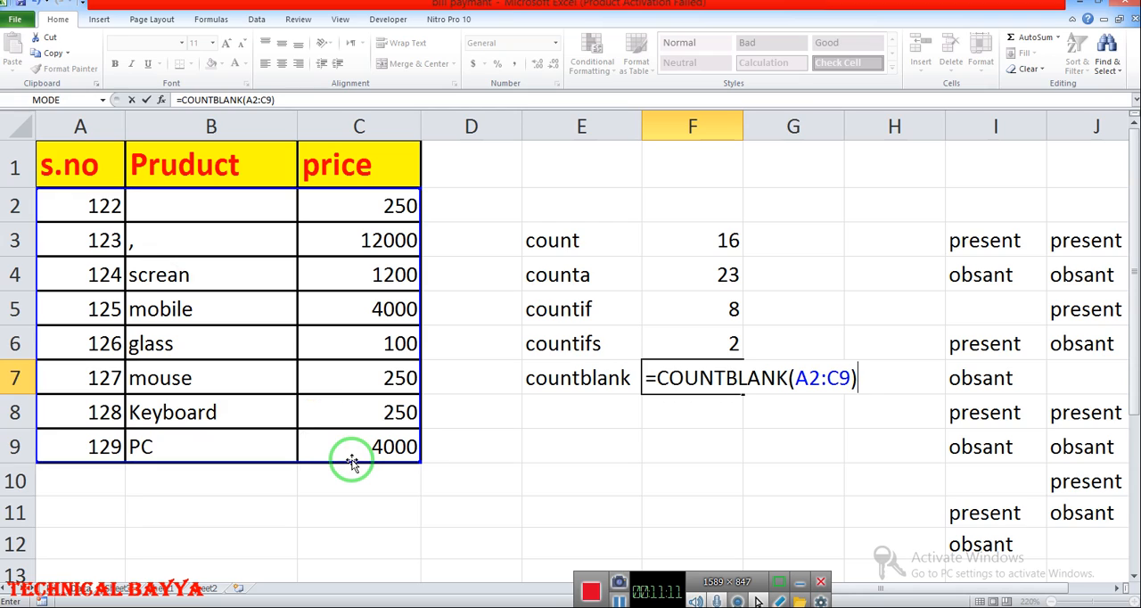
{"action": "key", "text": "Return"}
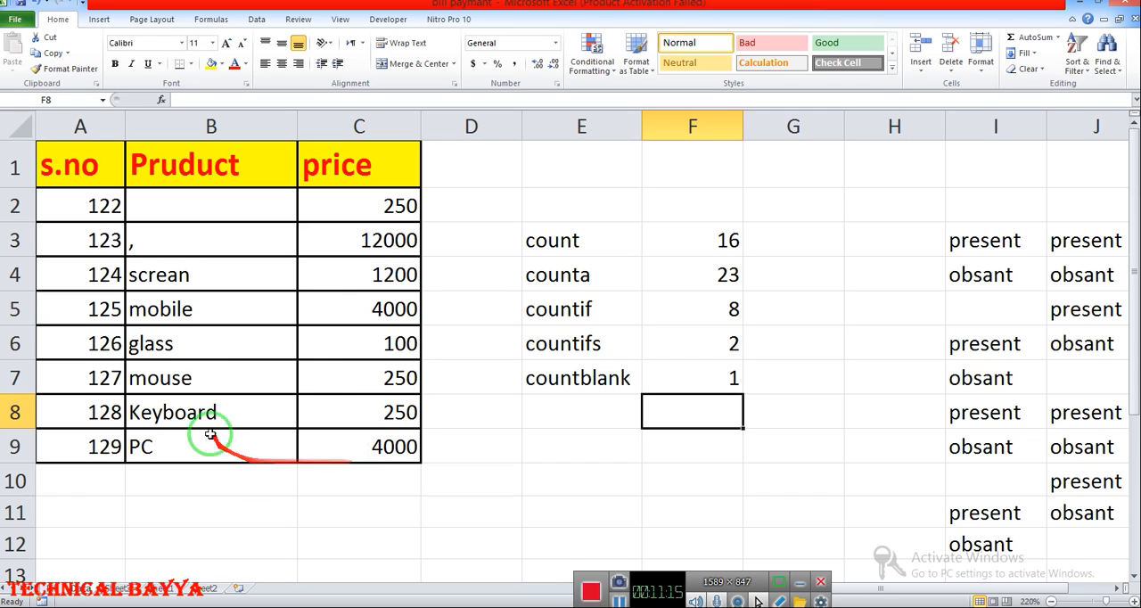
- Clear the Pruduct entries in B4 and B3 of the product table
{"action": "left_click", "coordinate": [166, 275]}
{"action": "key", "text": "BackSpace"}
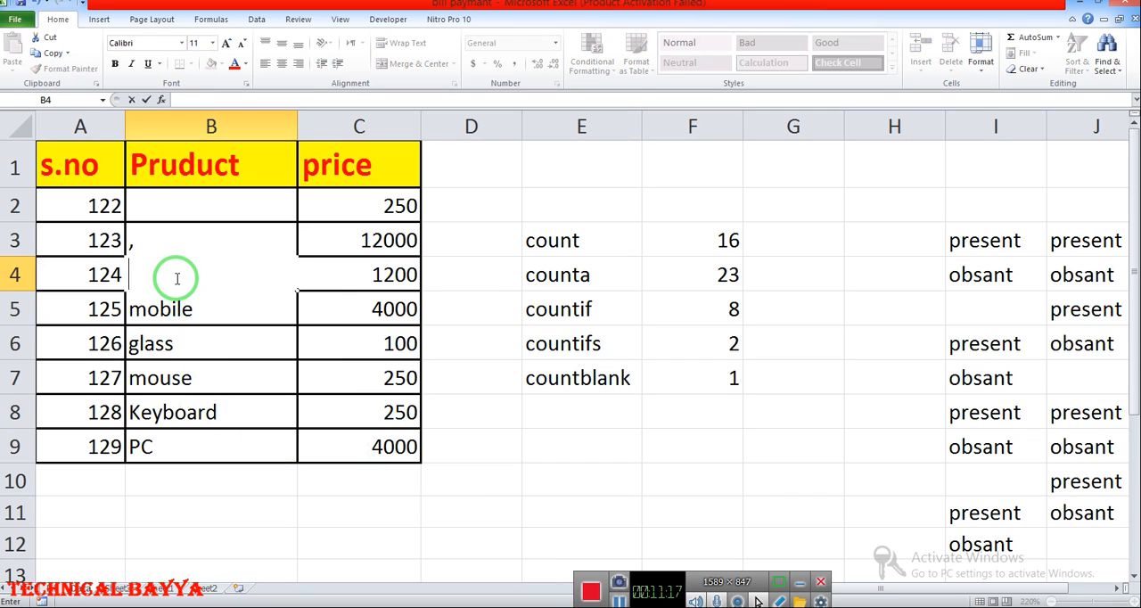
{"action": "key", "text": "Return"}
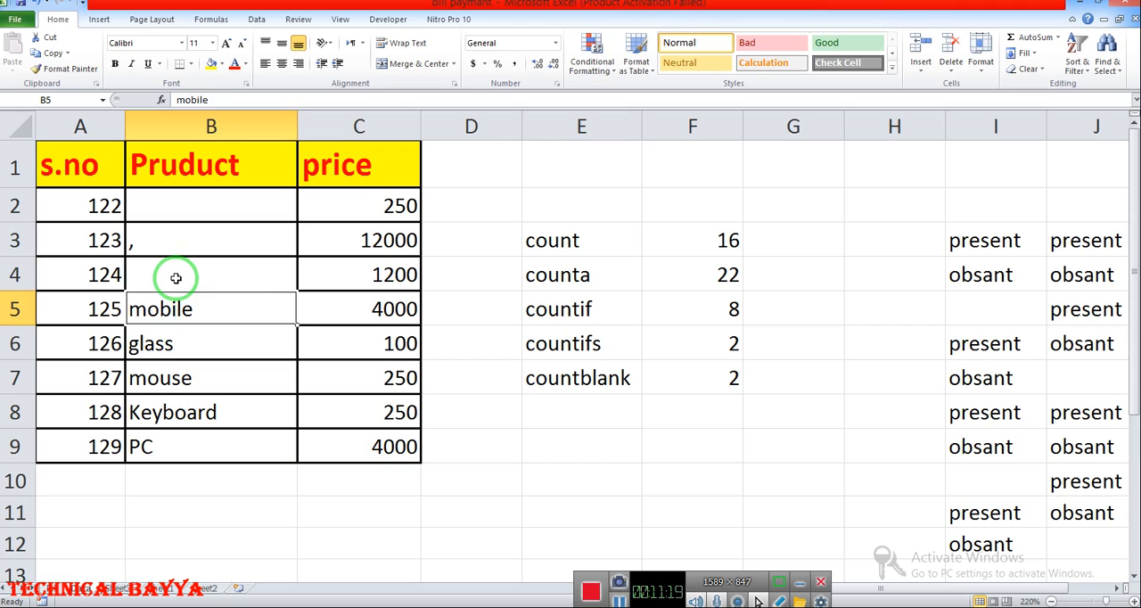
{"action": "key", "text": "Up"}
{"action": "key", "text": "Up"}
{"action": "key", "text": "BackSpace"}
{"action": "key", "text": "Return"}
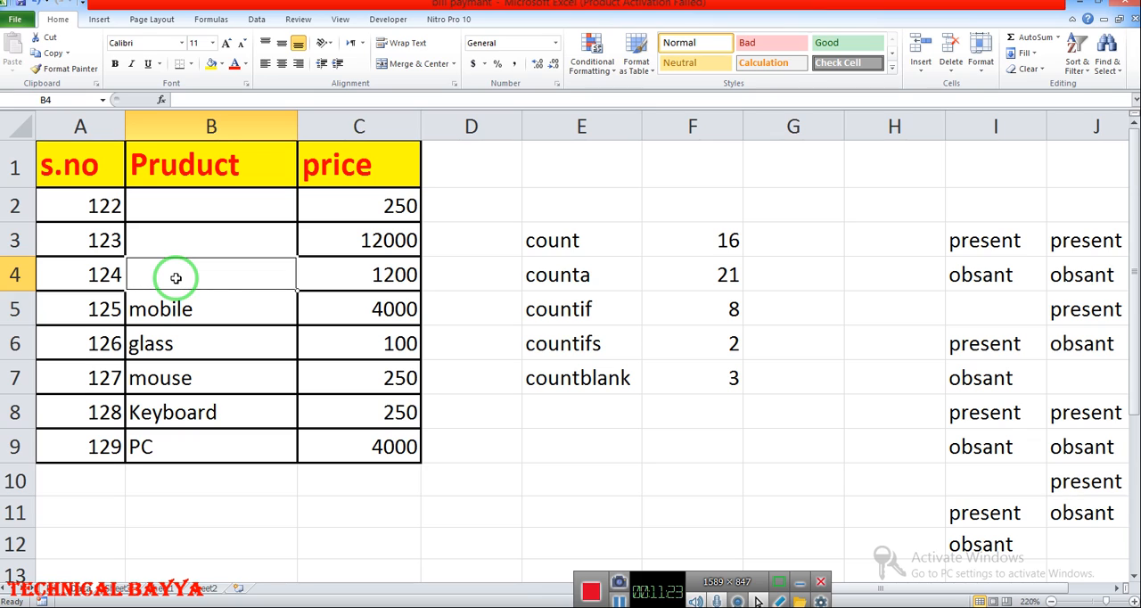
- Examine the count, counta and countblank results against the product table's data range
{"action": "left_click", "coordinate": [680, 232]}
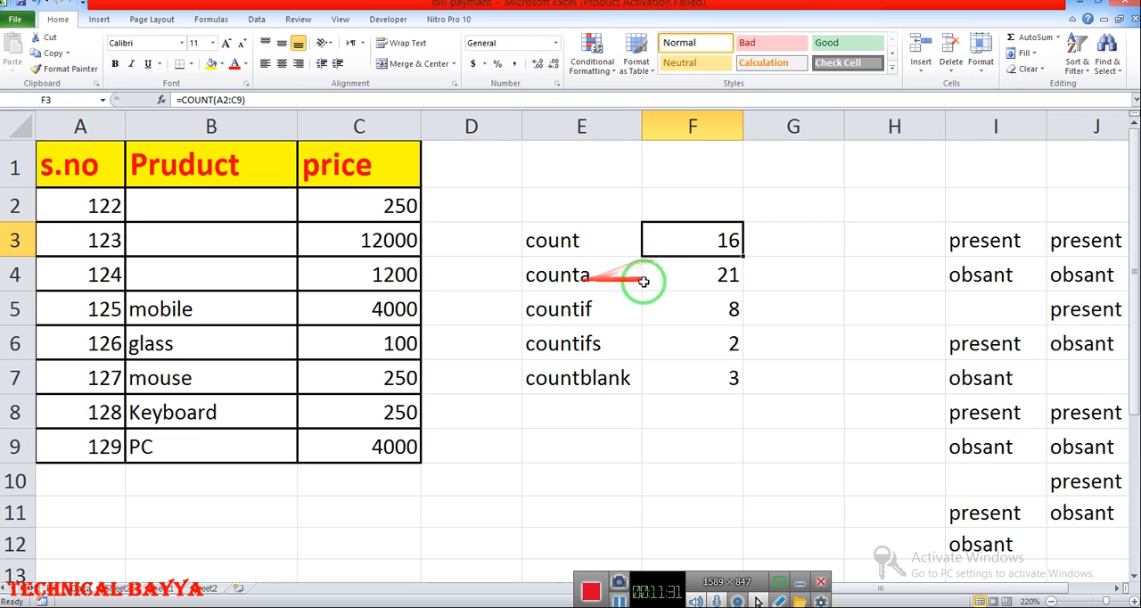
{"action": "left_click_drag", "start_coordinate": [97, 206], "coordinate": [366, 448]}
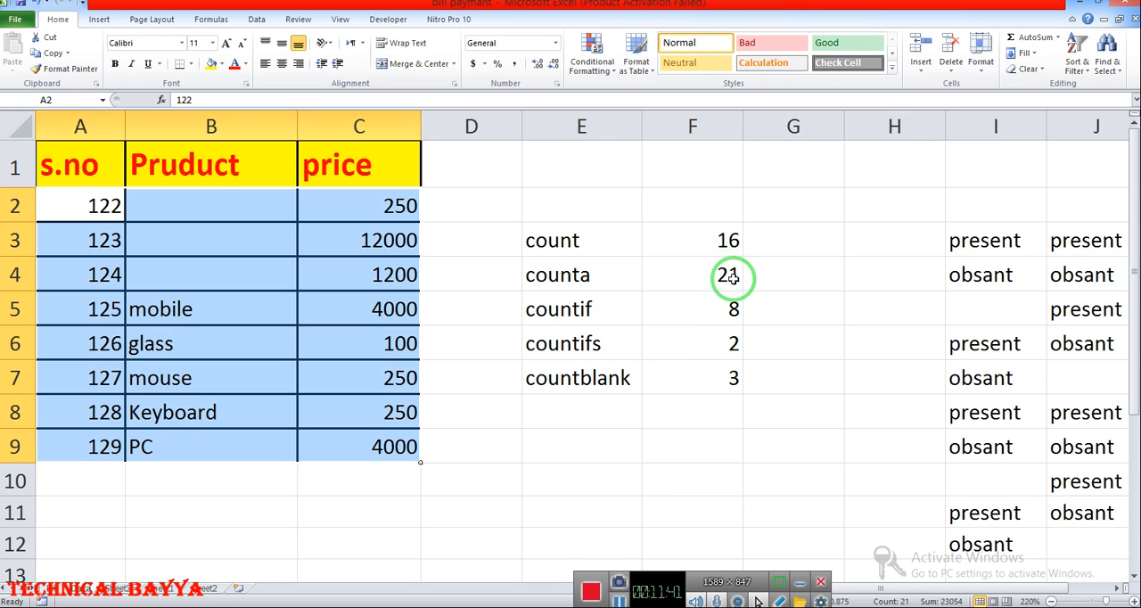
{"action": "left_click", "coordinate": [659, 277]}
{"action": "left_click", "coordinate": [619, 277]}
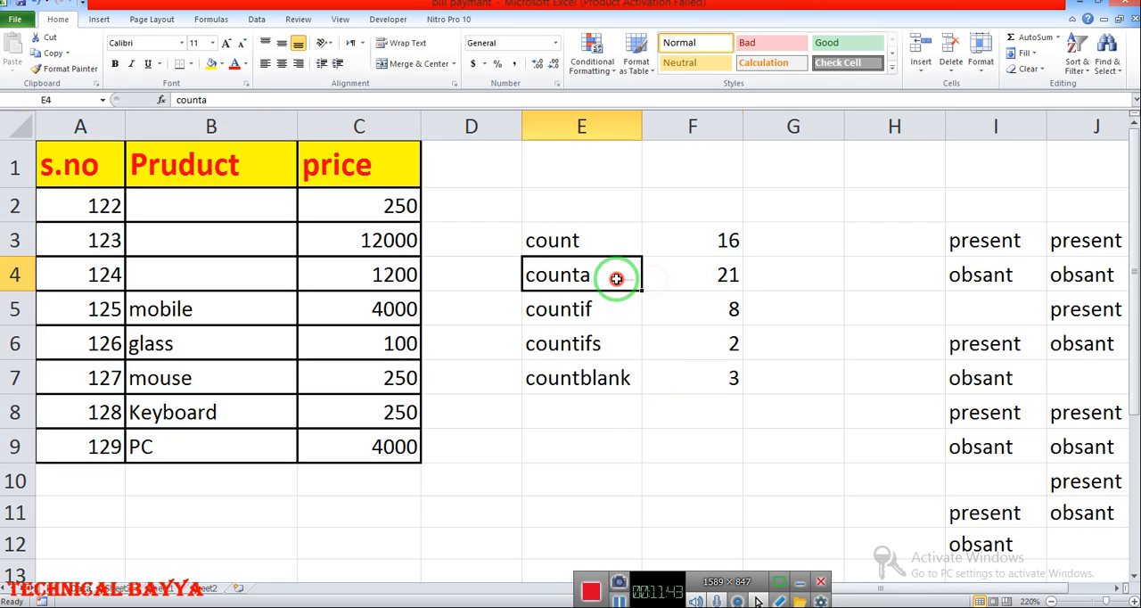
{"action": "left_click", "coordinate": [600, 386]}
{"action": "left_click", "coordinate": [718, 415]}
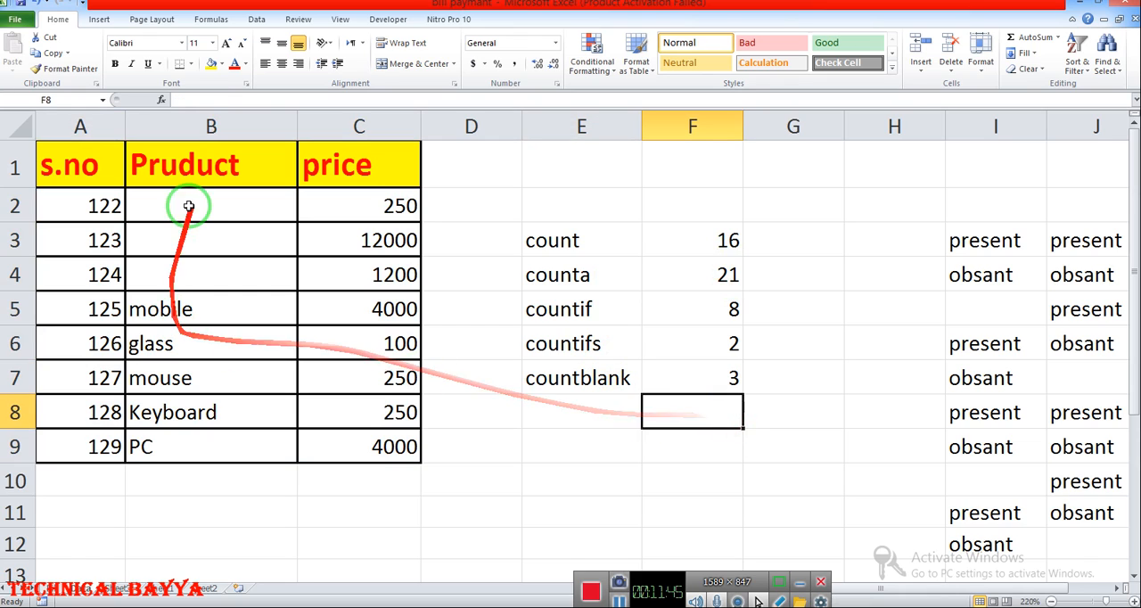
{"action": "left_click_drag", "start_coordinate": [92, 207], "coordinate": [395, 476]}
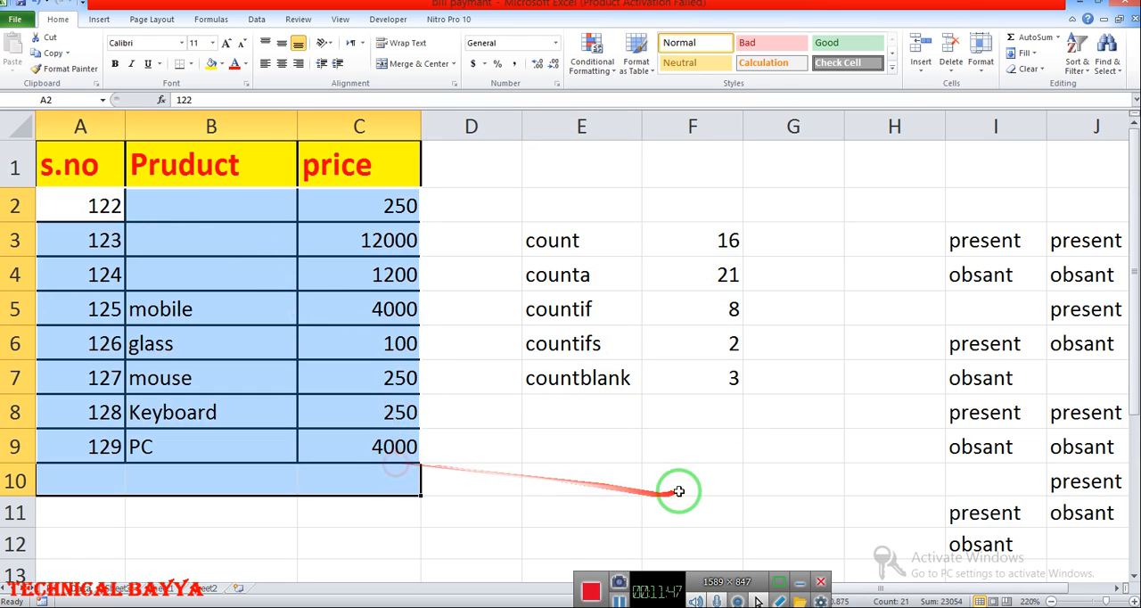
{"action": "left_click", "coordinate": [678, 492]}
- Enter the label "Total cells" in E8 below countblank
{"action": "left_click", "coordinate": [581, 411]}
{"action": "type", "text": "s"}
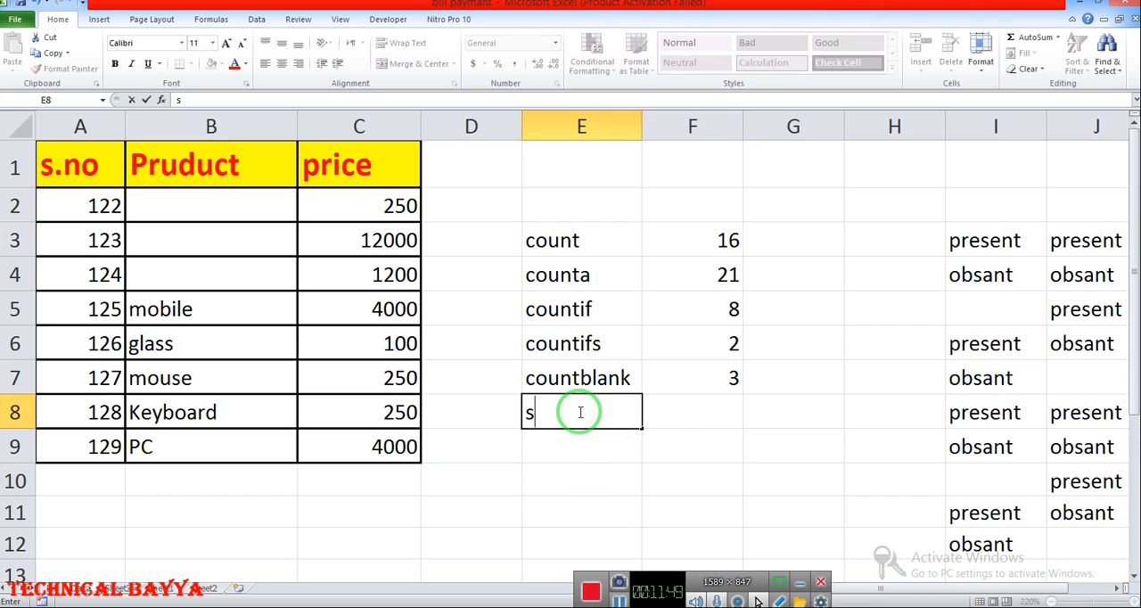
{"action": "key", "text": "BackSpace"}
{"action": "type", "text": "Total "}
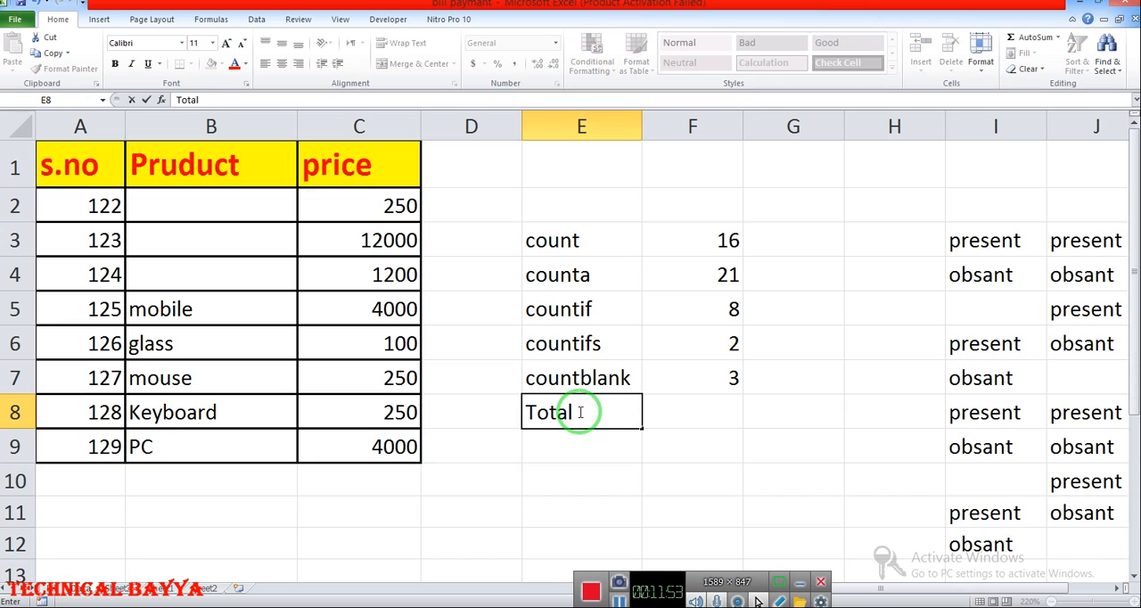
{"action": "type", "text": "cells"}
{"action": "key", "text": "Return"}
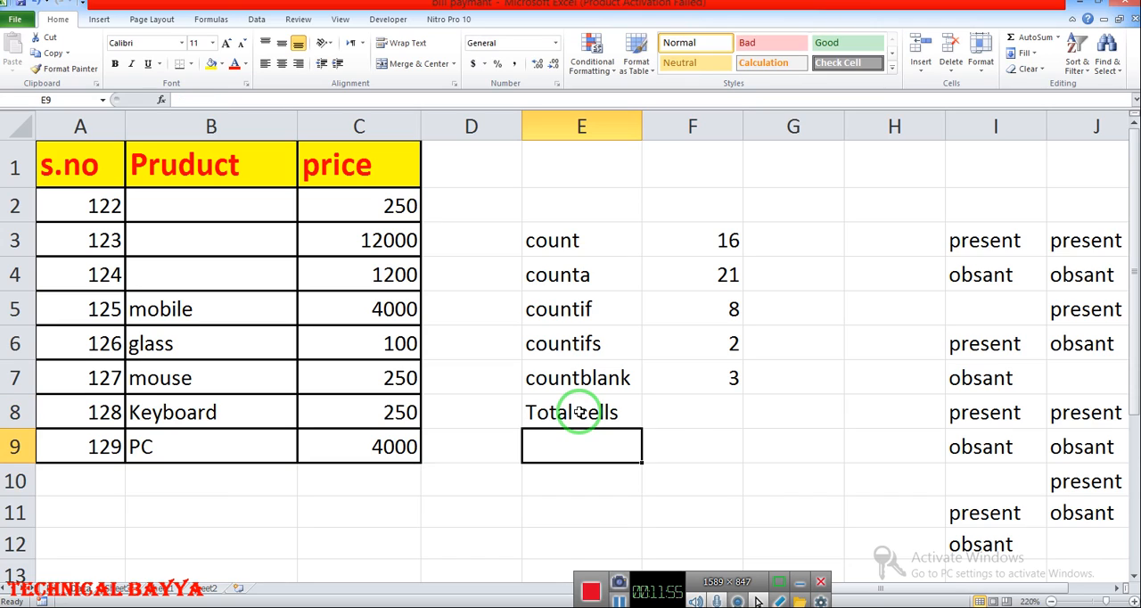
- Enter =SUM(F4+F7) in F8 to add the counta and countblank results
{"action": "left_click", "coordinate": [688, 417]}
{"action": "type", "text": "="}
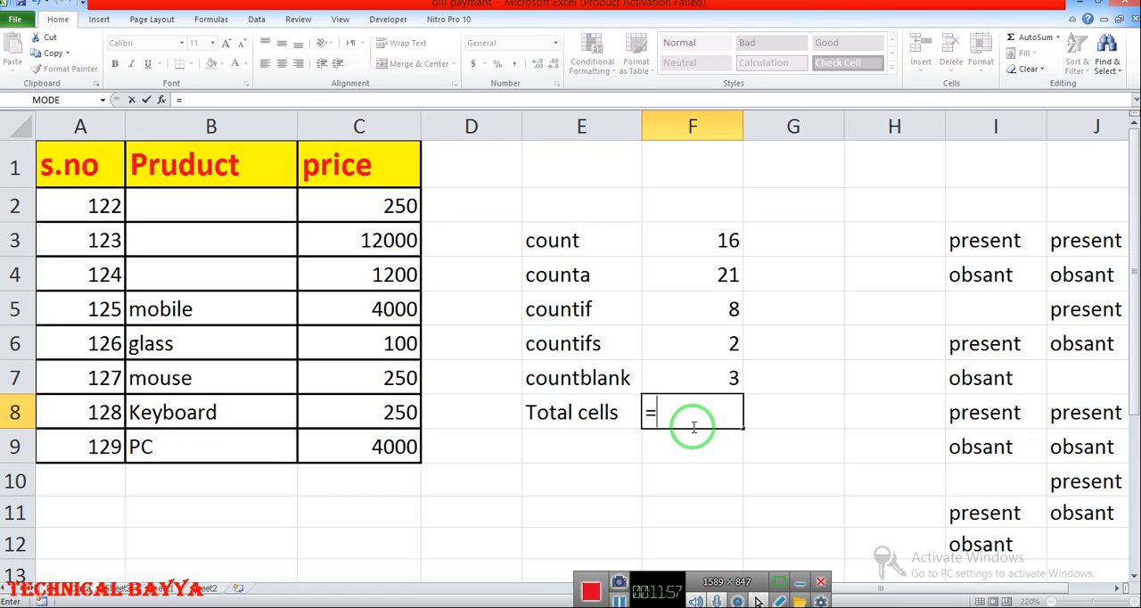
{"action": "type", "text": "sum("}
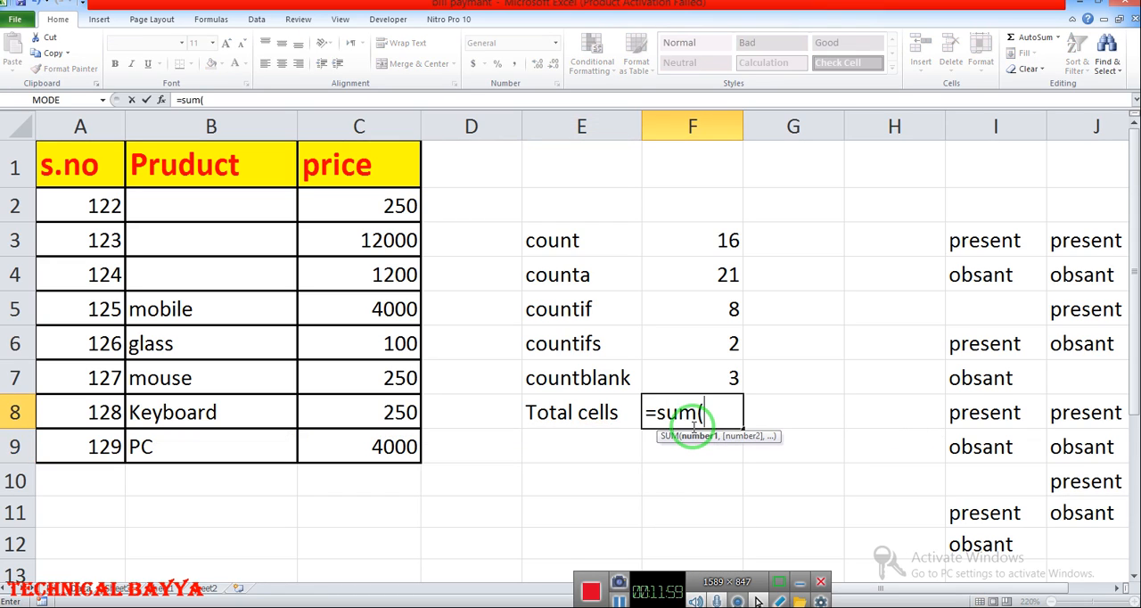
{"action": "left_click", "coordinate": [654, 281]}
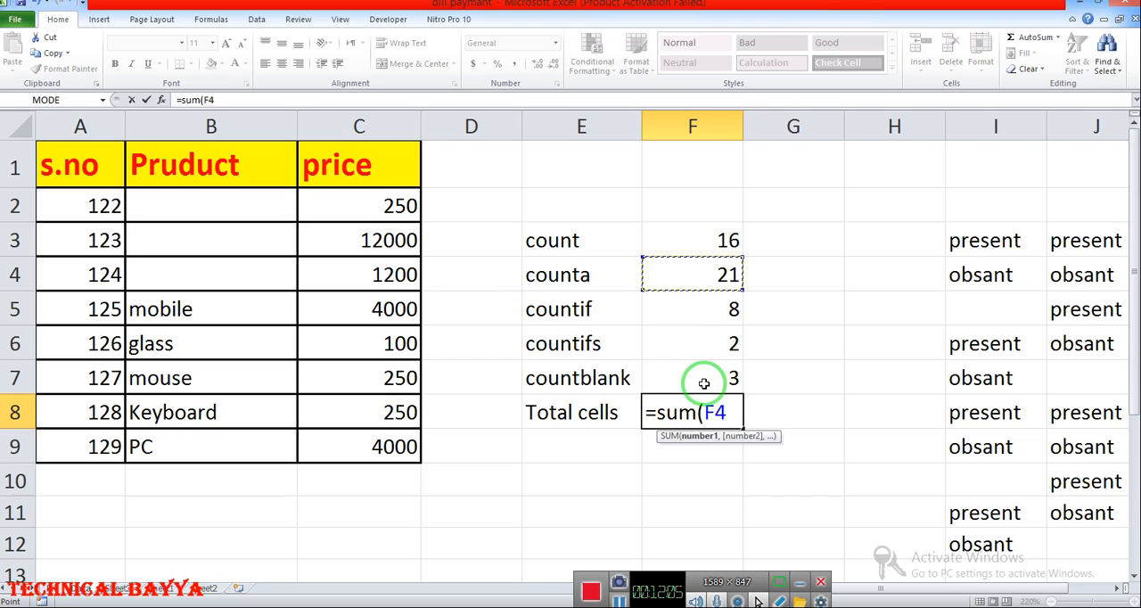
{"action": "type", "text": "+"}
{"action": "left_click", "coordinate": [705, 378]}
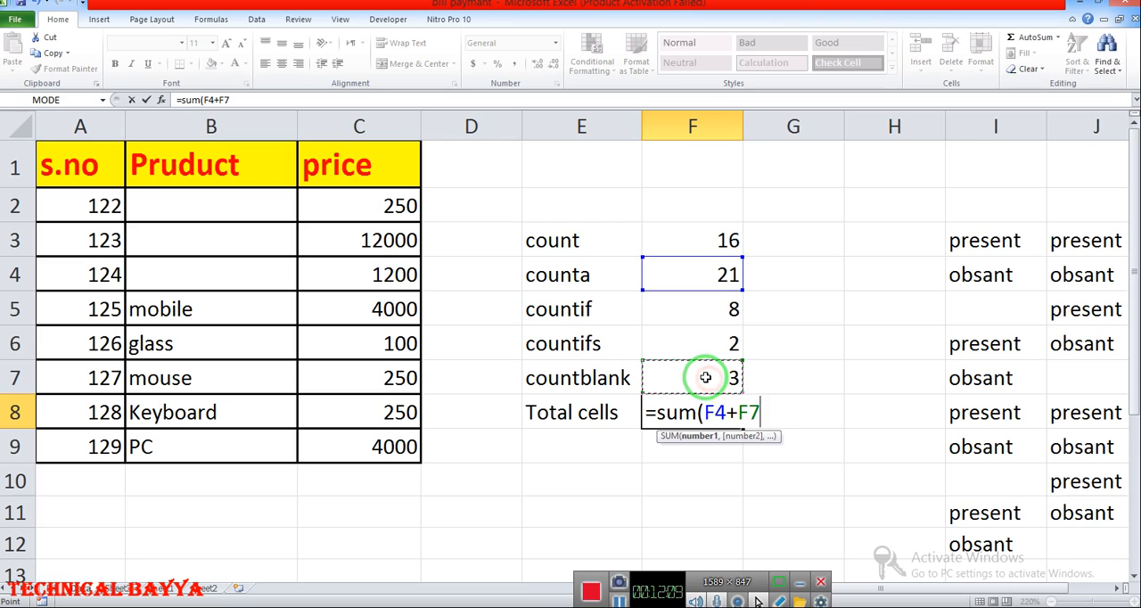
{"action": "key", "text": "Return"}
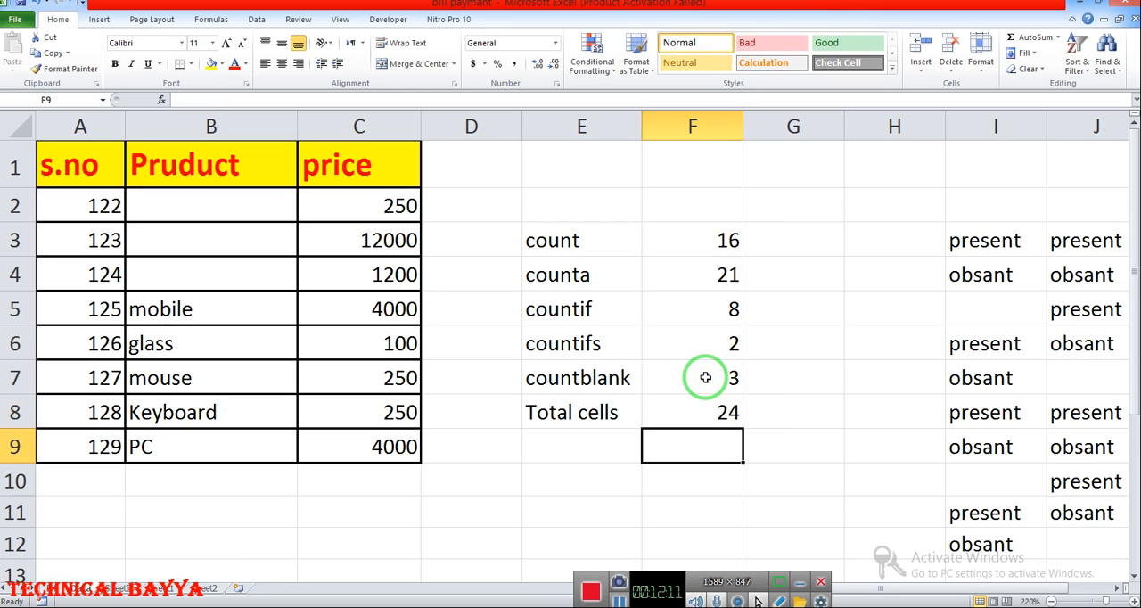